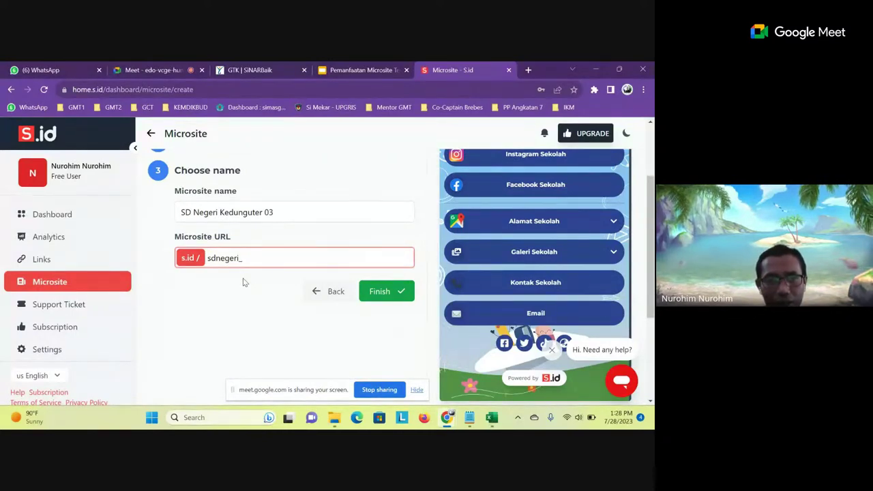
Complete the microsite URL as sdnegeri_kedunguter03 and finish creating the microsite.
type("kedunguter")
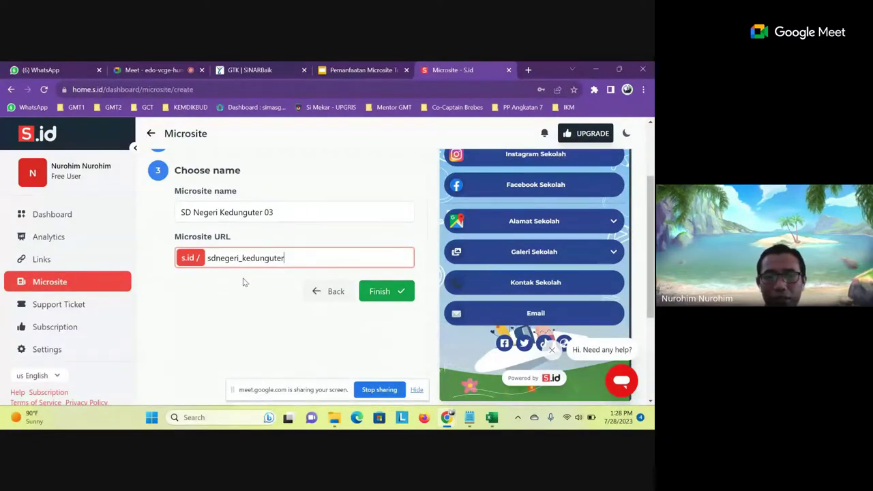
type("03")
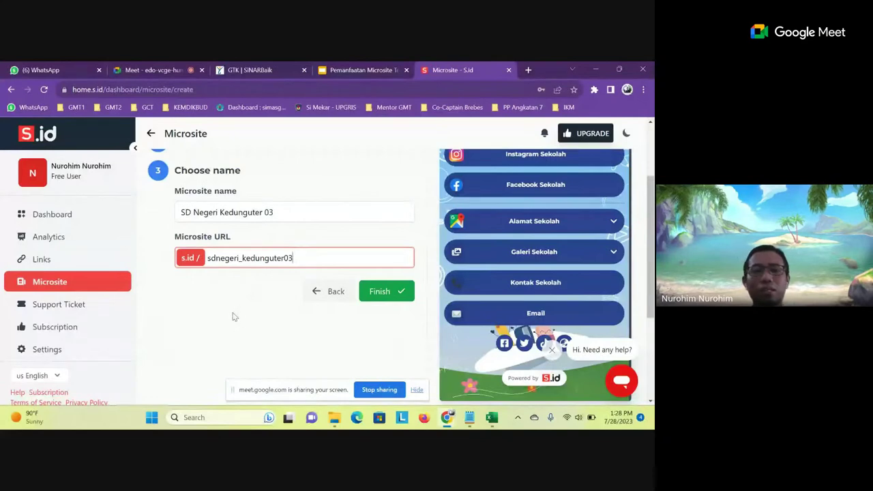
left_click(382, 293)
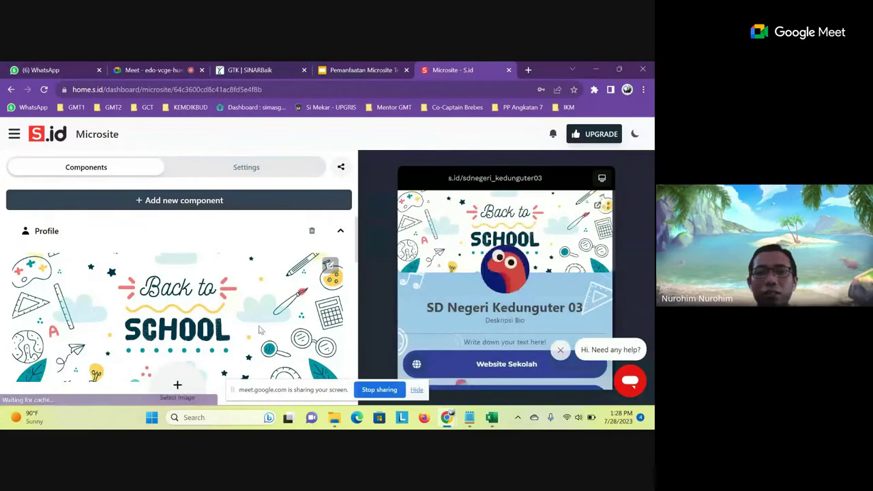
Examine the new microsite's profile settings and component list, and compare them with the page preview.
scroll(280, 269, "down", 5)
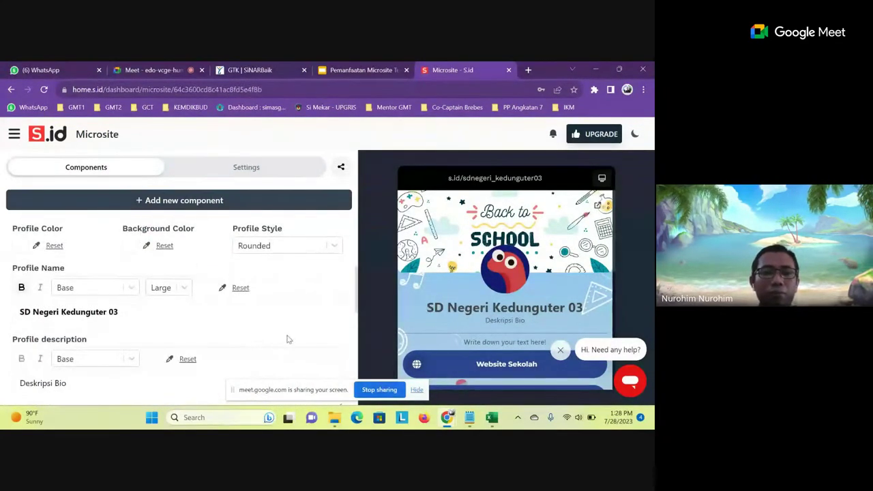
scroll(530, 319, "down", 3)
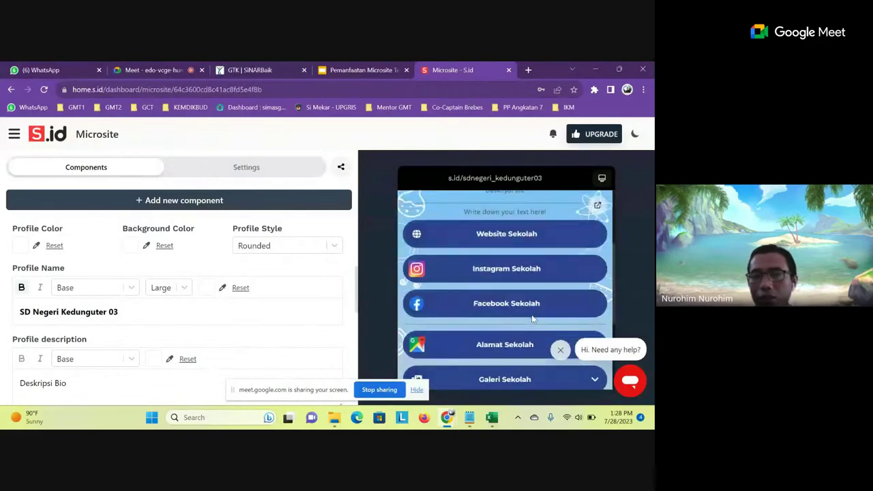
scroll(531, 314, "up", 3)
scroll(529, 282, "down", 2)
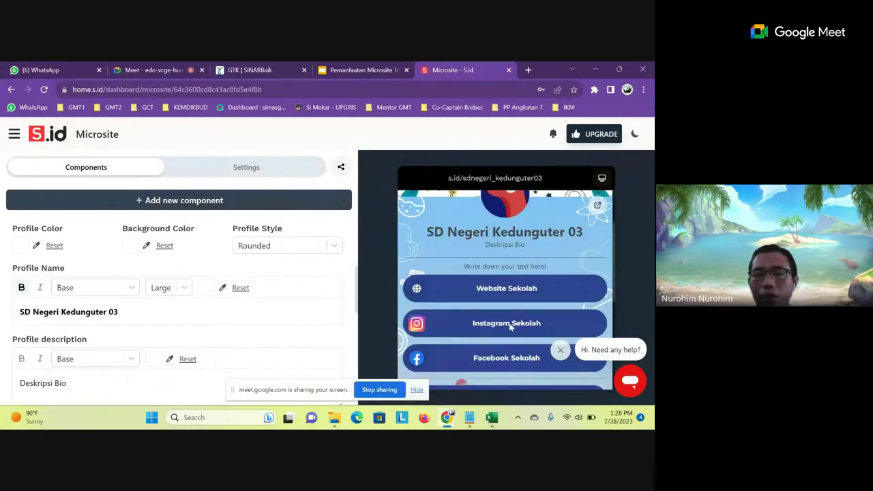
scroll(339, 306, "up", 3)
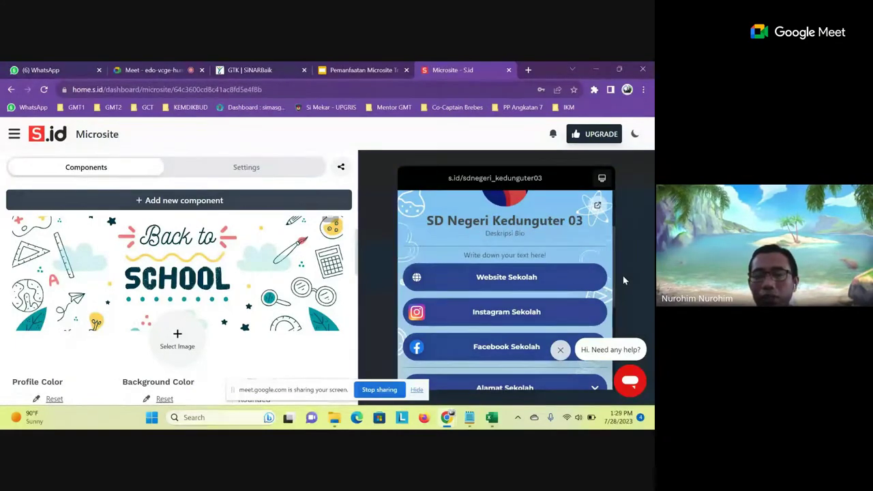
scroll(505, 314, "down", 2)
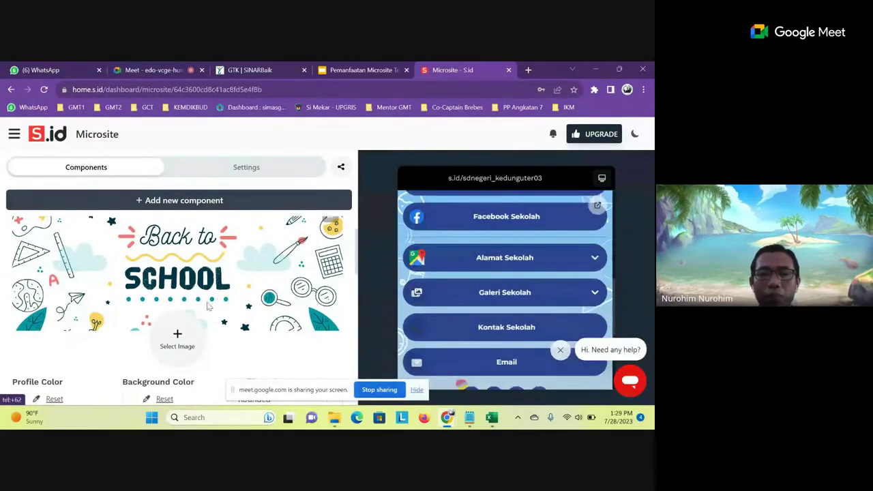
scroll(188, 281, "up", 1)
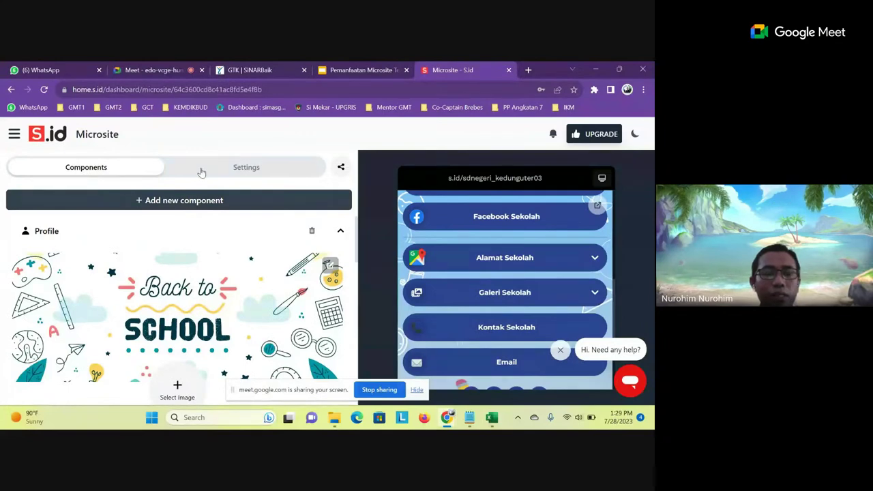
scroll(211, 300, "down", 10)
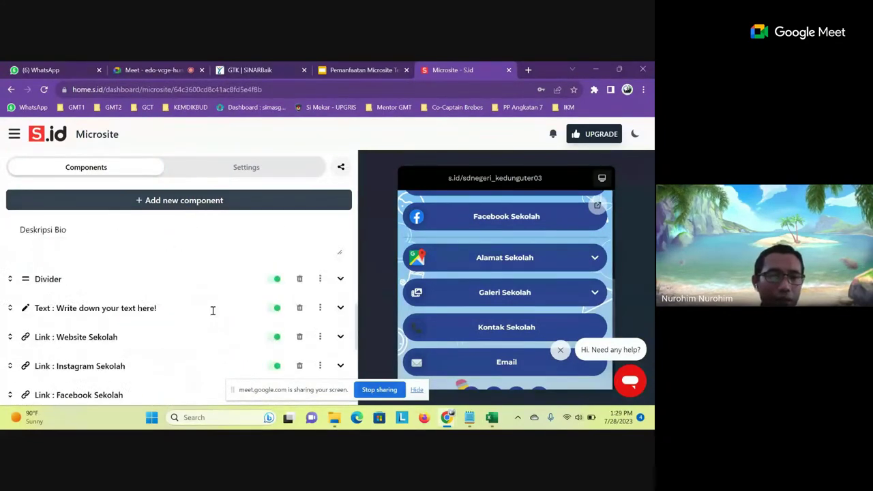
scroll(187, 352, "down", 2)
scroll(187, 352, "up", 5)
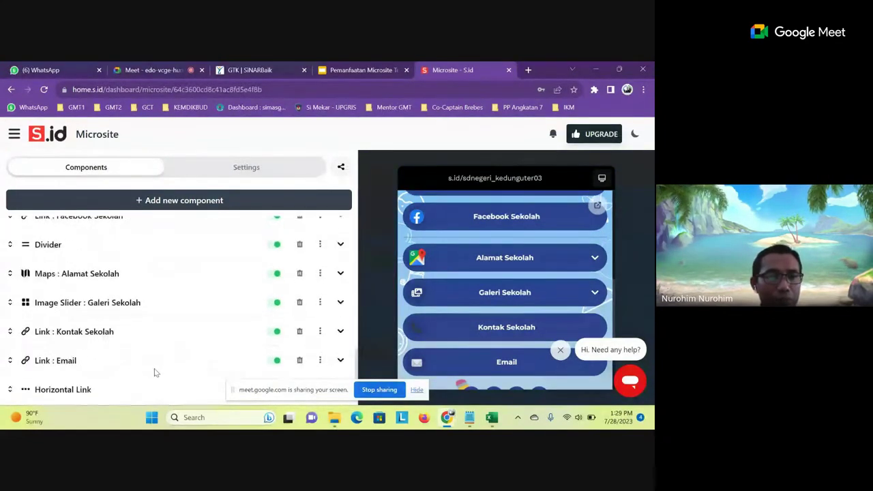
scroll(179, 319, "up", 5)
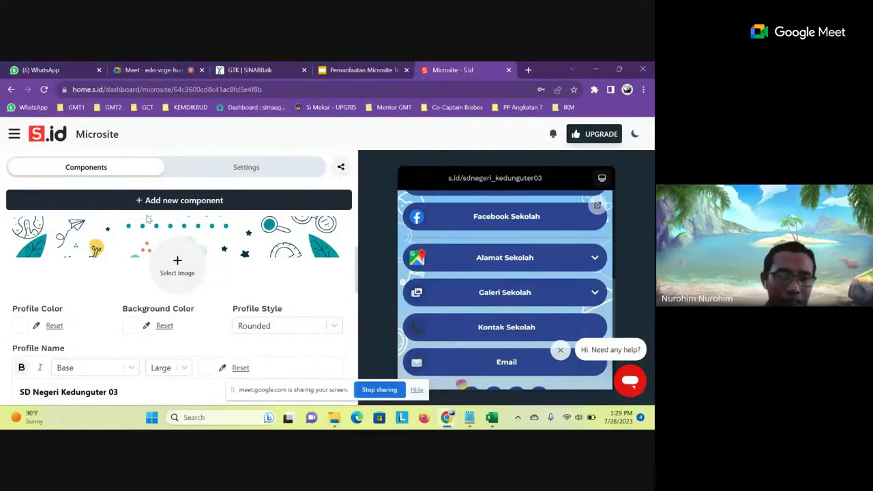
scroll(205, 273, "down", 1)
scroll(475, 301, "down", 1)
scroll(475, 301, "down", 1)
scroll(130, 273, "down", 5)
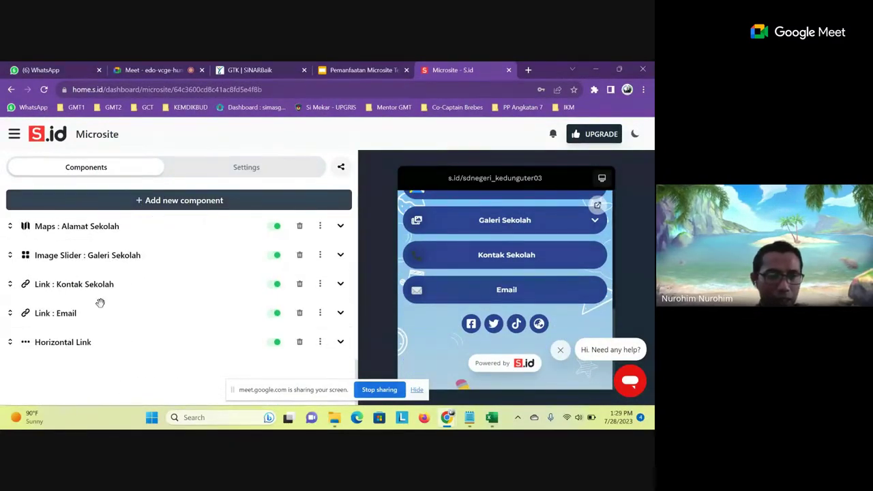
left_click_drag(356, 368, 365, 326)
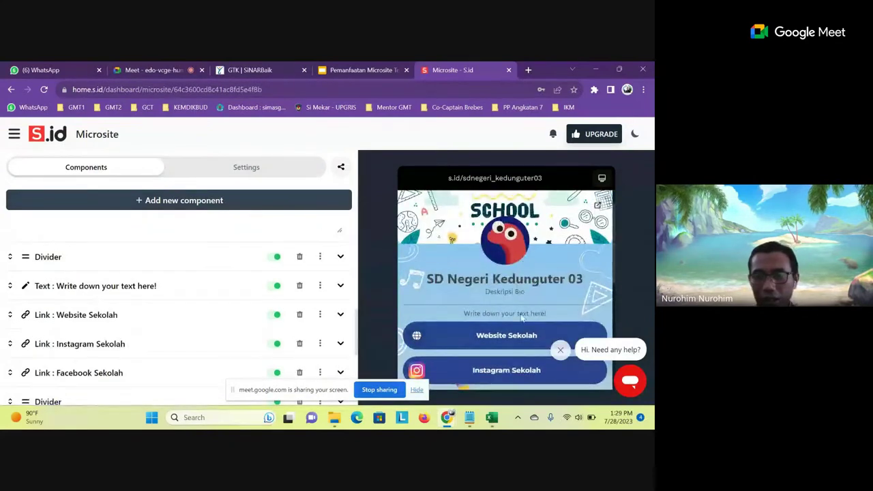
scroll(489, 266, "down", 5)
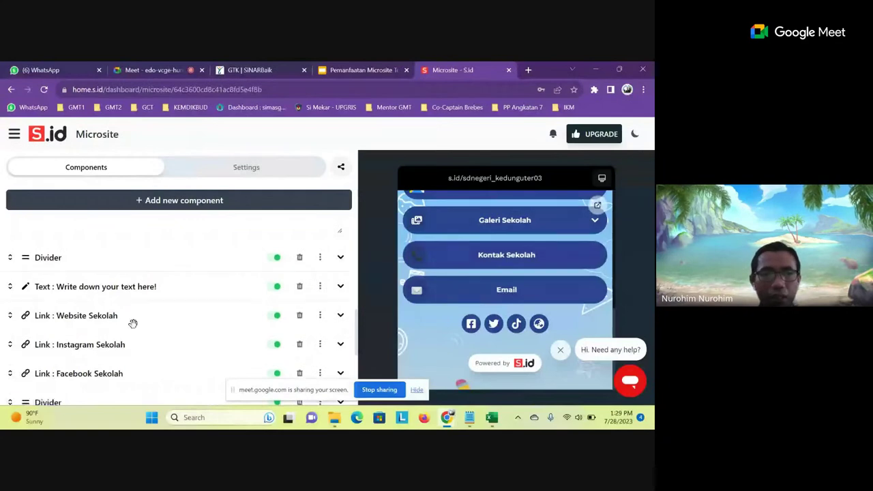
scroll(137, 277, "up", 10)
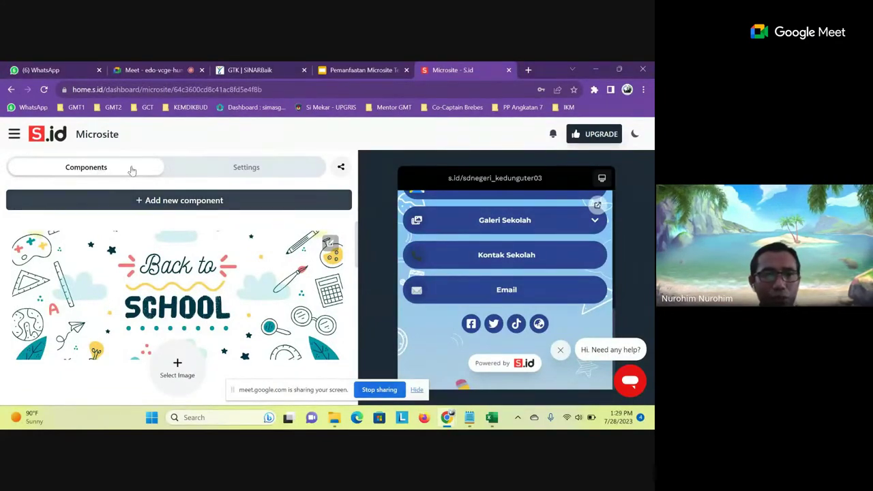
Review the microsite's basic information settings, including its name, URL and type.
left_click(235, 171)
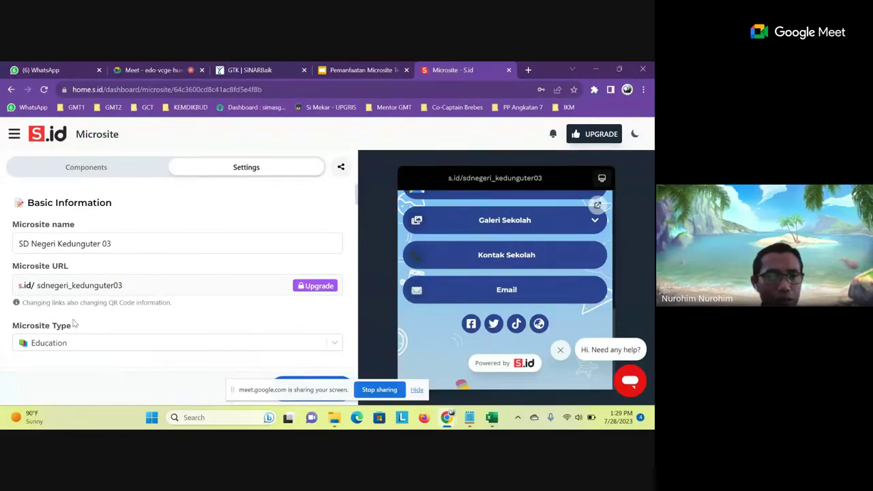
scroll(125, 325, "down", 2)
scroll(136, 272, "up", 2)
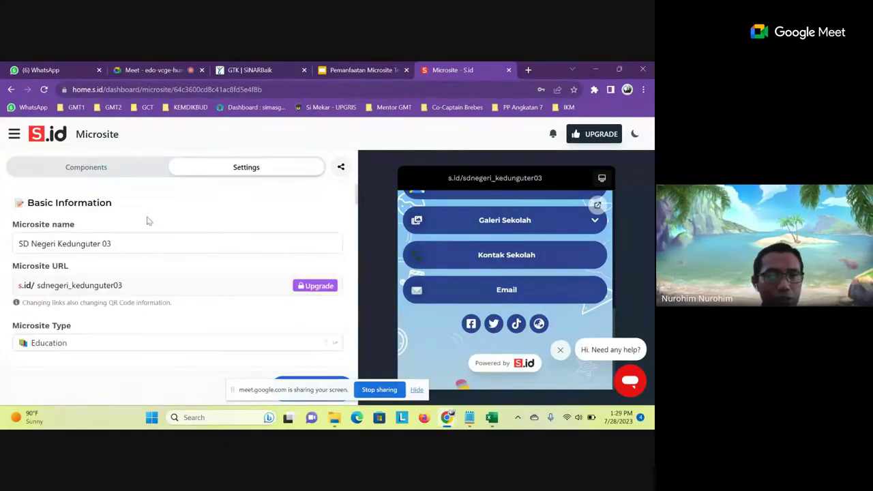
Return to the microsite's components and view the component types that can be added, without adding one.
left_click(99, 168)
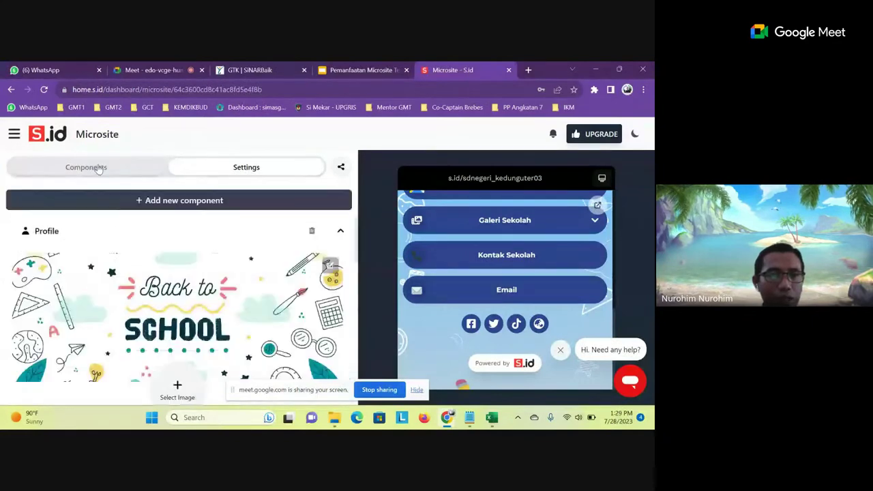
left_click(153, 202)
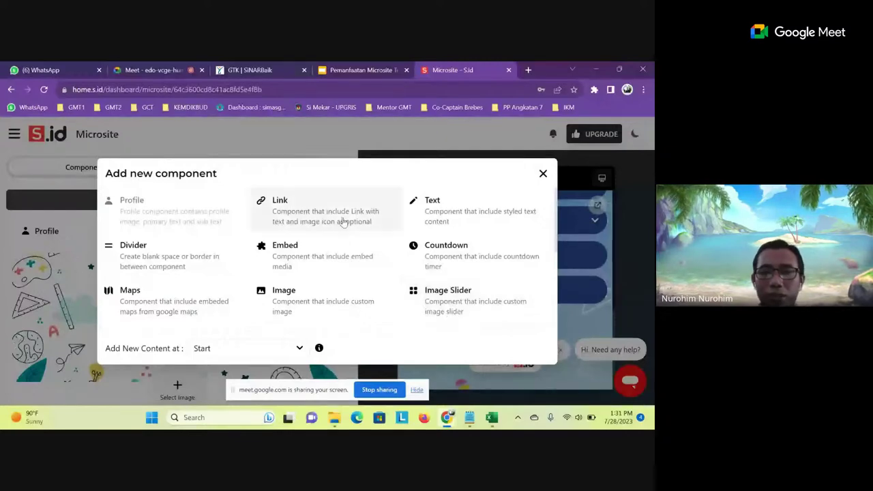
left_click(542, 175)
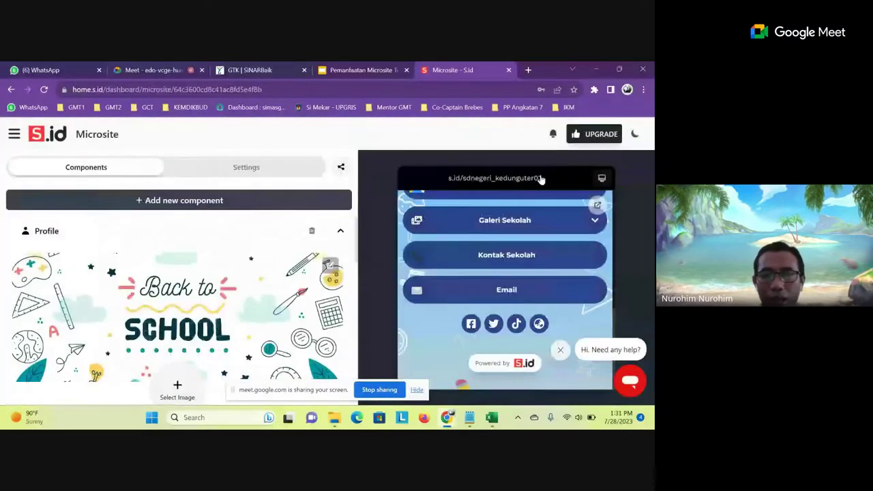
Compare the component list with the preview and expand the Website Sekolah link component.
scroll(253, 312, "down", 5)
scroll(522, 279, "up", 2)
scroll(521, 278, "up", 3)
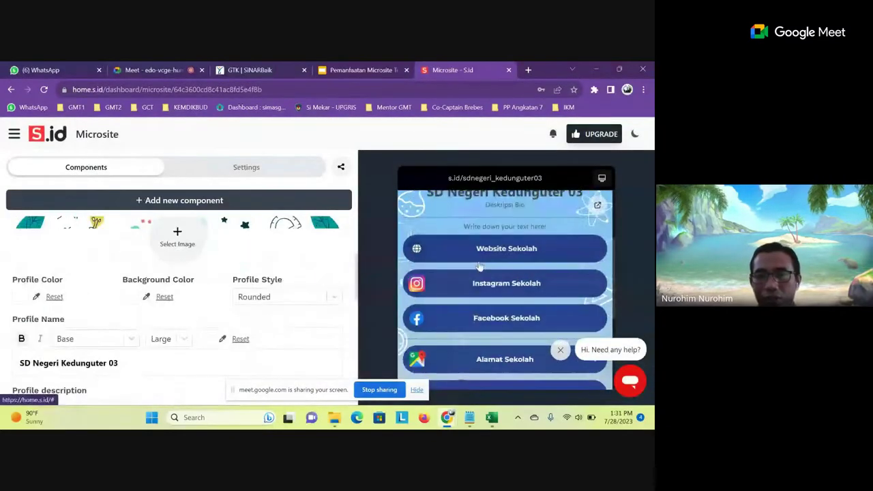
scroll(119, 329, "down", 6)
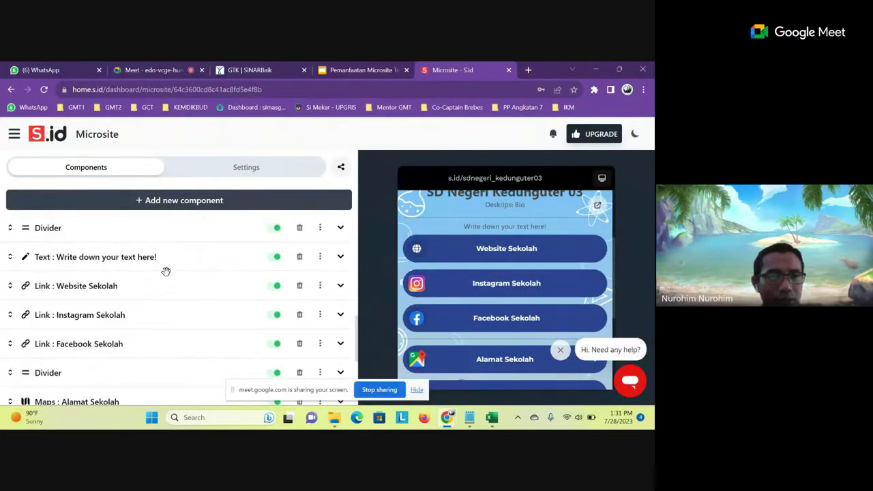
scroll(167, 274, "up", 1)
scroll(168, 272, "down", 3)
scroll(168, 275, "up", 2)
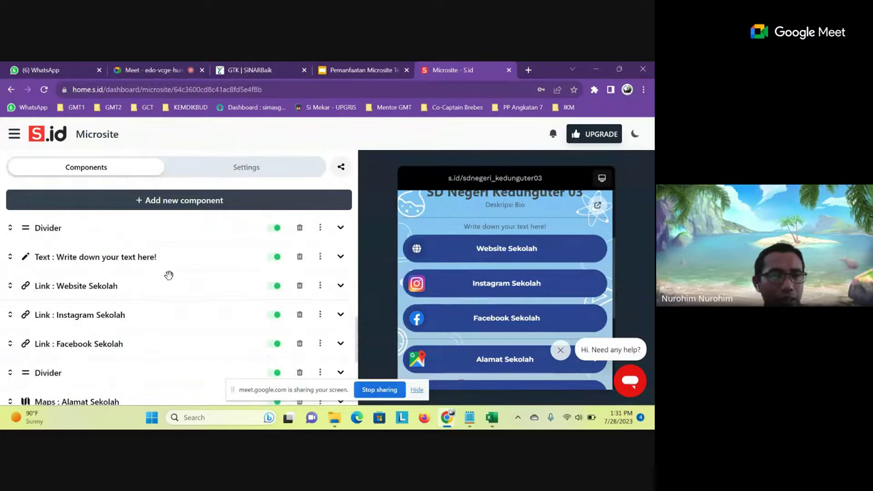
left_click(132, 288)
scroll(239, 329, "up", 3)
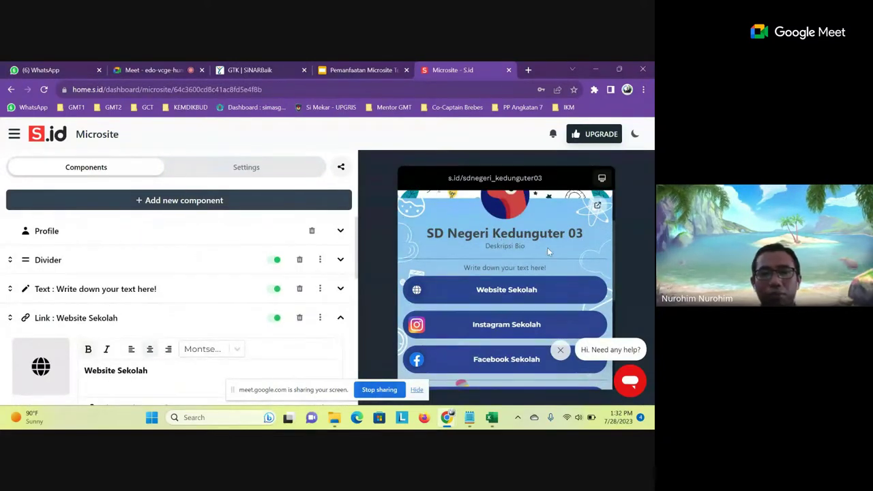
Expand the Profile component and review its banner, profile picture and style settings.
left_click(87, 234)
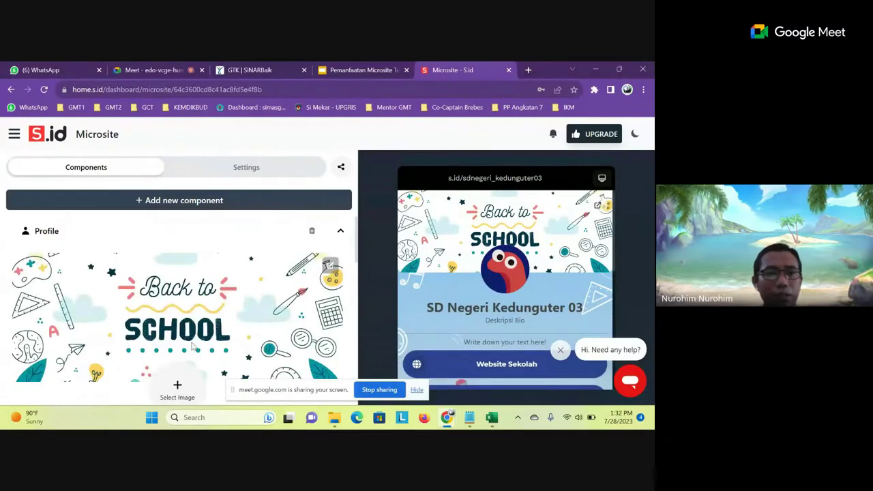
scroll(176, 302, "down", 2)
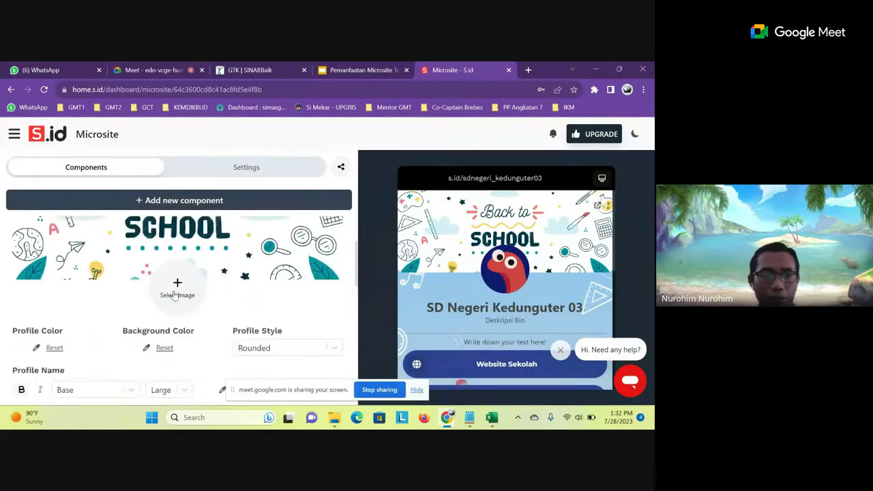
scroll(167, 307, "up", 2)
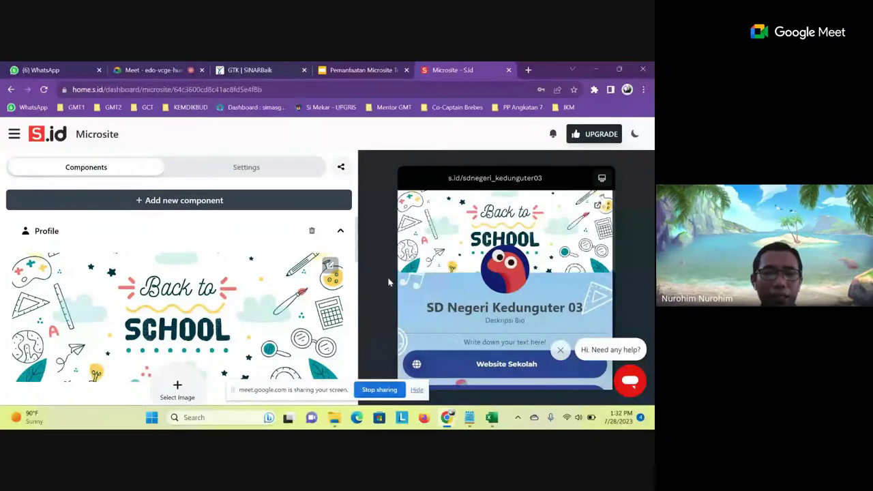
scroll(292, 305, "down", 2)
scroll(300, 286, "up", 2)
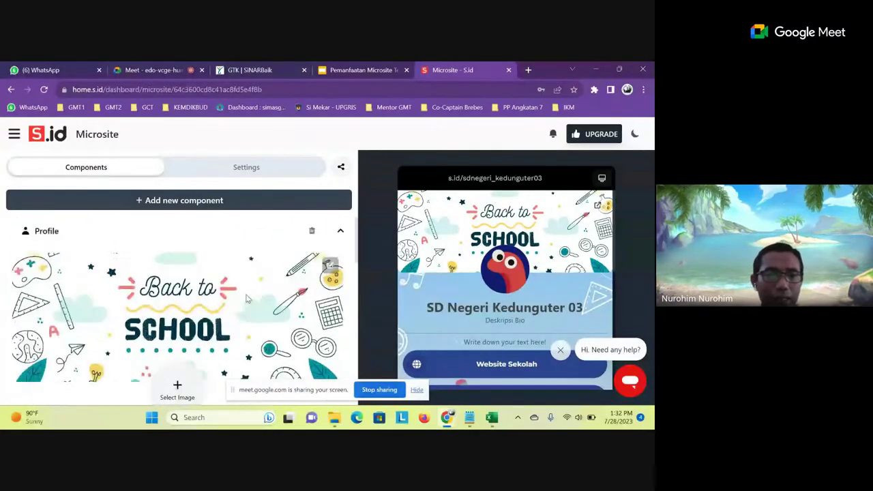
Replace the profile banner with the blue-and-yellow figure logo c139c603-cc0a-40c3-ab9e-a9479a04f091_509x509 from the Downloads folder.
left_click(330, 266)
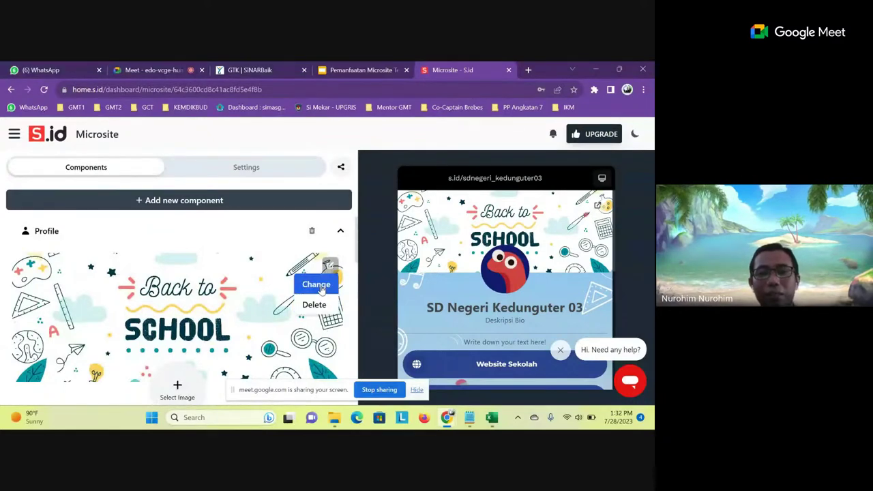
left_click(321, 286)
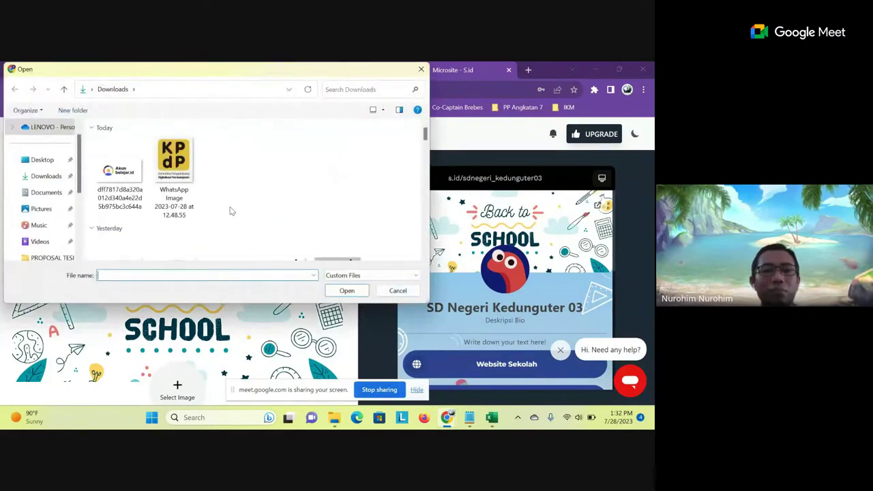
scroll(244, 199, "down", 5)
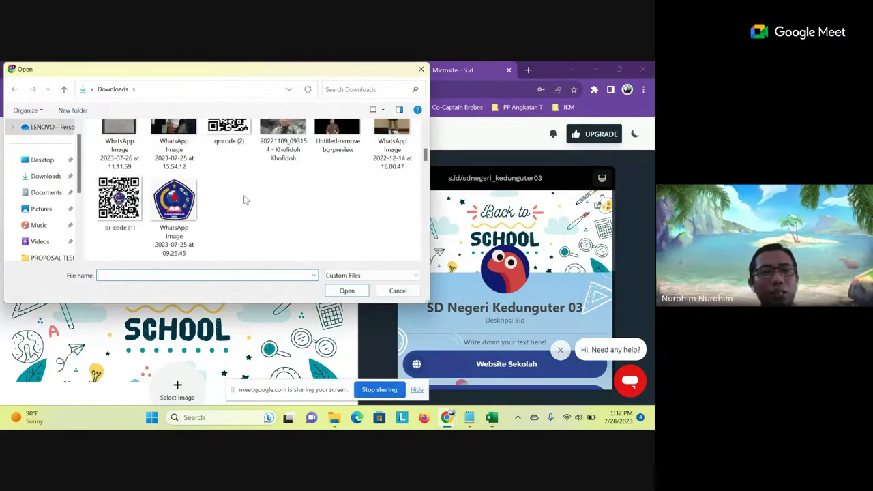
scroll(243, 198, "down", 3)
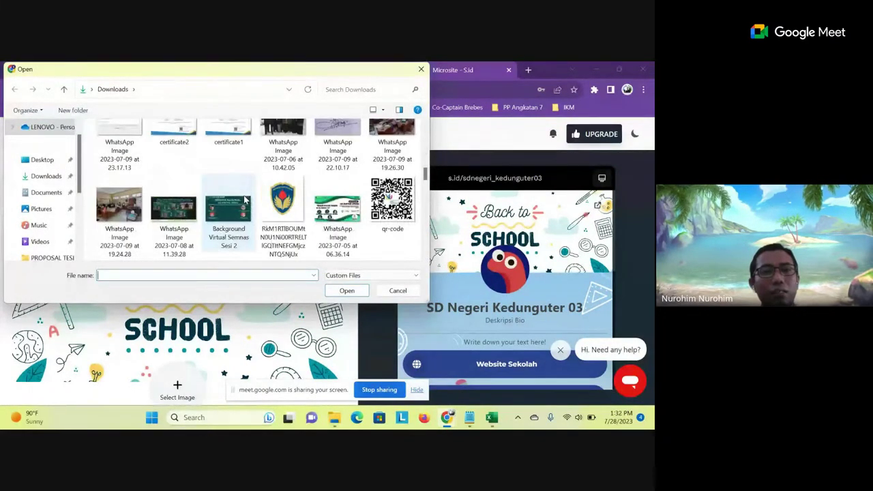
scroll(323, 227, "down", 1)
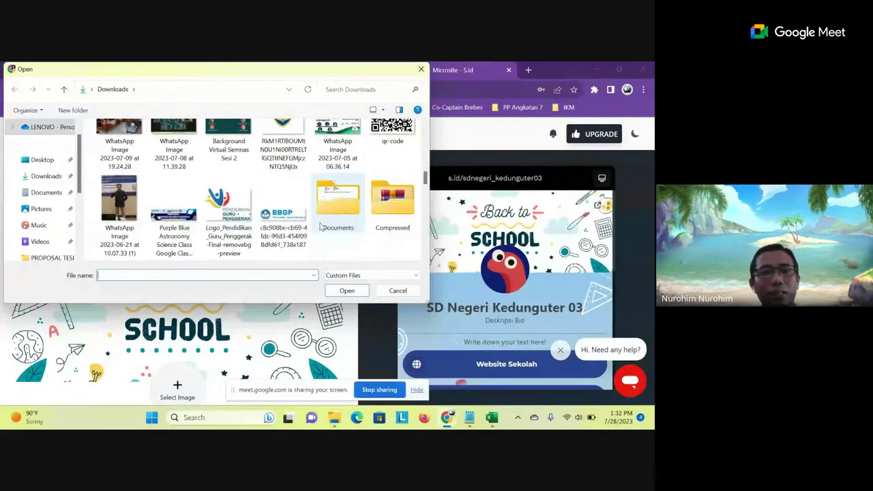
scroll(292, 225, "down", 1)
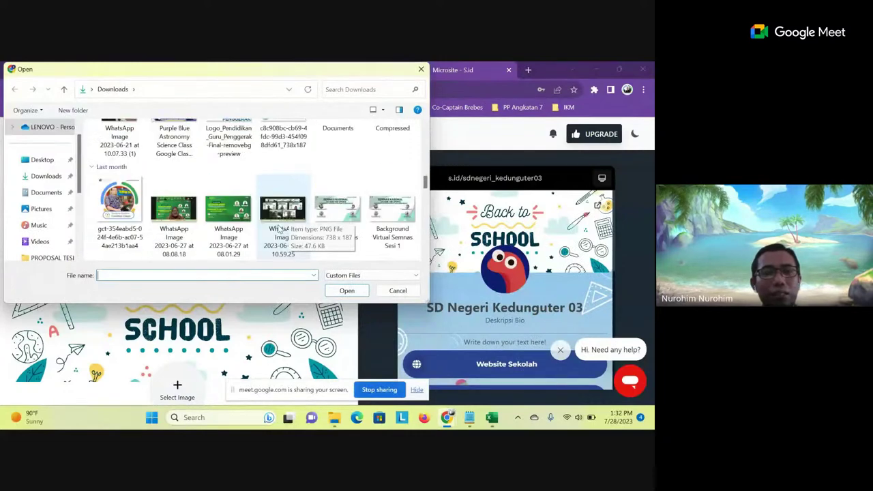
scroll(259, 240, "down", 2)
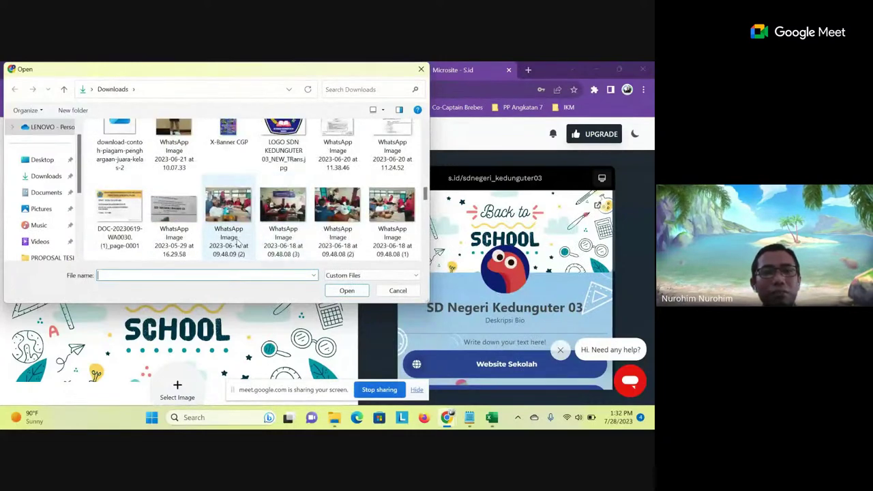
scroll(238, 242, "down", 2)
scroll(237, 240, "down", 3)
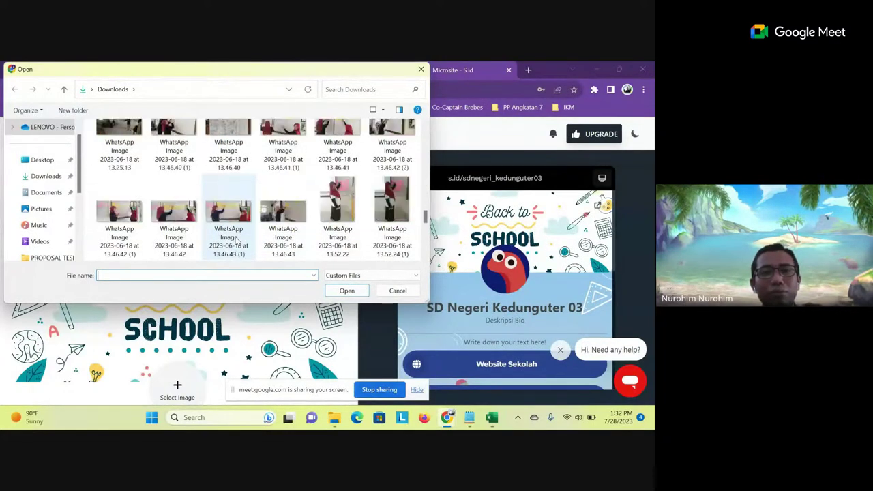
scroll(237, 240, "down", 4)
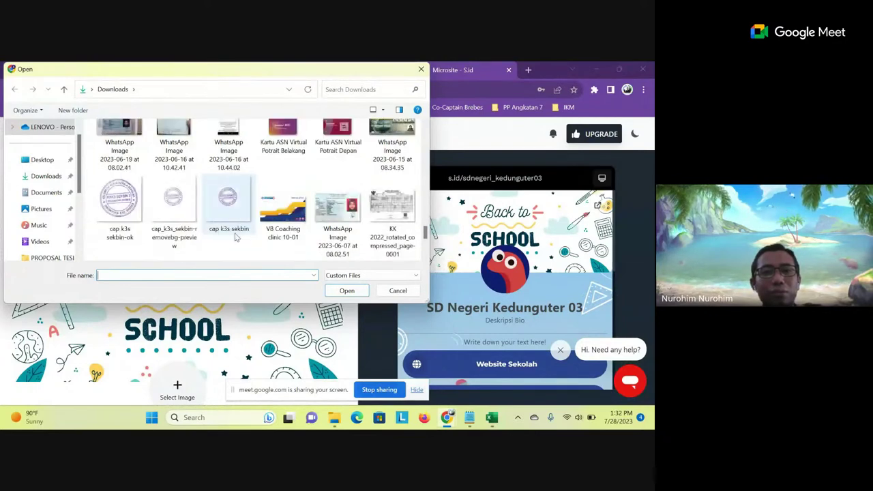
scroll(235, 237, "down", 3)
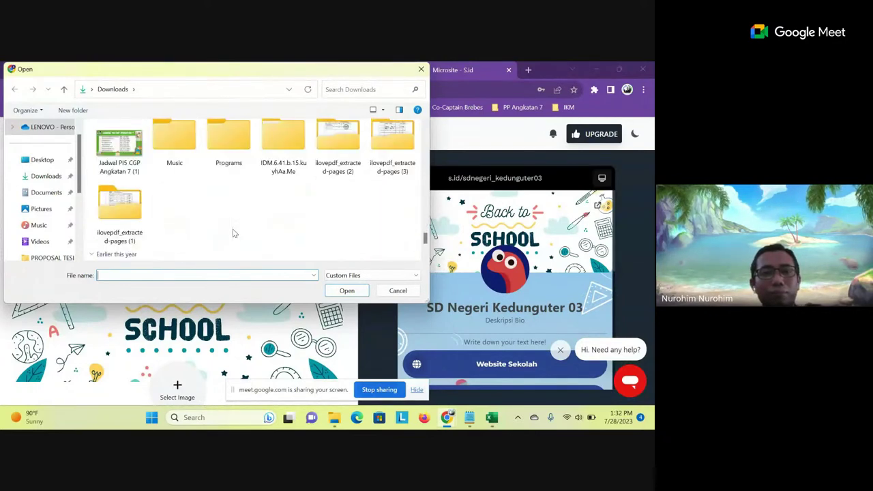
scroll(233, 234, "up", 10)
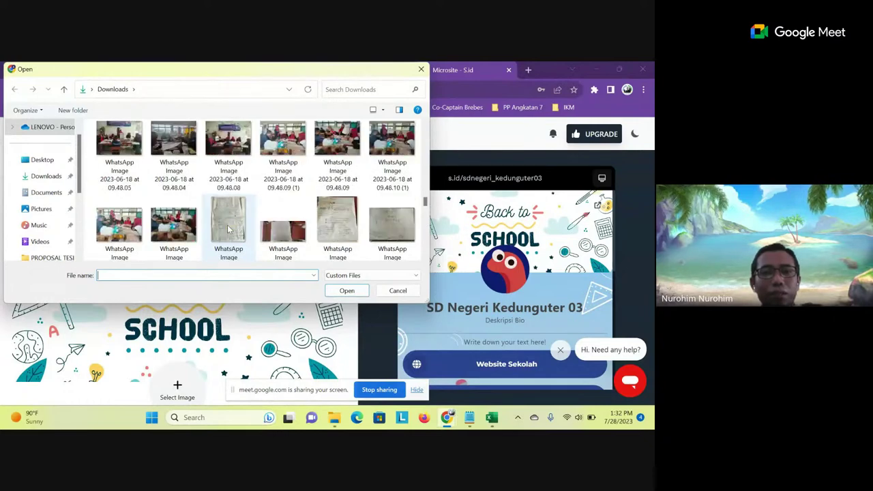
scroll(229, 229, "up", 5)
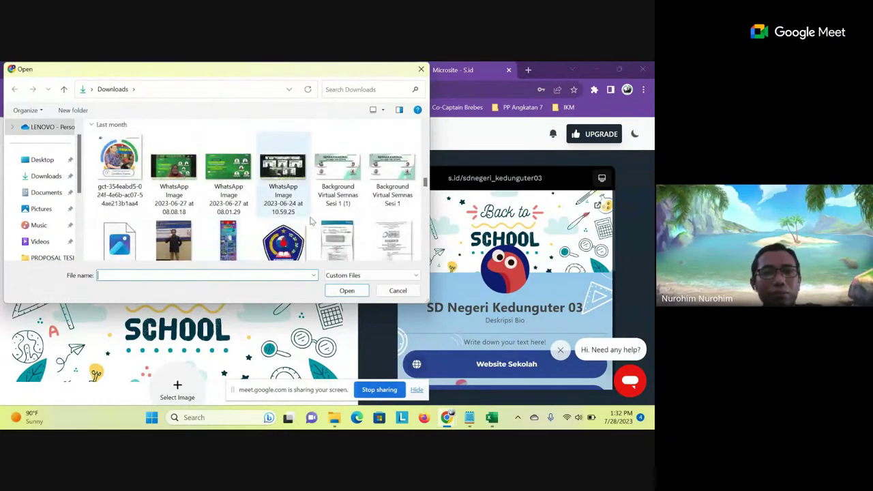
scroll(320, 223, "up", 5)
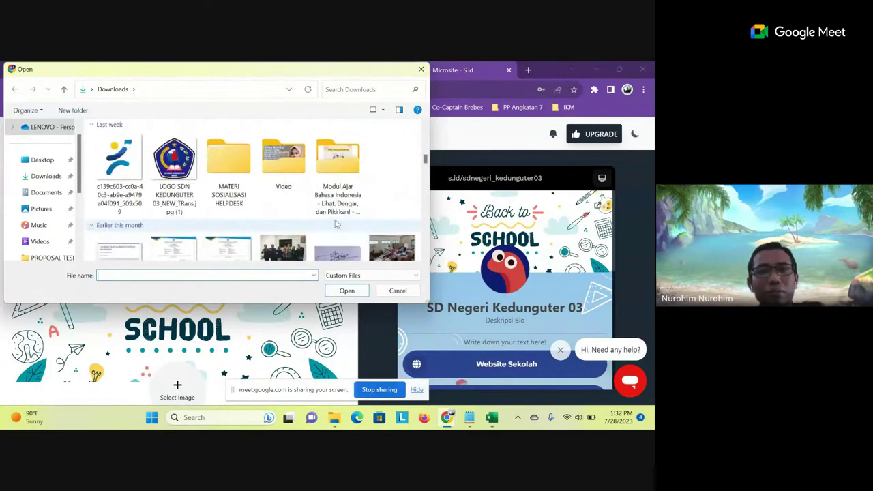
scroll(335, 224, "up", 3)
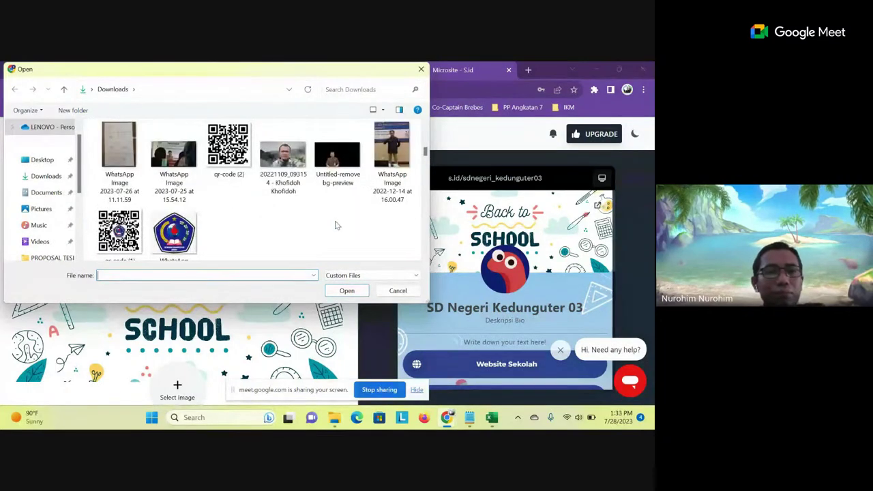
scroll(335, 225, "down", 3)
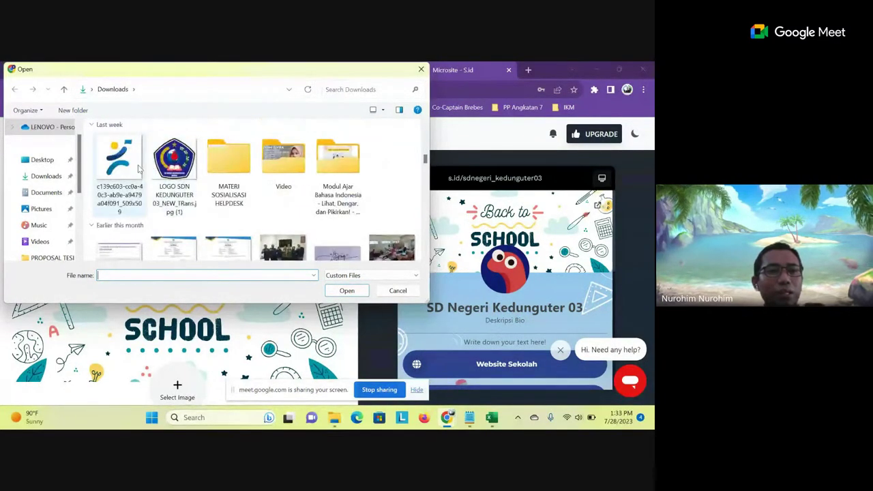
left_click(139, 167)
left_click(348, 290)
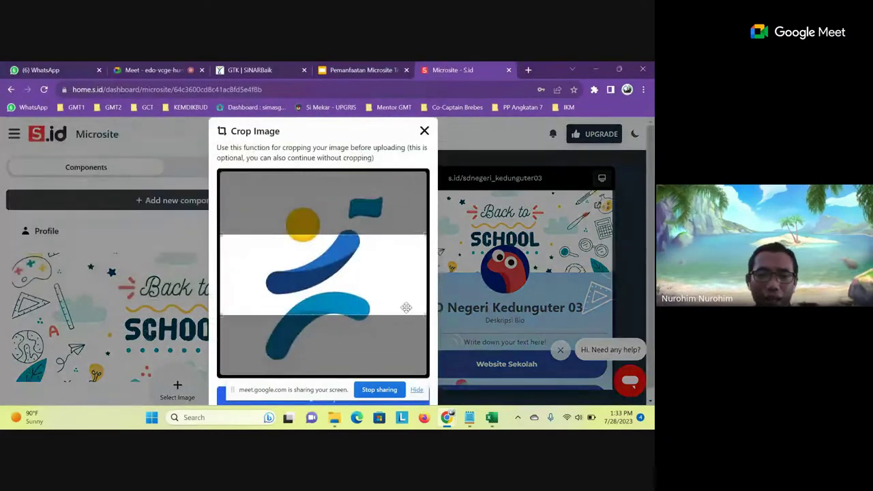
Crop the banner image to its upper part, with the yellow circle, the flag and the upper blue stroke.
left_click_drag(397, 296, 388, 259)
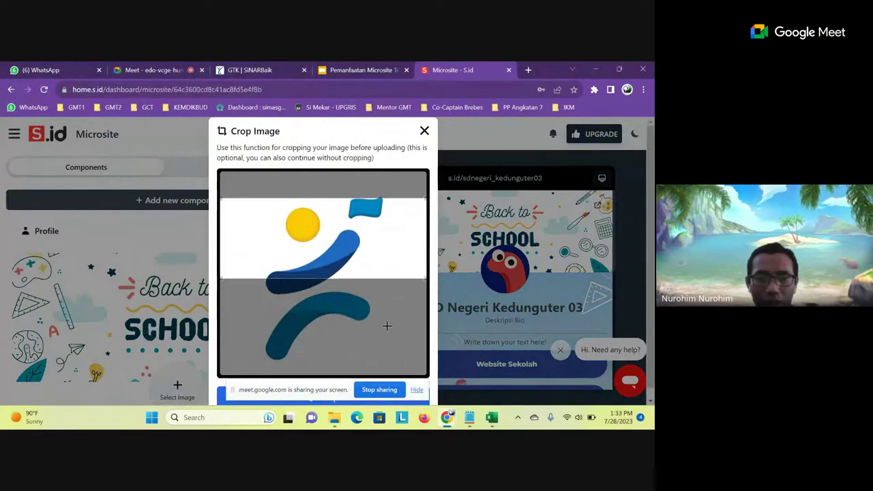
scroll(377, 313, "down", 1)
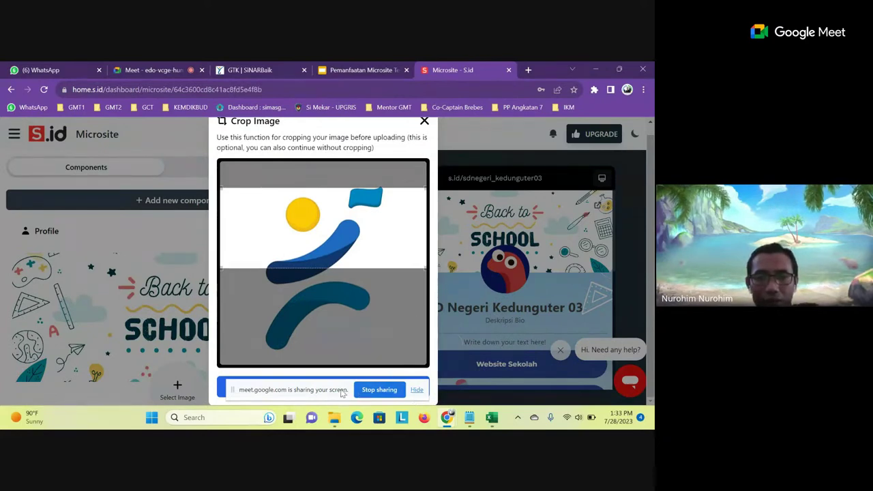
left_click_drag(342, 394, 141, 372)
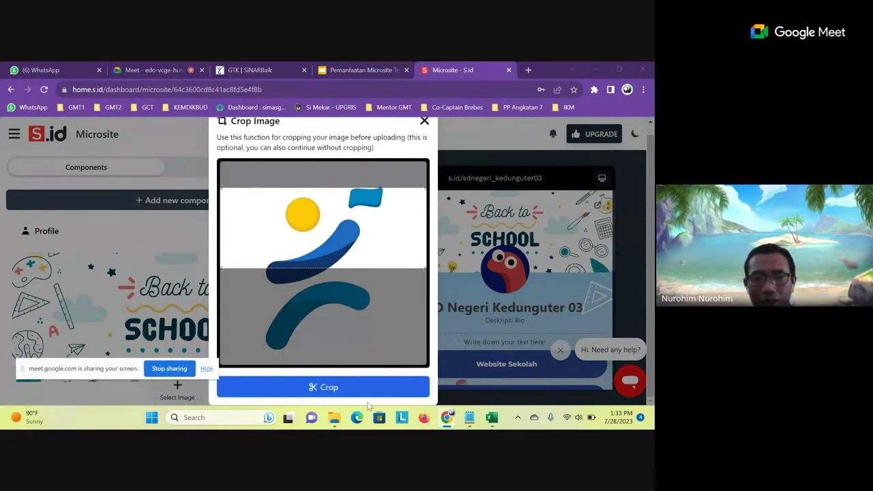
left_click(338, 388)
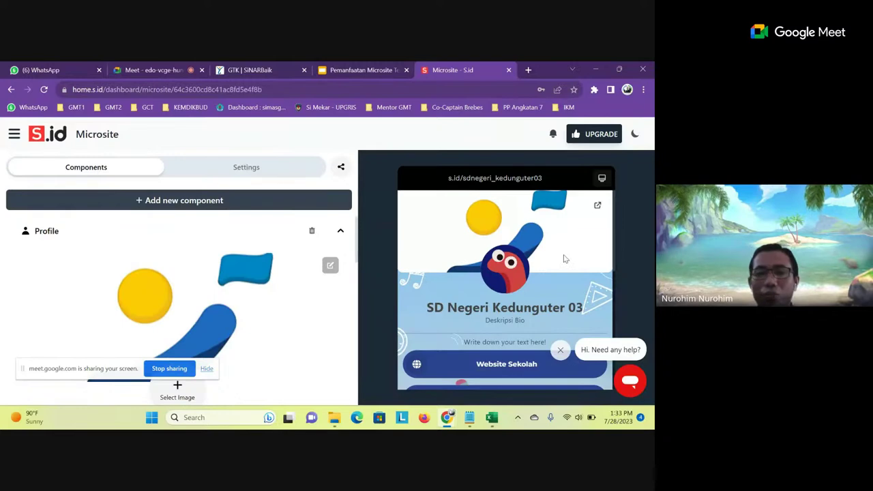
Upload the school logo file WhatsApp Image 2023-07-25 at 09.25.45 from Downloads as the profile picture.
scroll(282, 302, "down", 3)
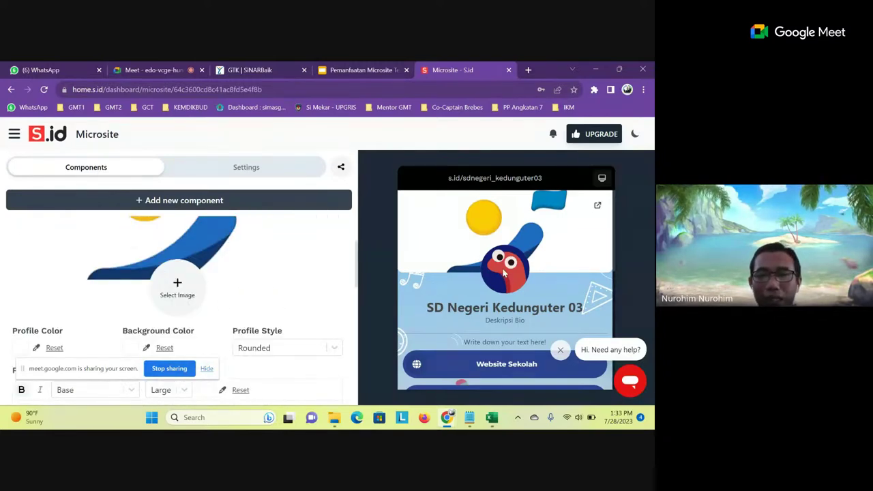
left_click(177, 284)
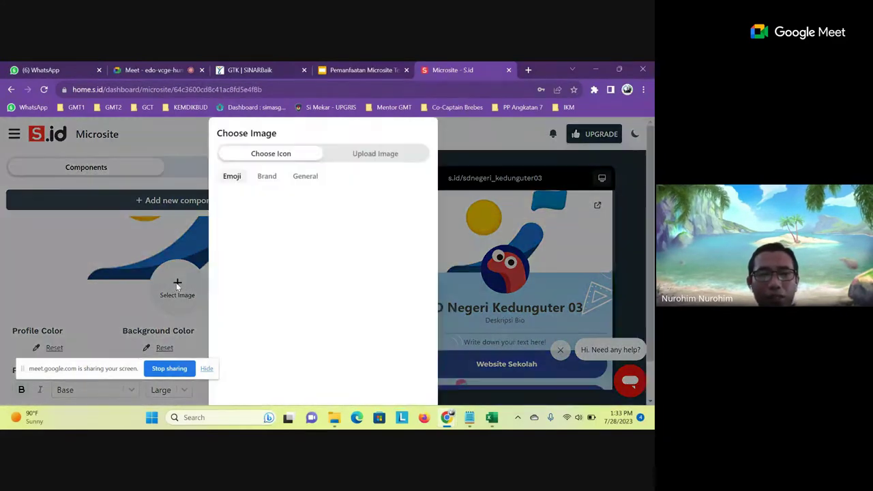
left_click(371, 154)
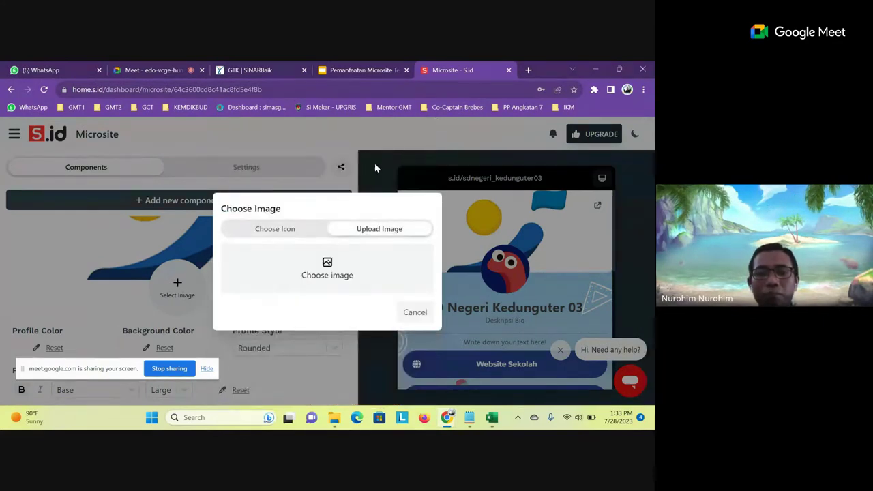
left_click(328, 270)
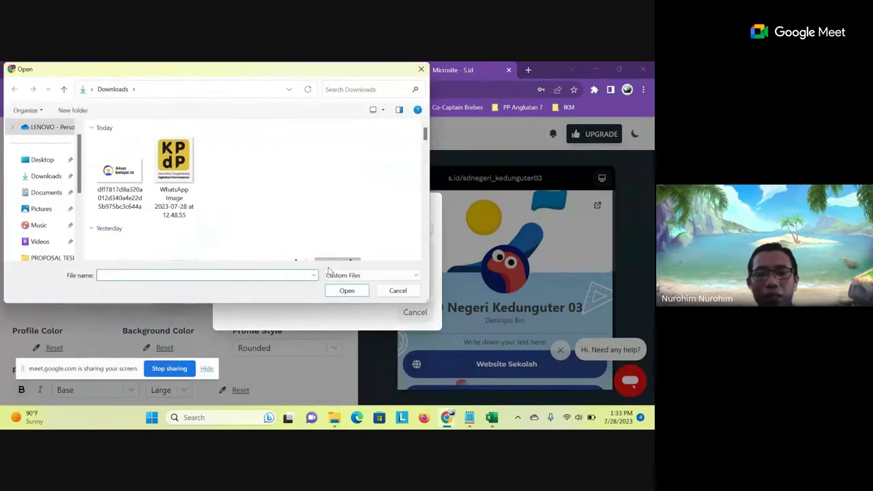
scroll(204, 203, "down", 5)
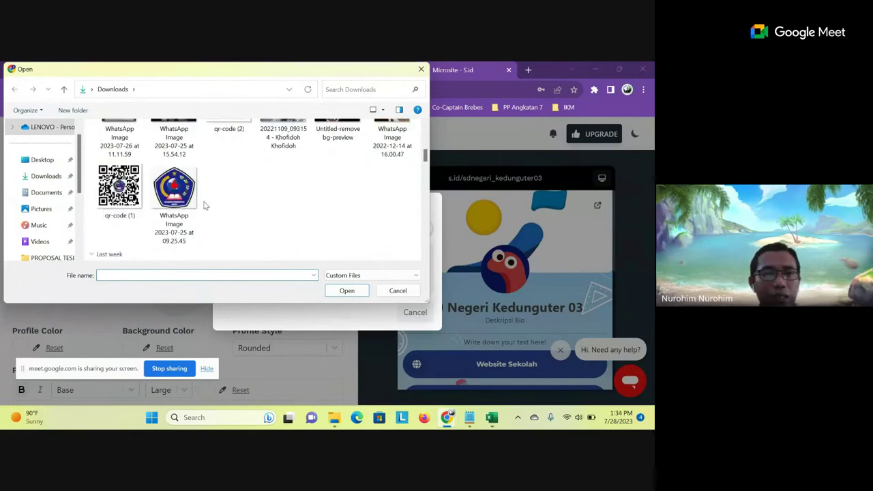
left_click(181, 203)
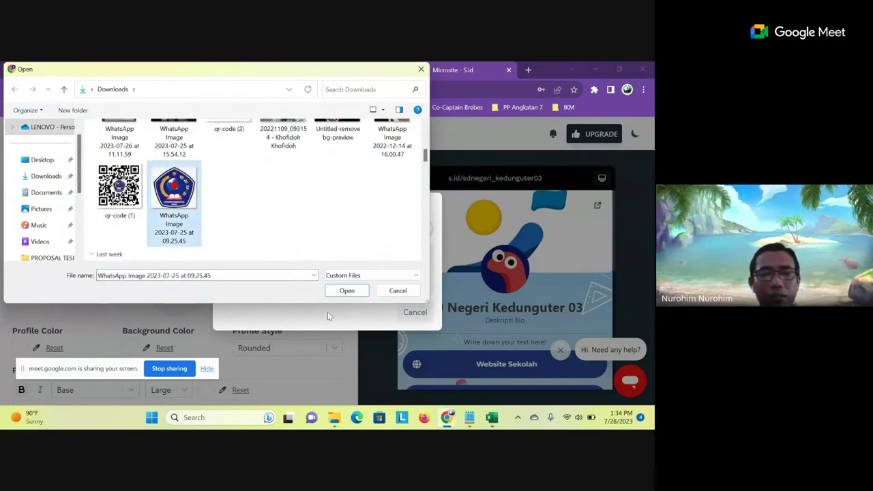
left_click(347, 293)
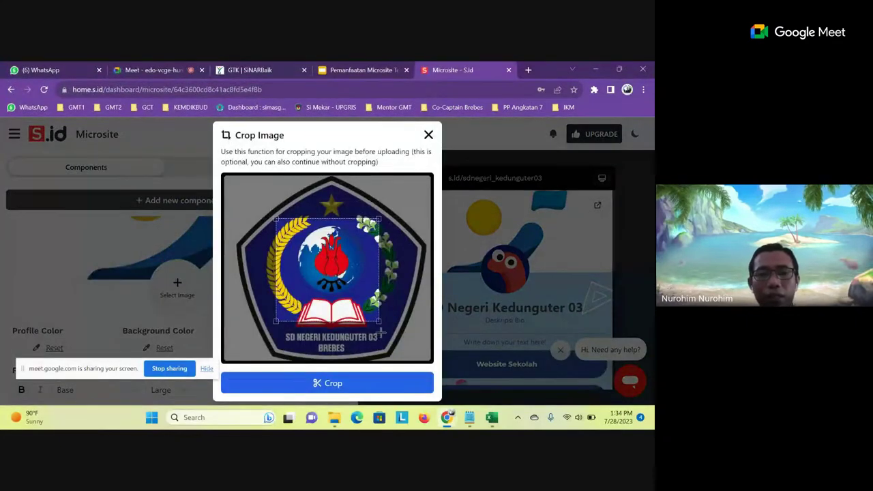
Enlarge the crop area to cover the whole school emblem, centre it and crop the profile picture.
left_click_drag(377, 320, 445, 368)
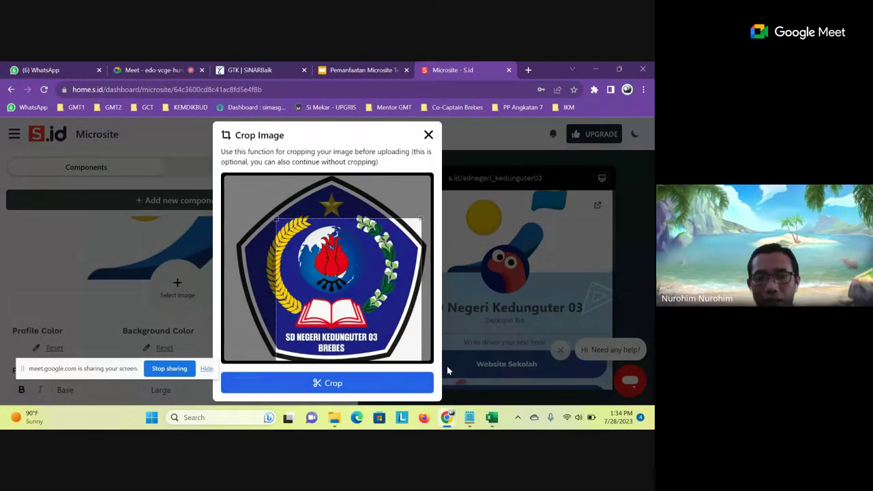
left_click_drag(274, 218, 232, 176)
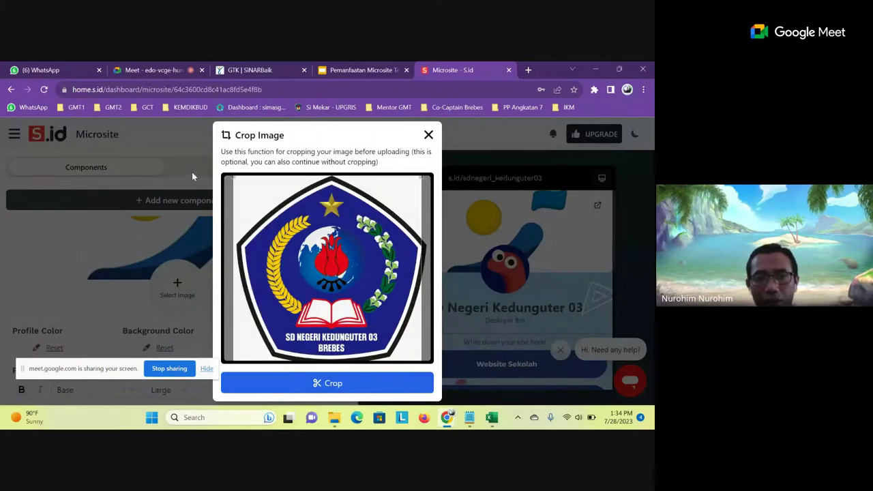
left_click_drag(333, 261, 337, 263)
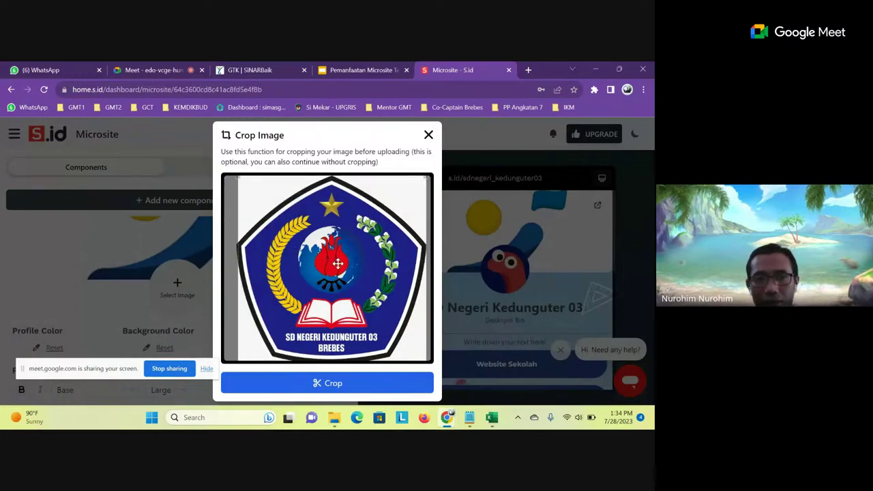
left_click(371, 383)
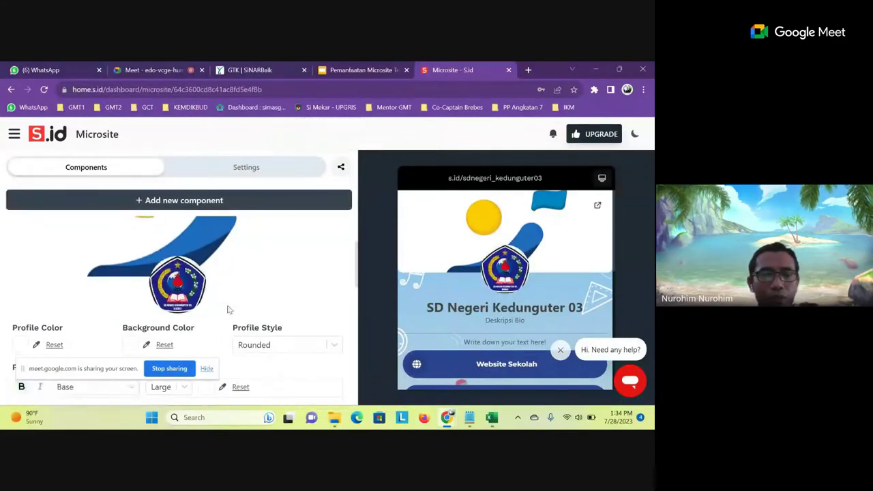
Try the Square profile style for the logo and set the style back to Rounded.
scroll(229, 310, "down", 2)
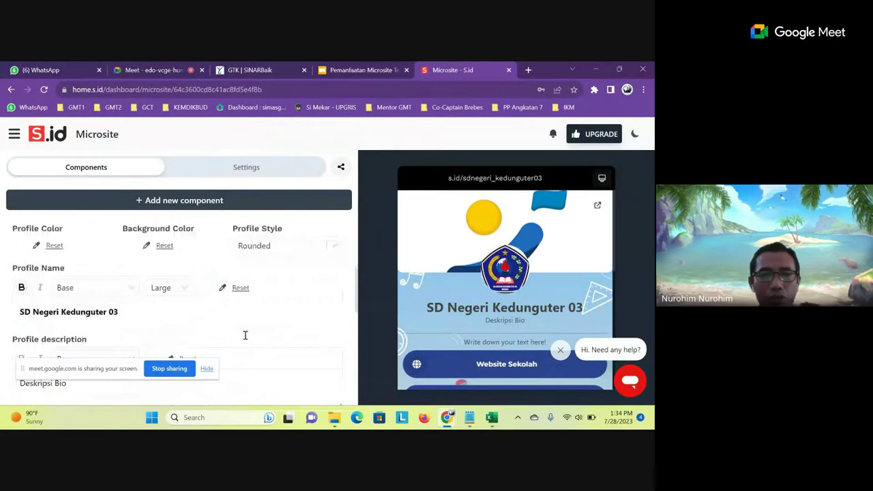
scroll(245, 335, "up", 1)
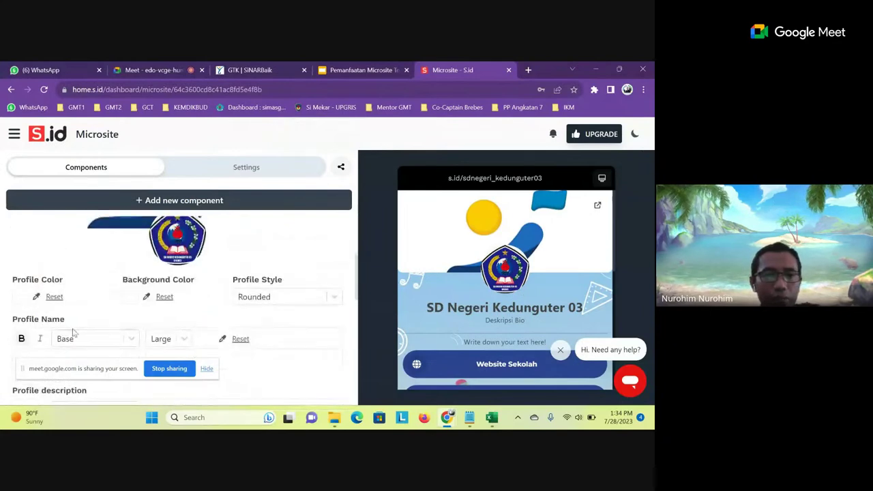
left_click(334, 298)
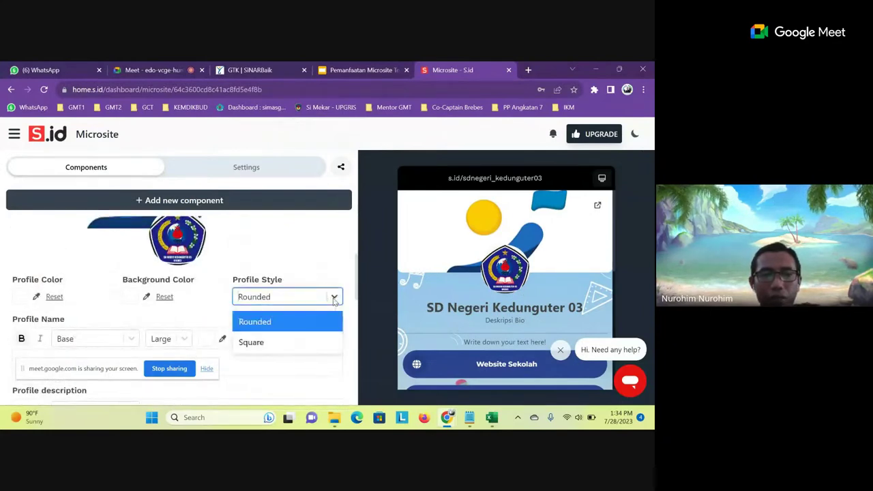
left_click(285, 311)
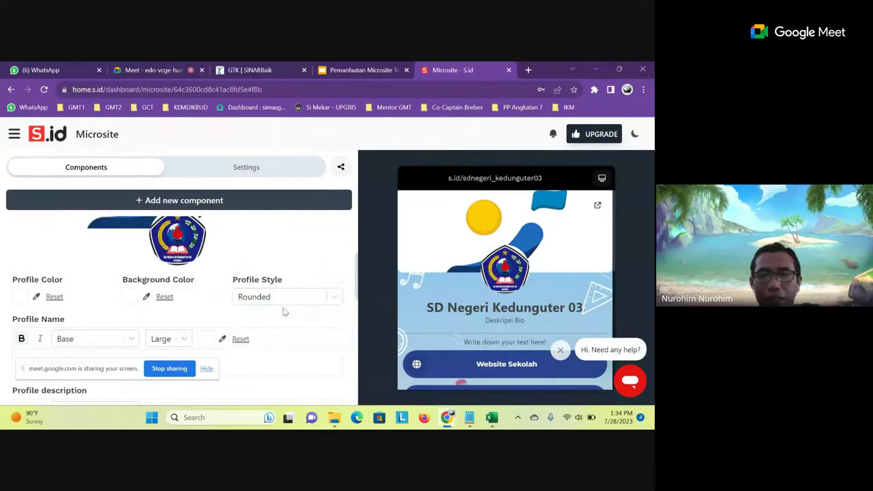
left_click(334, 300)
left_click(311, 344)
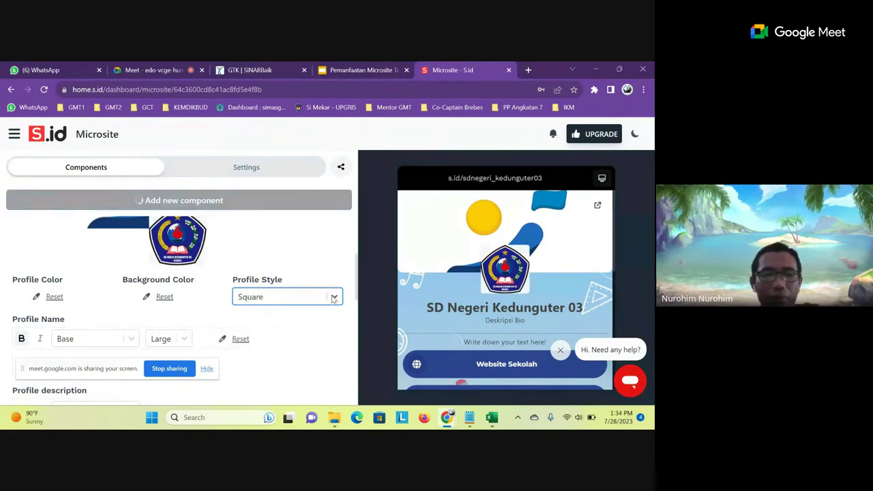
left_click(333, 298)
left_click(325, 320)
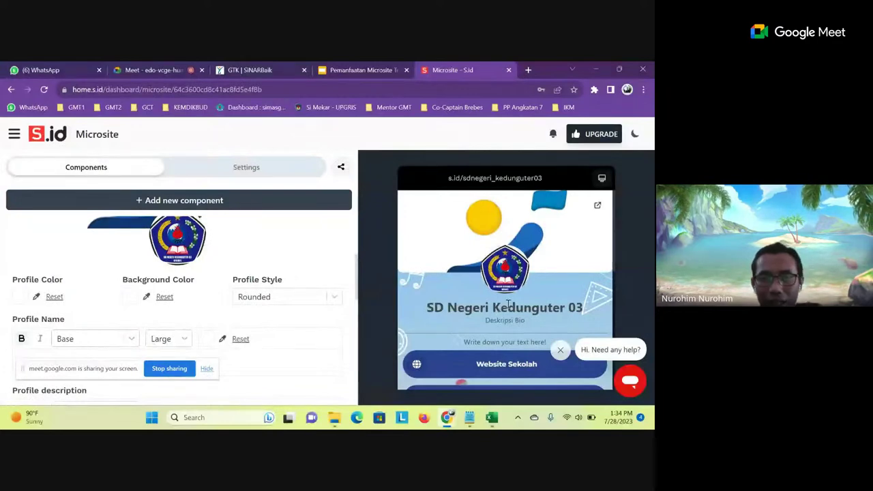
Try the Normal text size for the profile name and set it back to Large.
scroll(192, 297, "down", 2)
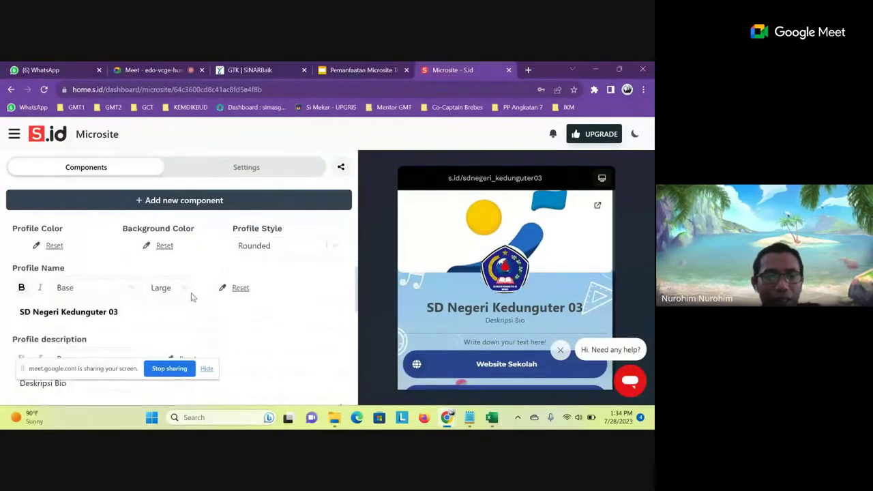
left_click(183, 288)
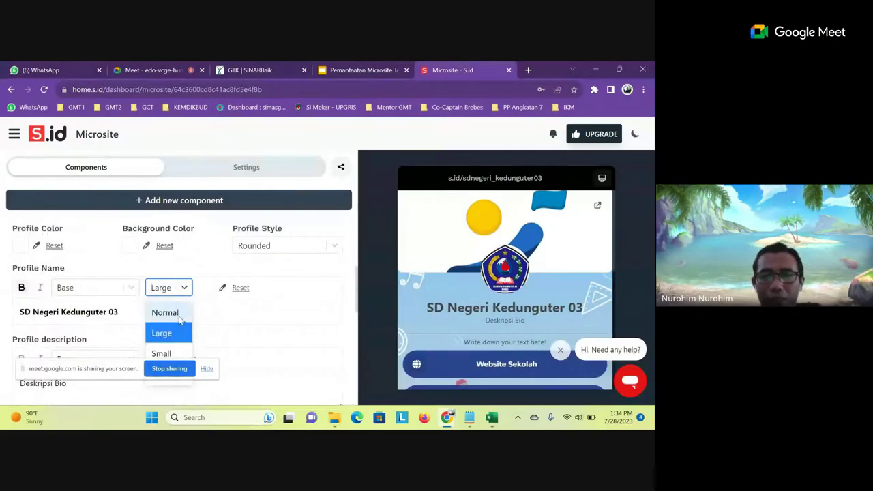
left_click(180, 315)
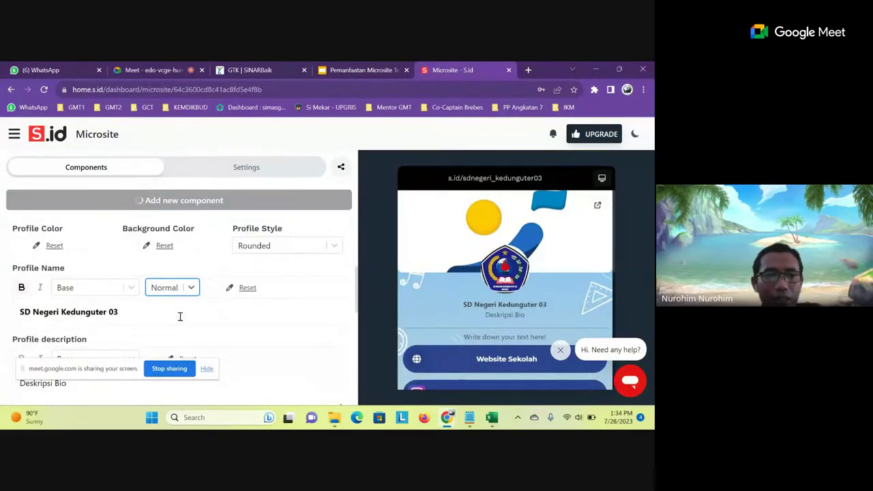
left_click_drag(18, 311, 146, 313)
left_click(106, 312)
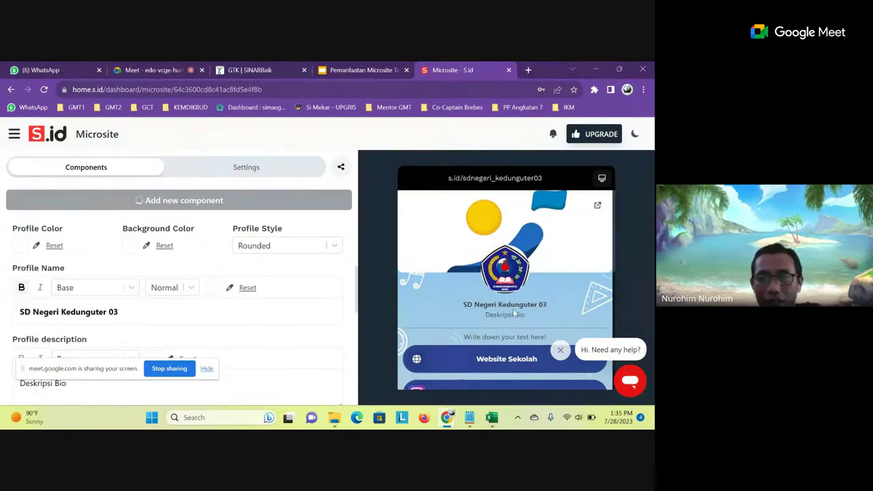
left_click_drag(115, 313, 19, 312)
left_click(194, 288)
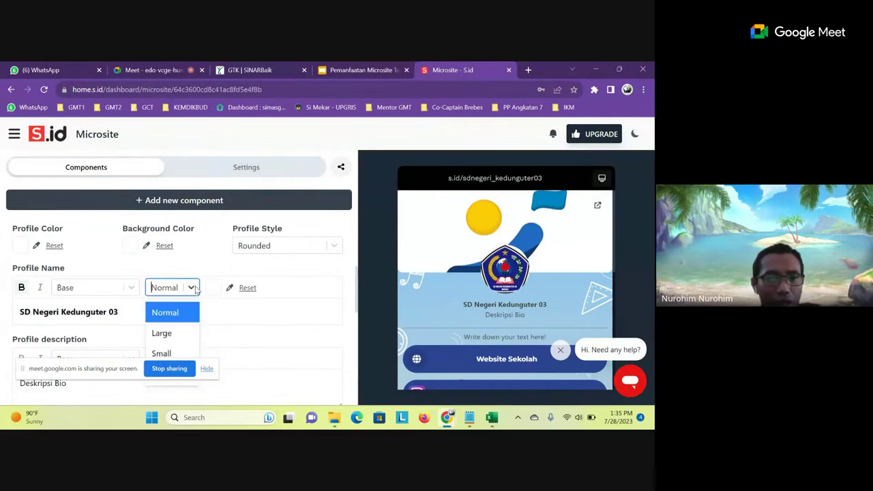
left_click(185, 333)
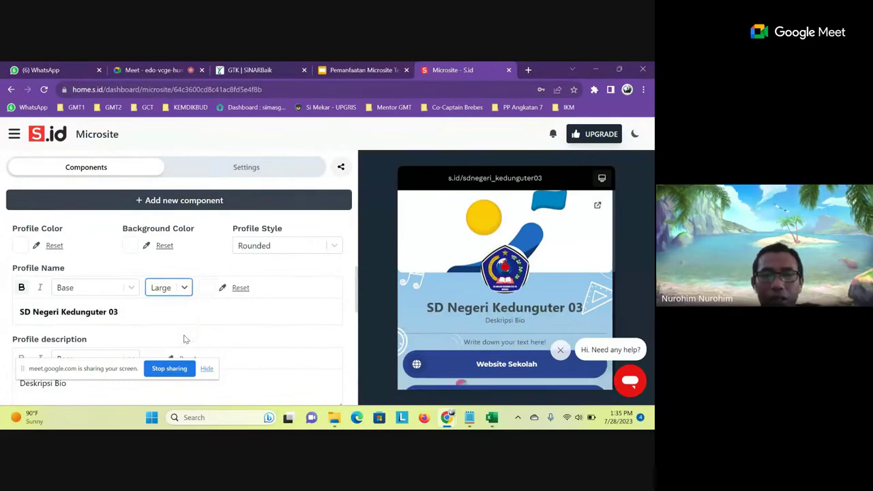
Try the Small text size for the profile name and return it to Large.
left_click(184, 287)
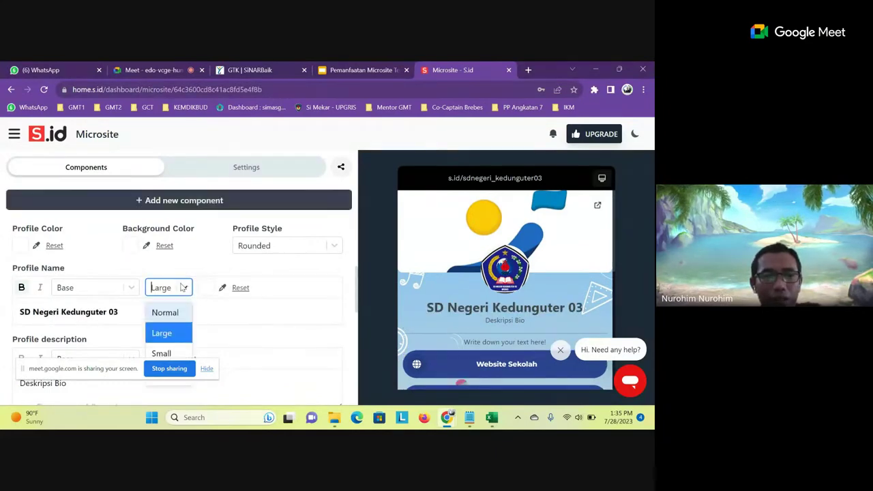
left_click(176, 352)
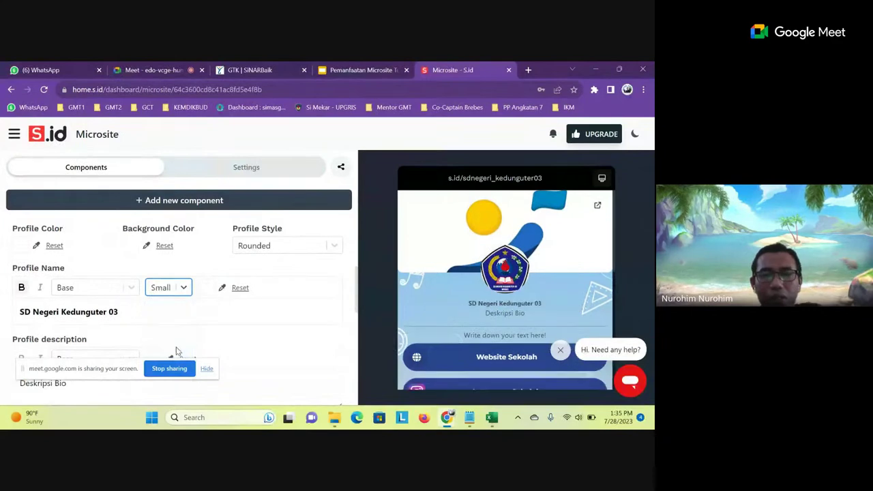
left_click(184, 289)
left_click(163, 333)
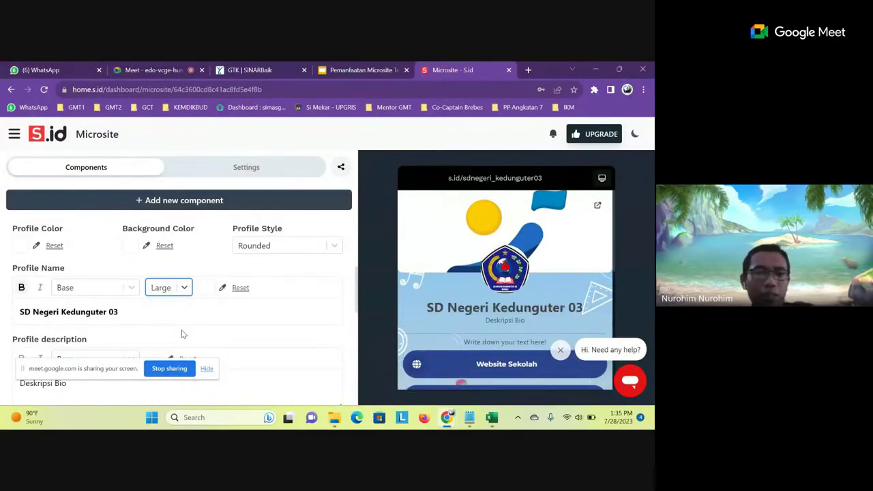
Replace the profile description with "SD Negeri Kedunguter 03 terletak di dusun kalikamal desa kedunguter".
scroll(276, 329, "down", 2)
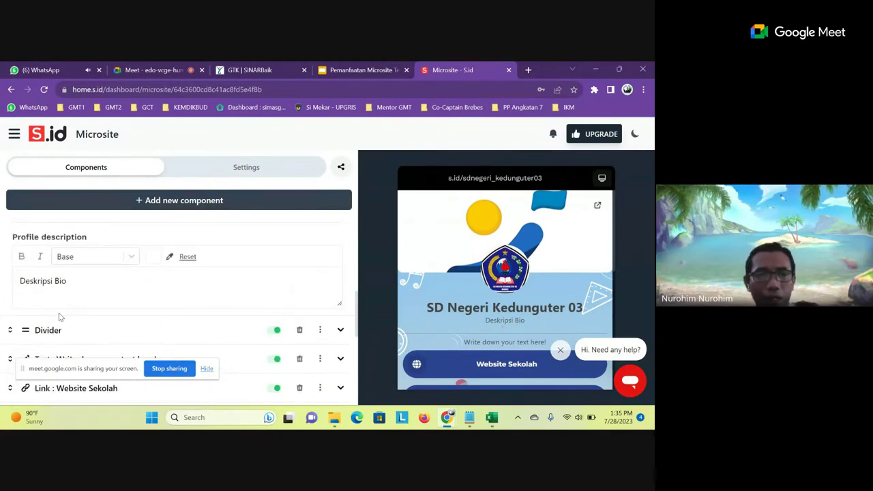
left_click_drag(81, 283, 15, 282)
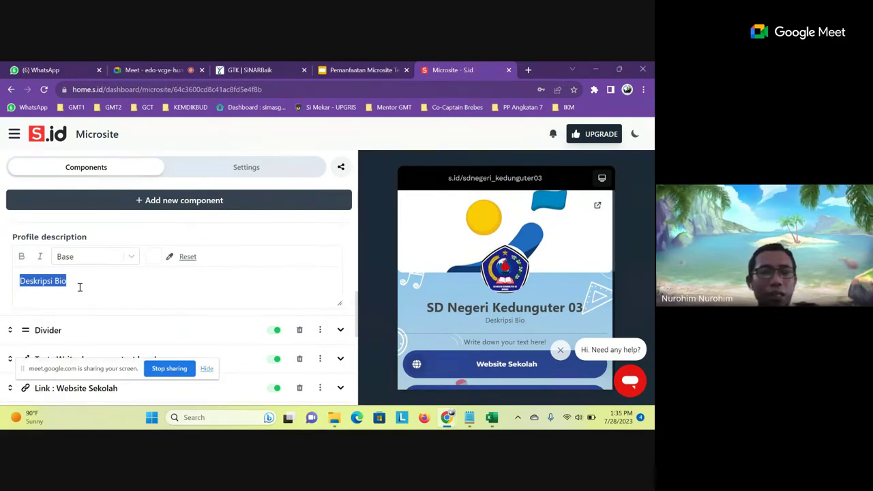
left_click_drag(79, 283, 2, 287)
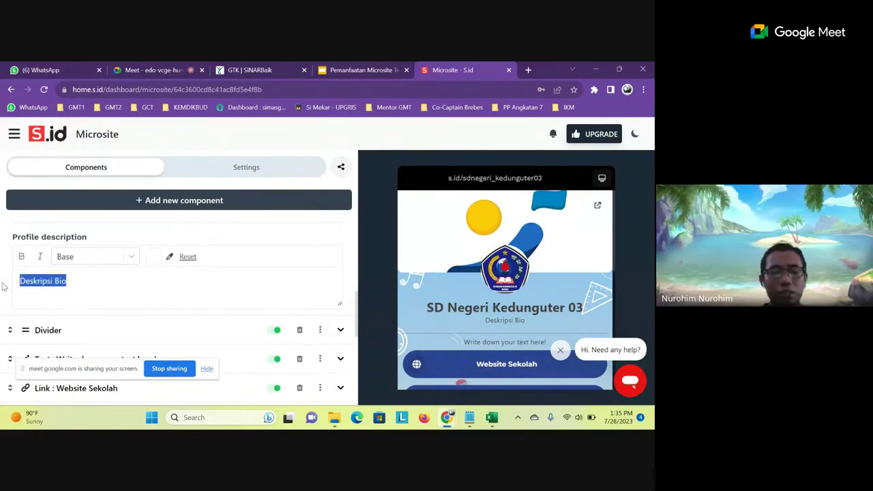
type("SD Neg")
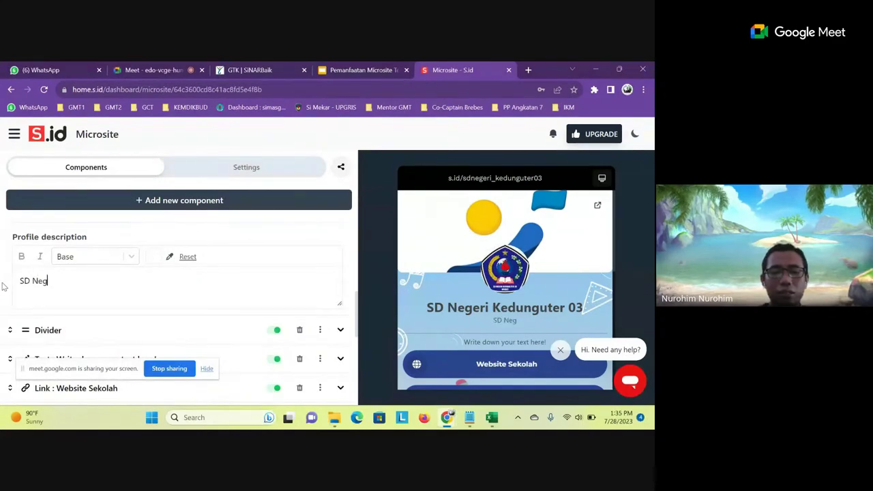
type("eri Kedung")
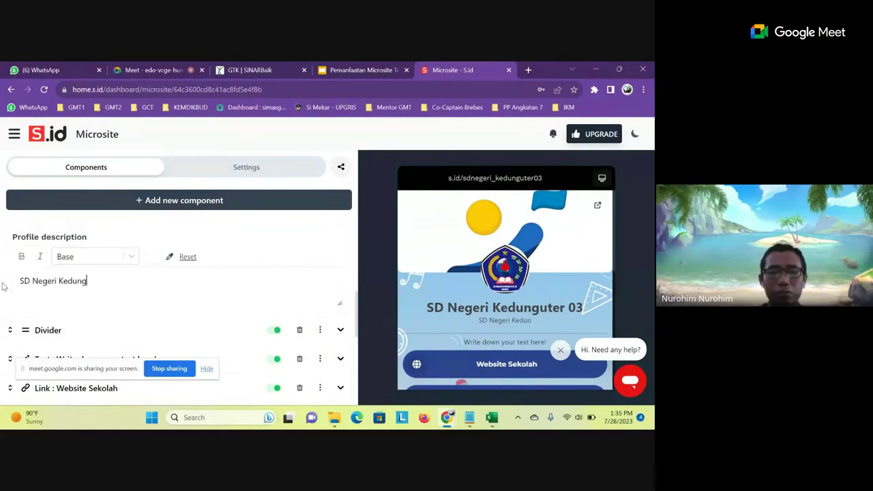
type("uter 03 ")
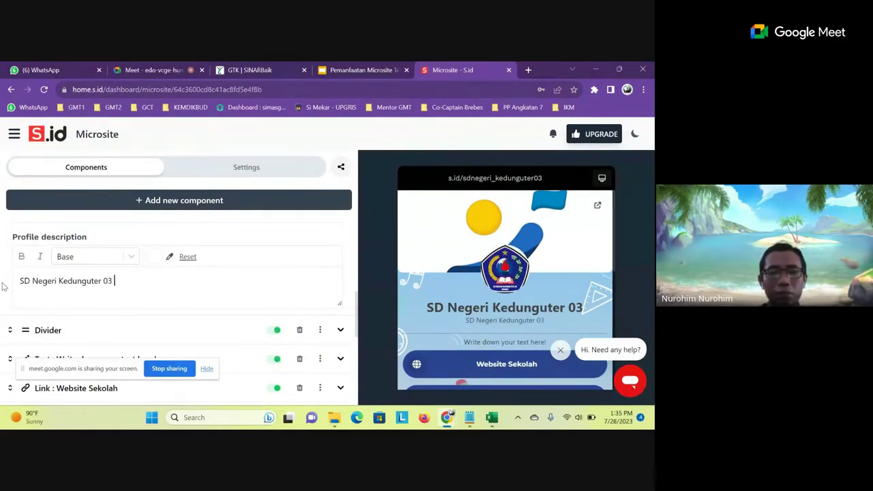
type("terleta")
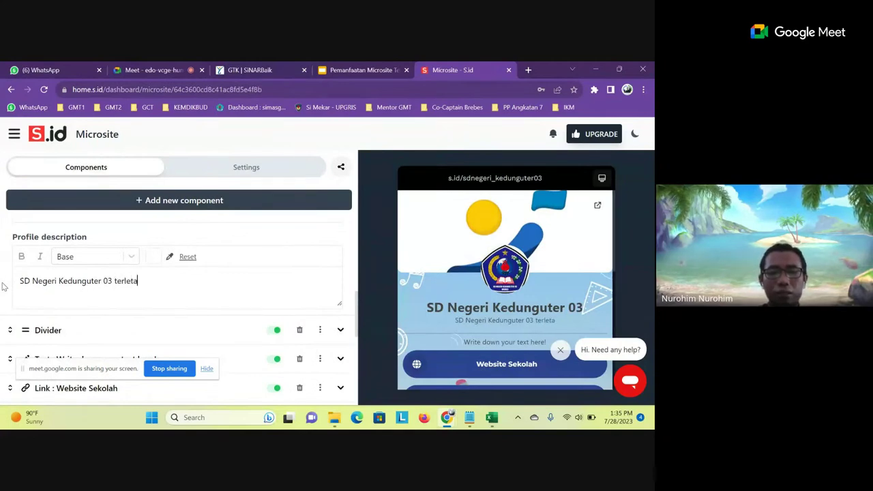
type("k di dusu")
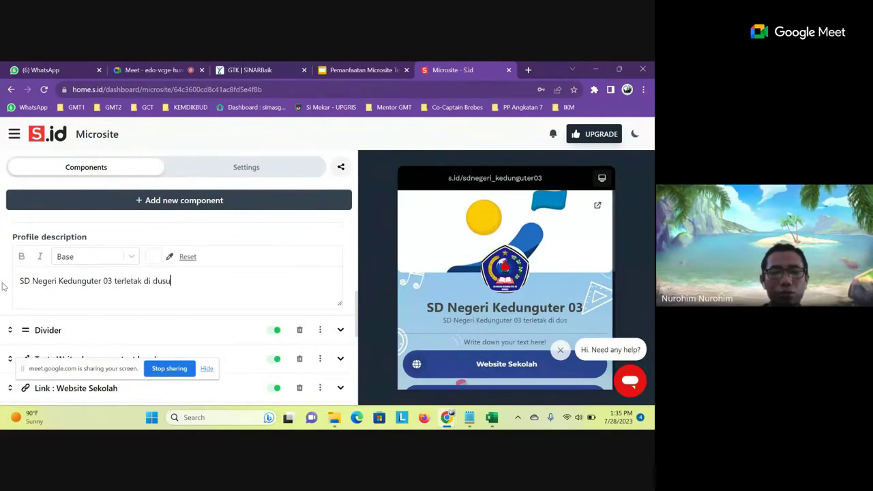
type("n kalikamal ")
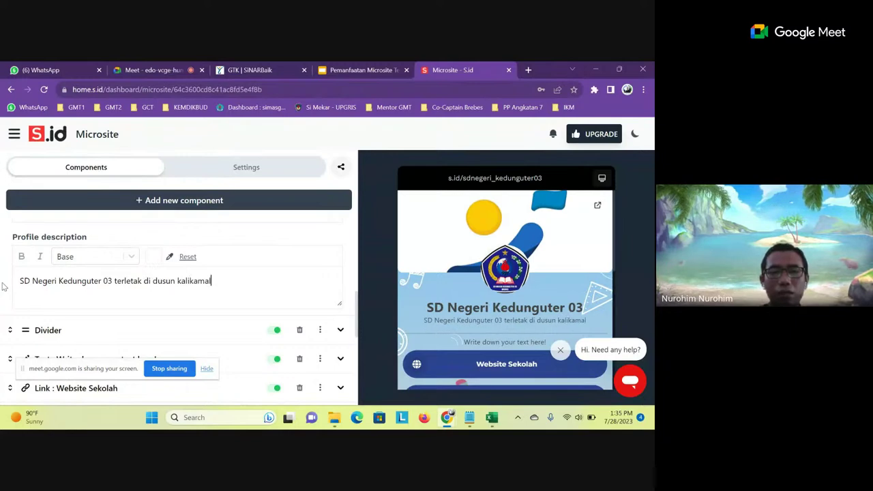
type("desa")
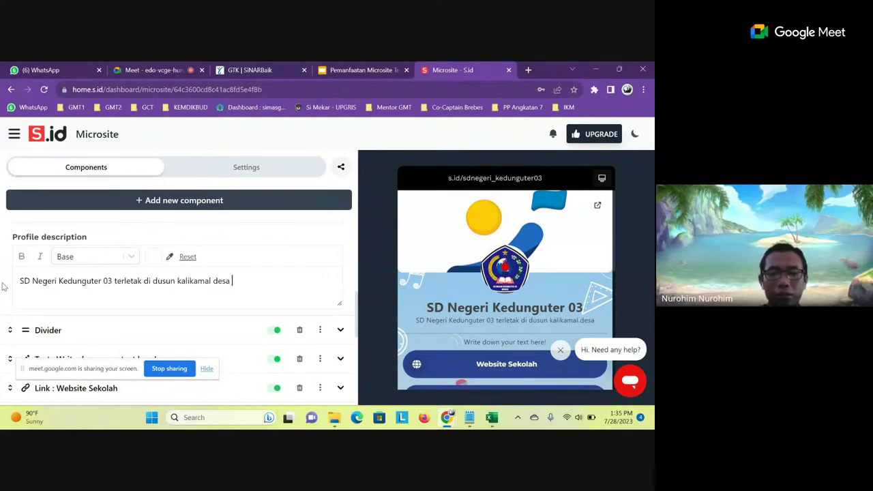
type(" kedunguter")
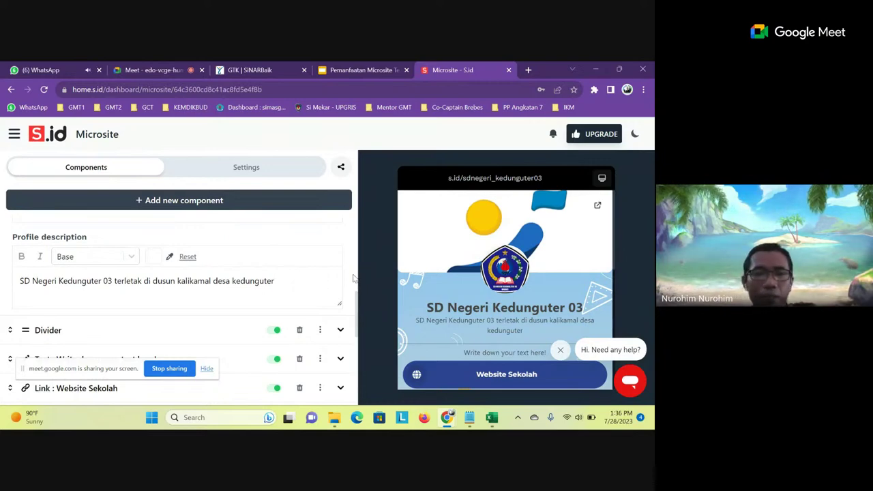
Expand the Divider component directly below Profile and set its divider height to the middle of the range, trying smaller and larger heights.
scroll(220, 298, "down", 1)
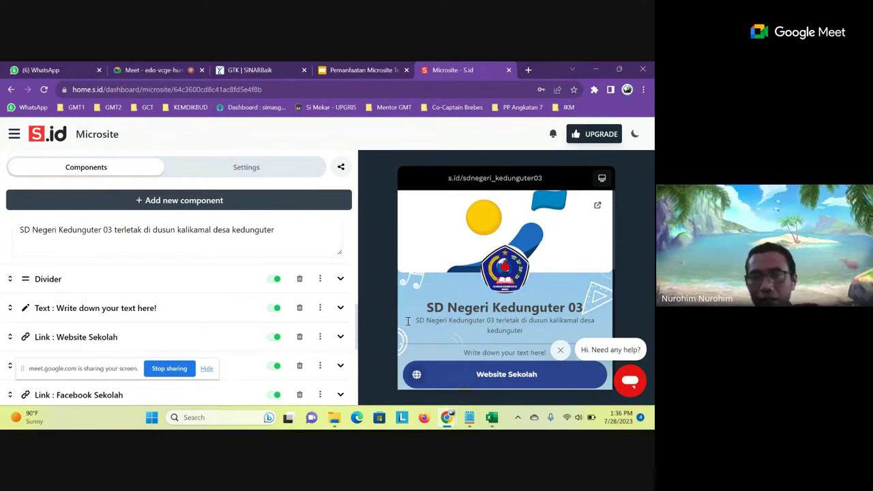
scroll(224, 298, "down", 2)
scroll(224, 297, "up", 2)
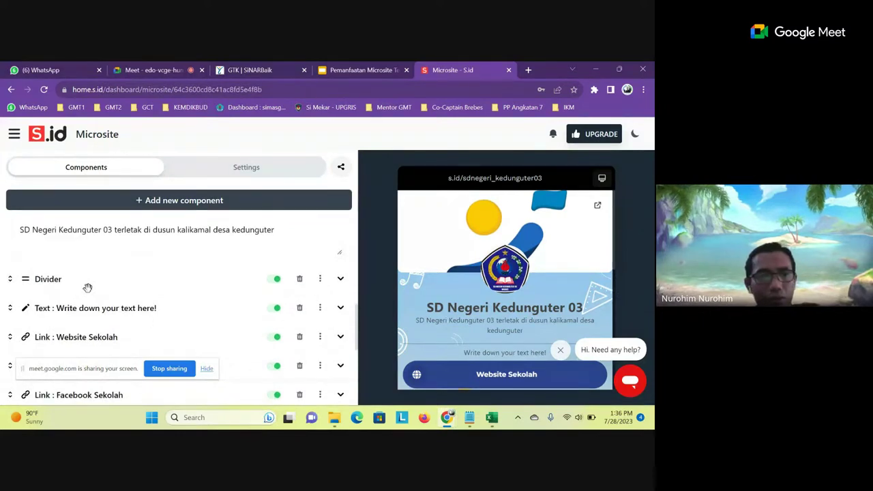
scroll(85, 285, "down", 4)
scroll(159, 271, "up", 6)
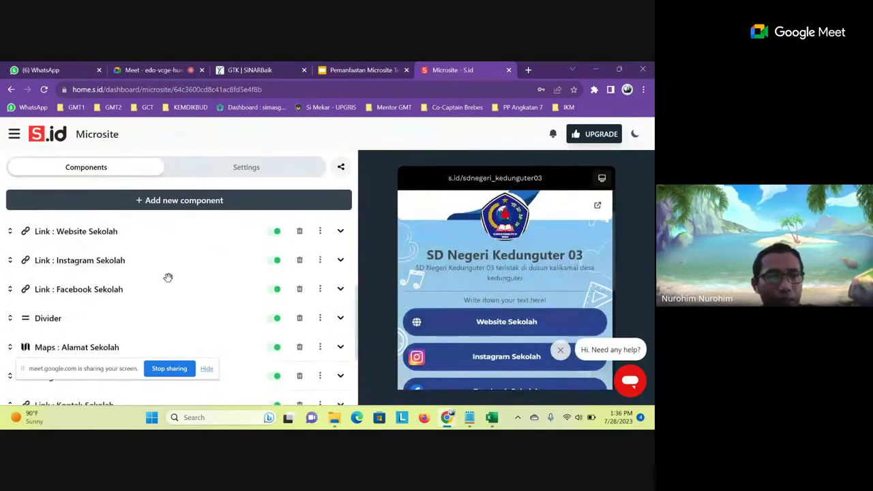
scroll(158, 321, "up", 1)
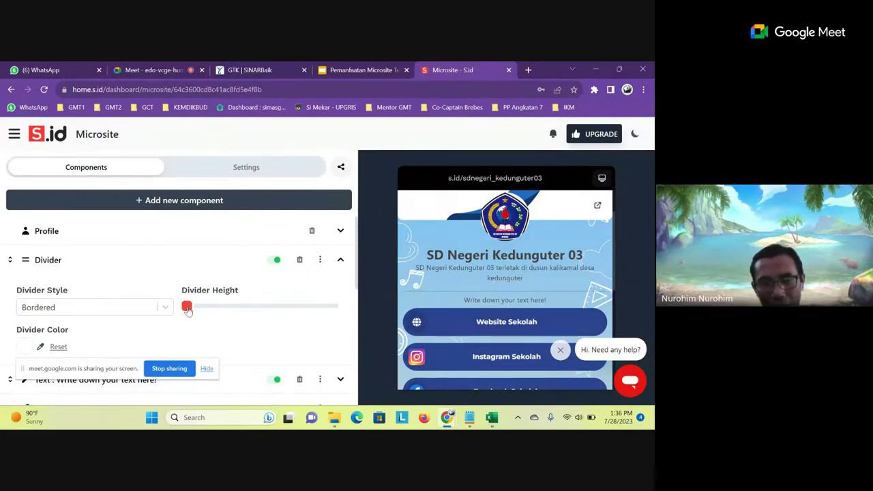
left_click_drag(187, 310, 224, 307)
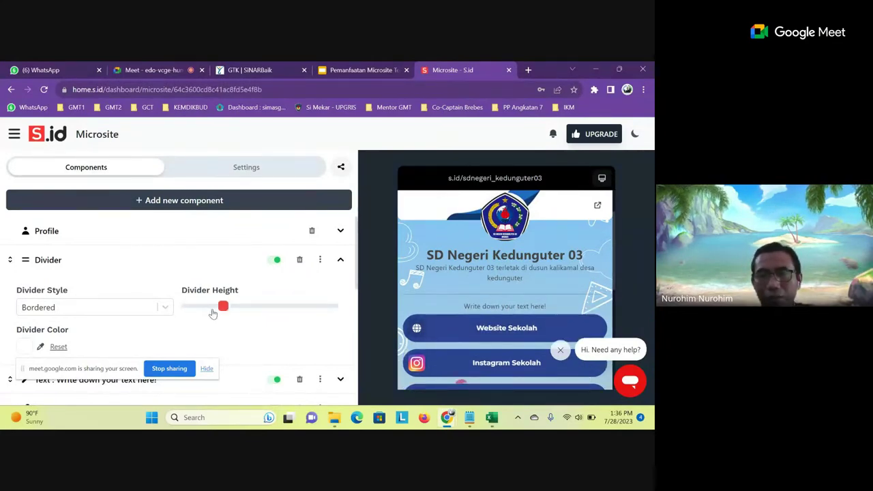
left_click_drag(236, 314, 253, 316)
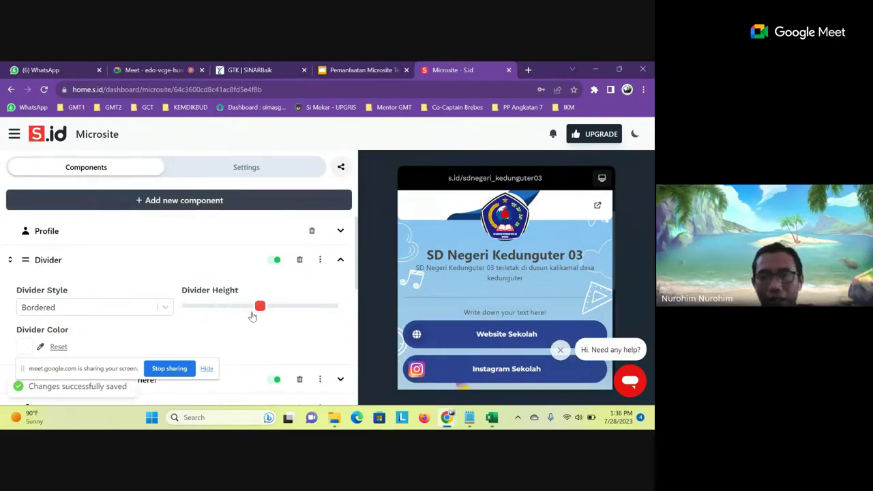
left_click(282, 308)
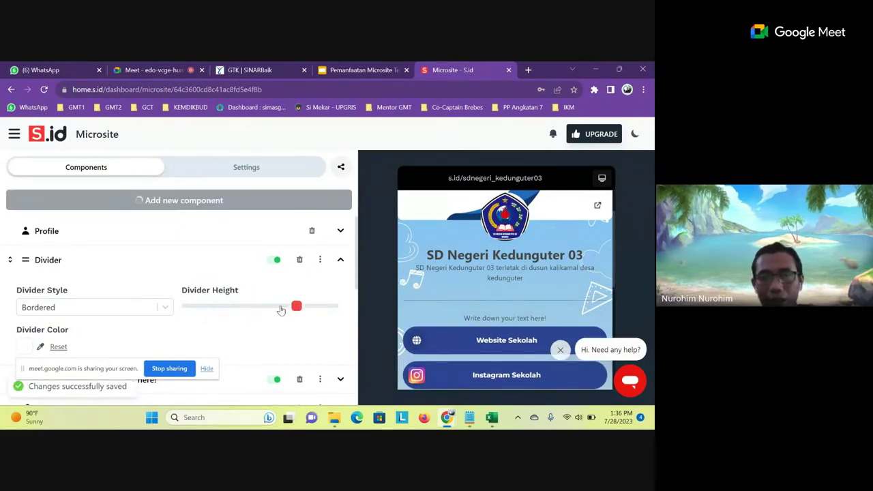
left_click(246, 306)
left_click(236, 307)
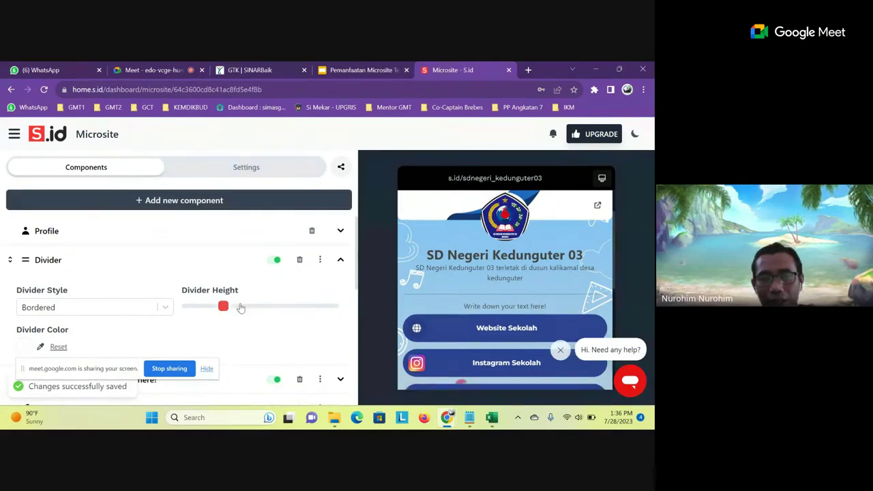
left_click(241, 308)
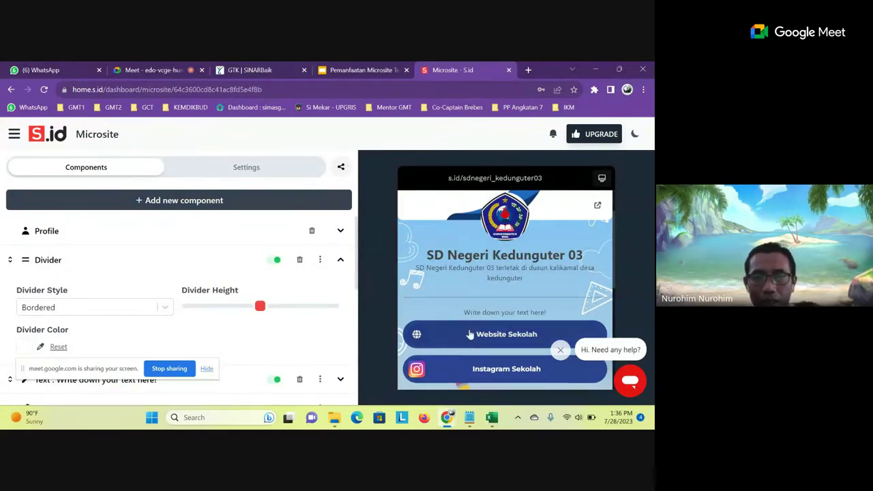
Lower the first Divider's height to about a quarter of the range and collapse the component.
scroll(491, 328, "down", 1)
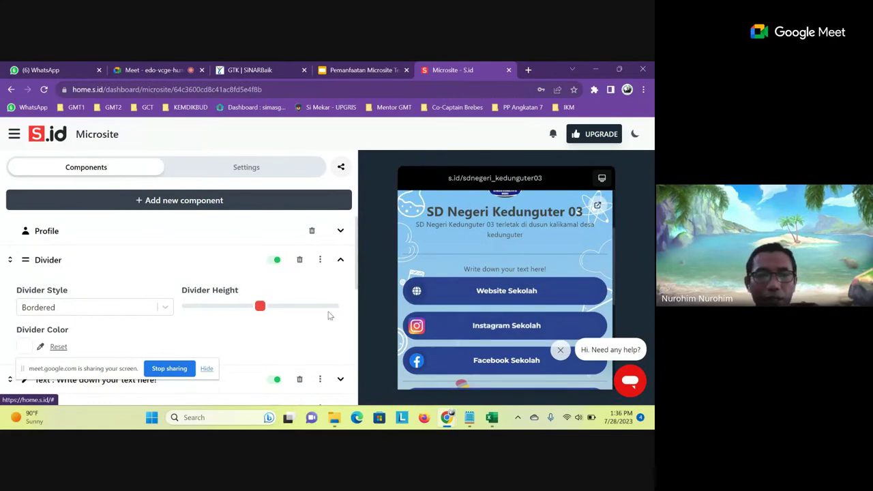
scroll(325, 315, "down", 2)
scroll(282, 302, "up", 1)
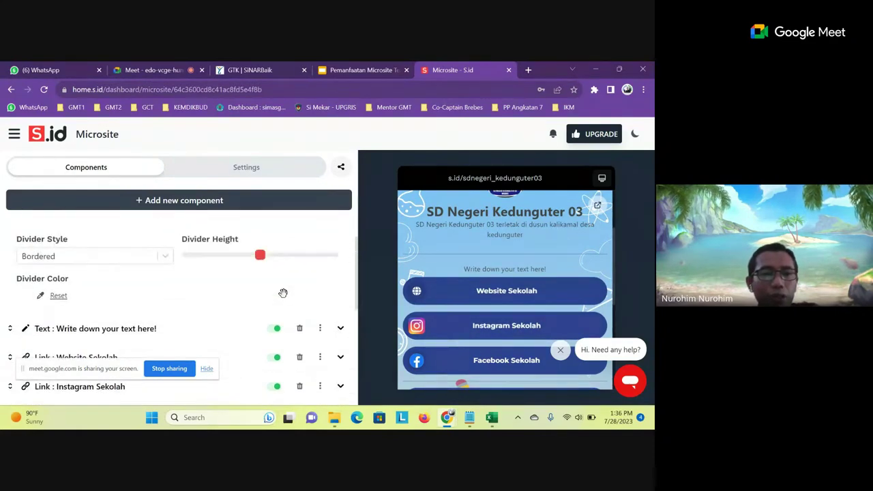
left_click_drag(258, 261, 223, 257)
scroll(357, 290, "up", 1)
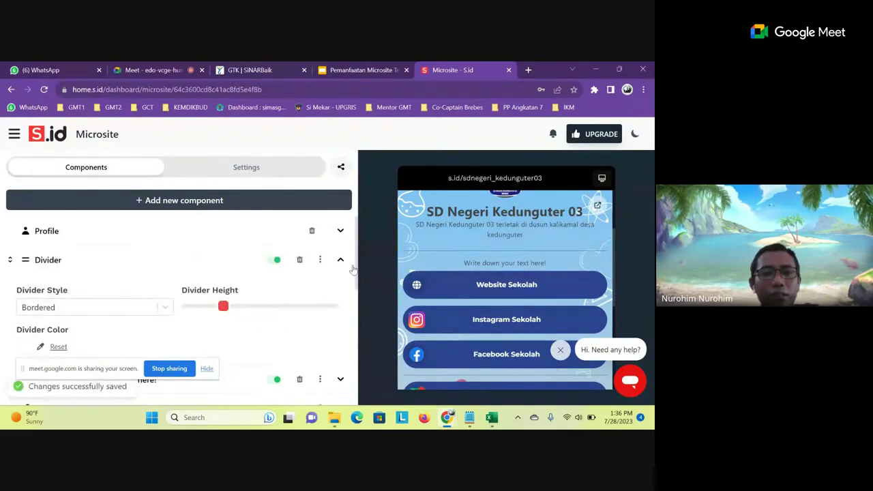
left_click(340, 259)
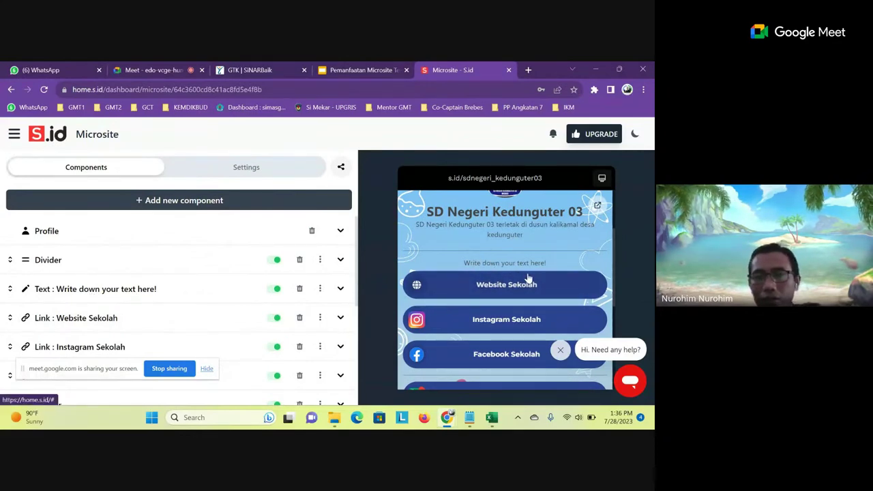
Expand the "Write down your text here!" Text component and delete it from the microsite.
left_click(339, 293)
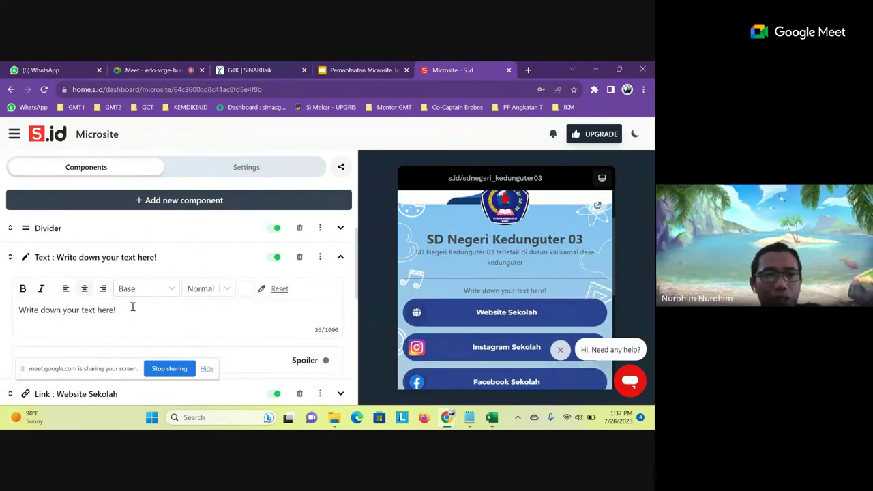
left_click(165, 201)
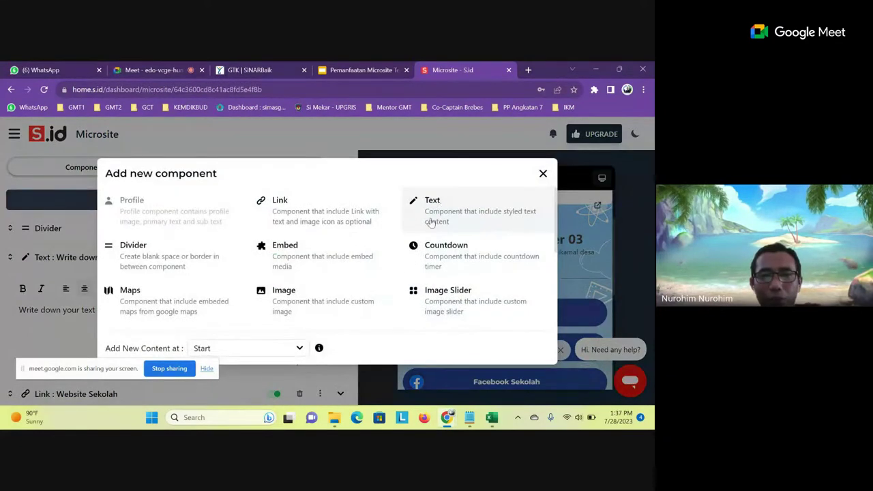
left_click(543, 173)
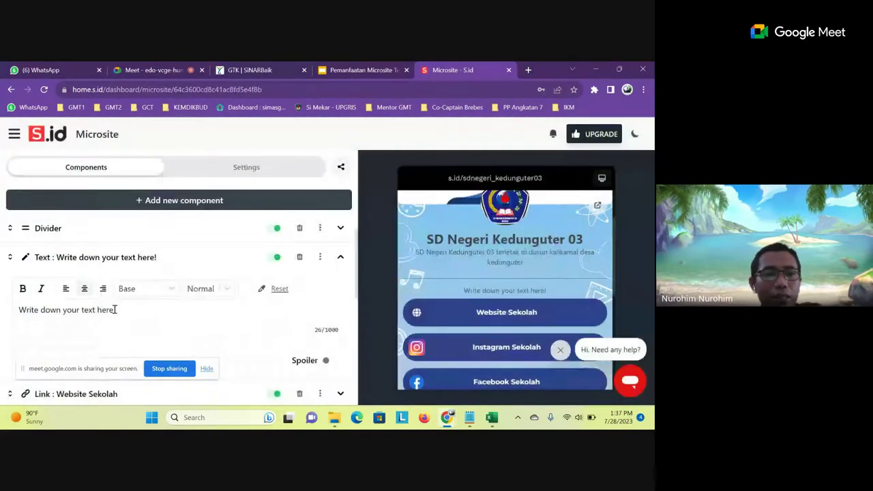
left_click_drag(174, 314, 15, 318)
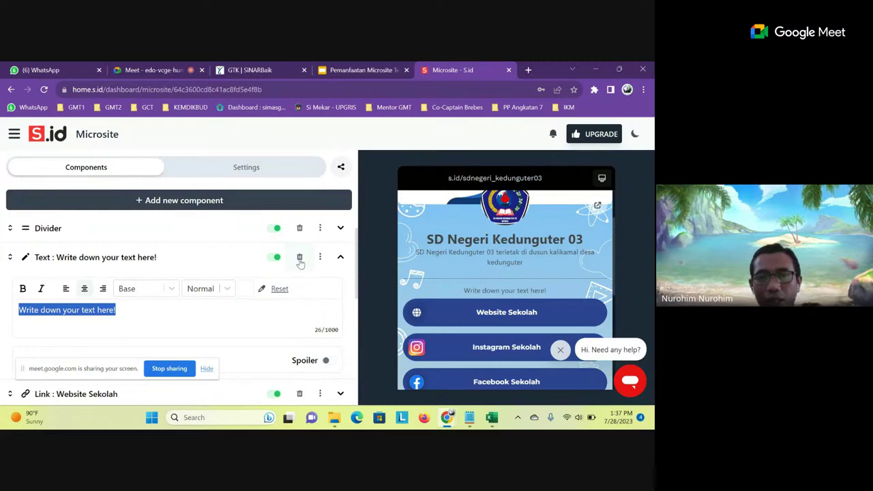
left_click(299, 258)
left_click(416, 287)
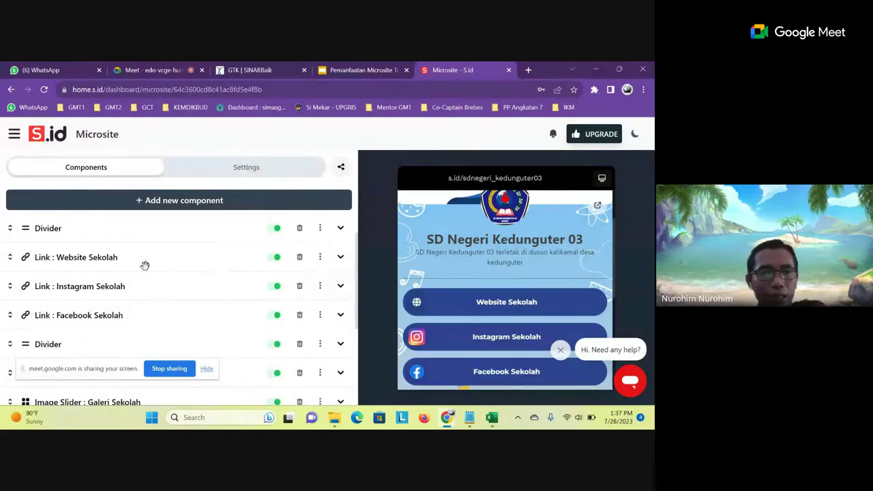
Expand the Website Sekolah link component to reach its URL, and search Google for "sdn kedunguter 03" in a new browser tab.
left_click(103, 259)
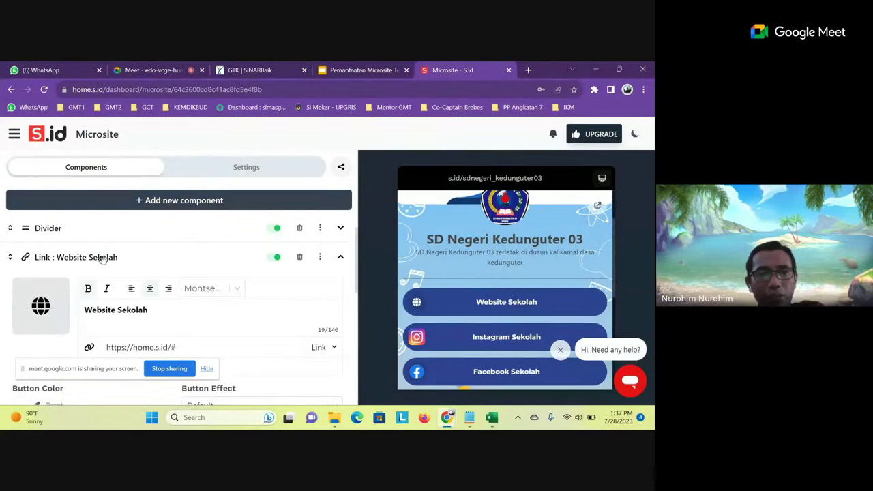
scroll(249, 302, "down", 1)
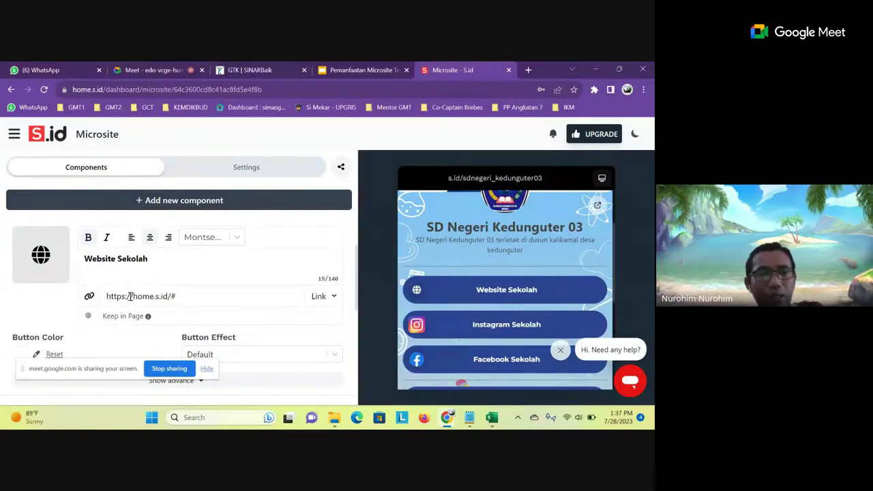
left_click_drag(105, 296, 235, 295)
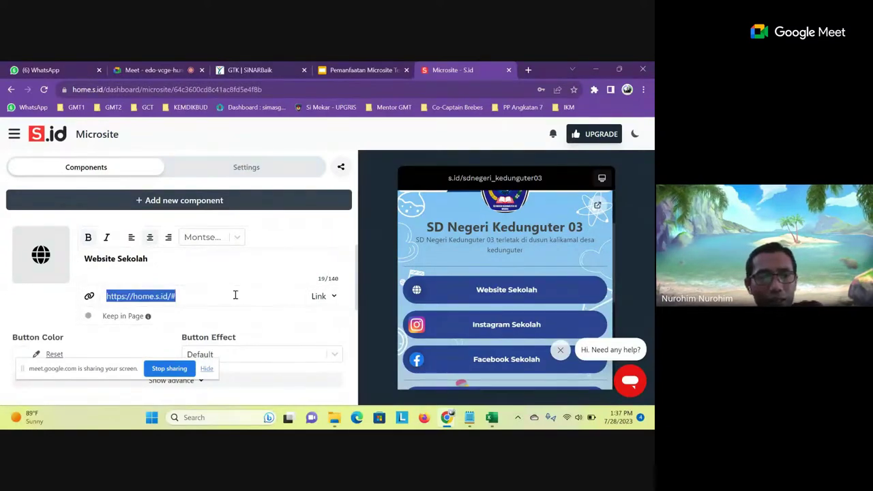
left_click(527, 71)
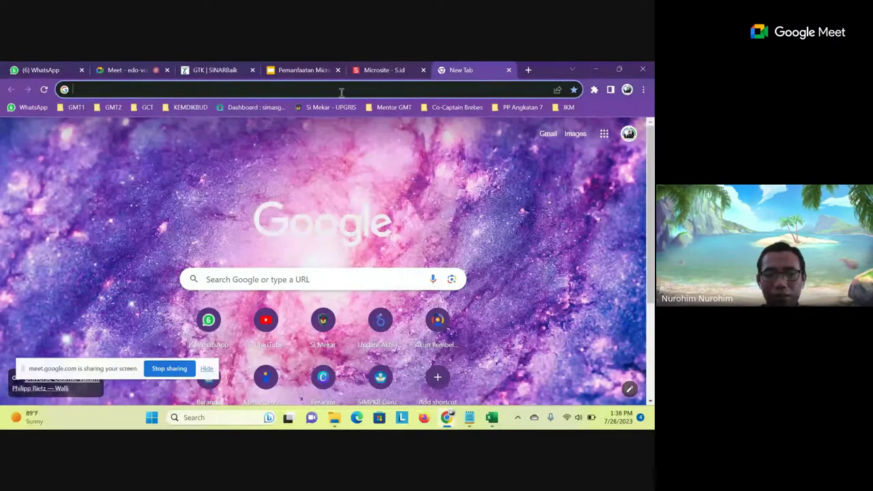
type("sdn kedun")
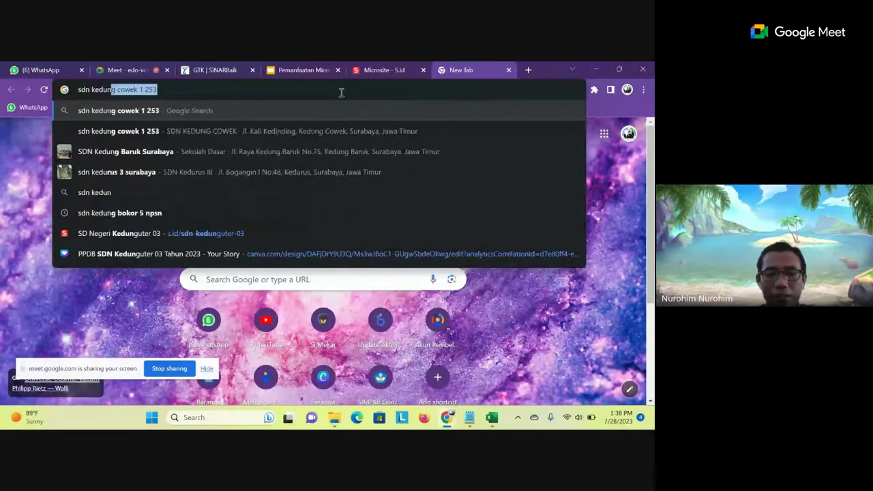
type("guter 03")
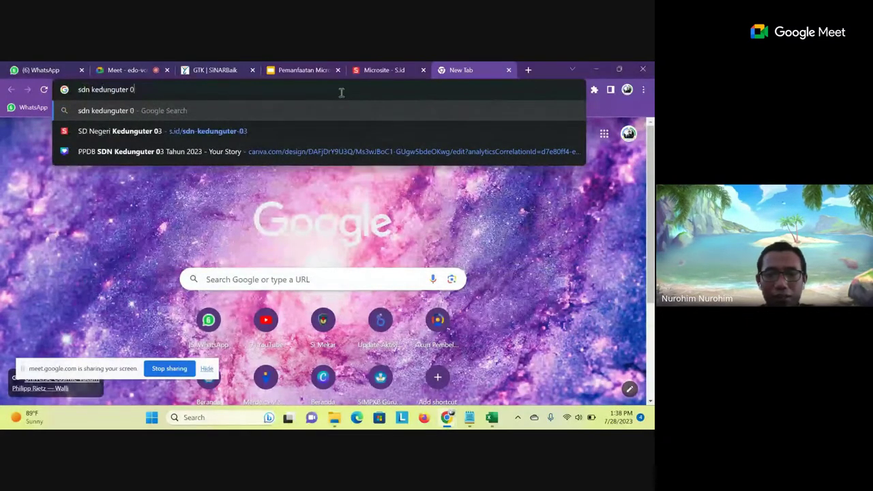
key("Return")
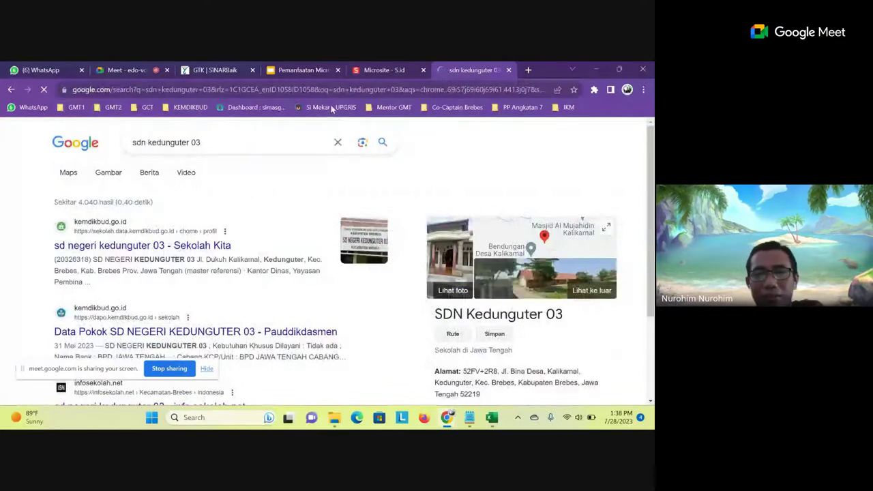
Try the Sekolah Kita result, return to the search results and open "SD NEGERI KEDUNGUTER 03 - Data Sekolah" from sekolah-kita.net.
left_click(172, 245)
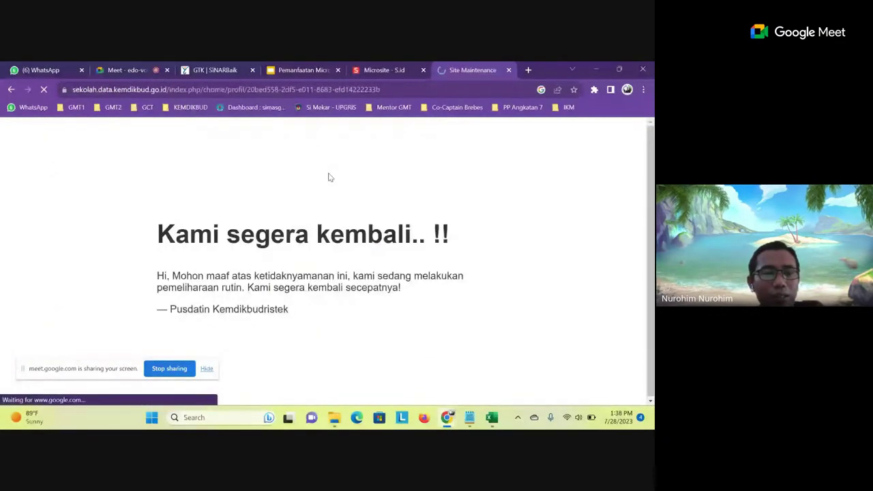
left_click(11, 89)
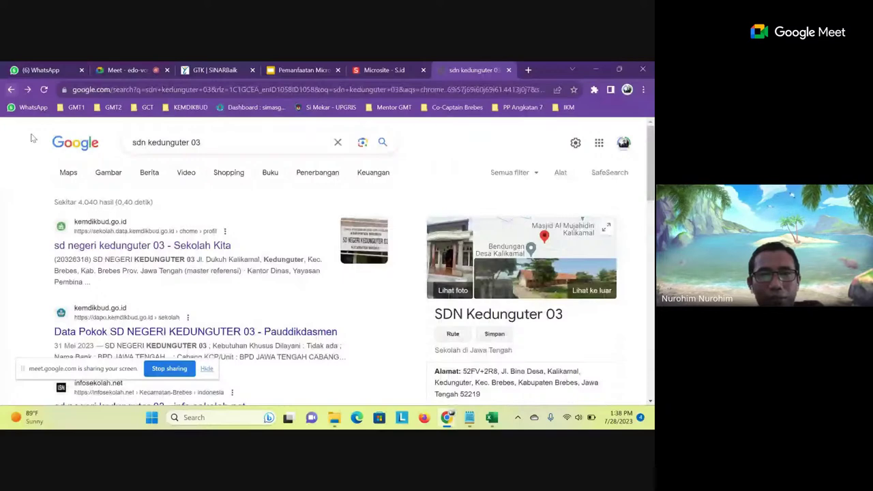
scroll(160, 231, "down", 3)
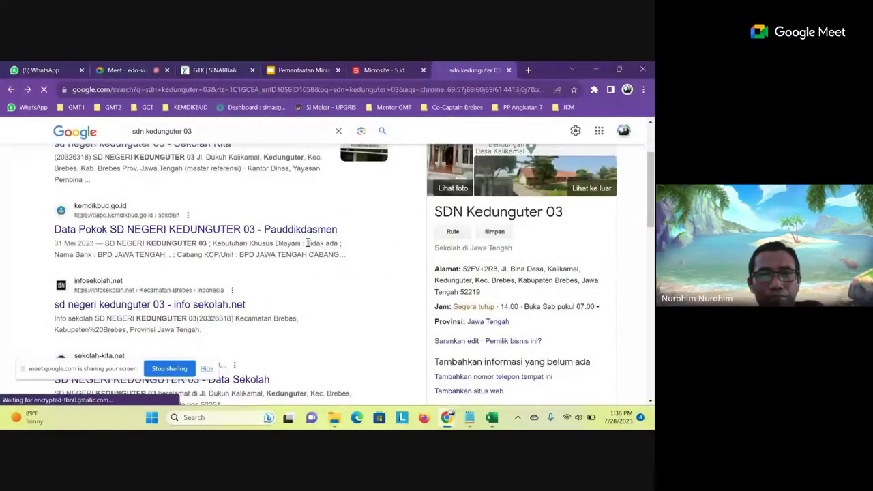
scroll(296, 252, "down", 2)
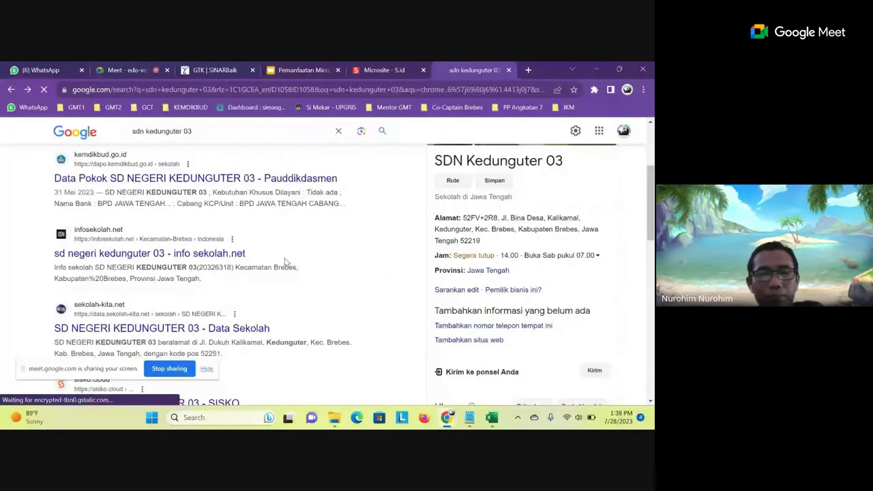
scroll(285, 261, "down", 2)
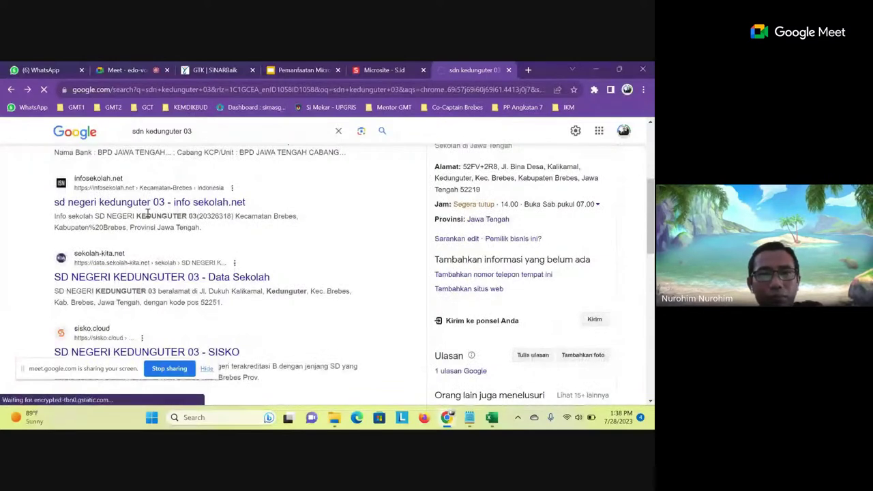
left_click(123, 276)
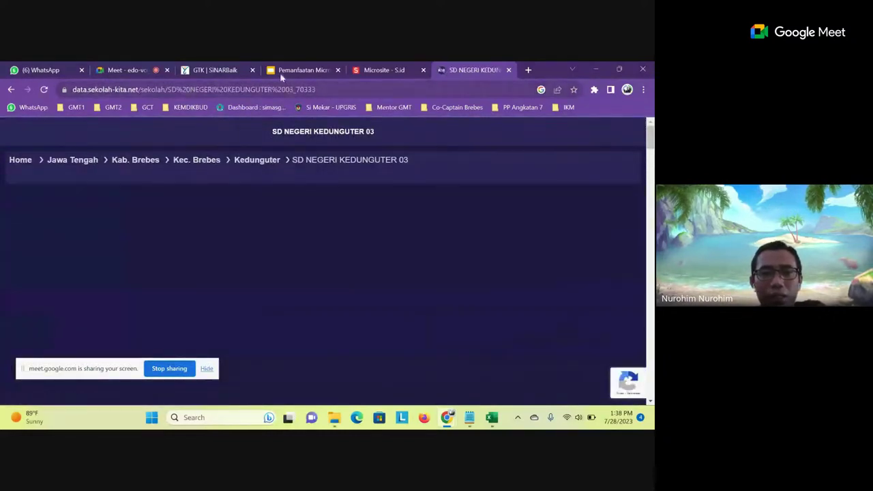
Copy the sekolah-kita.net page address and use it to replace the placeholder URL of the Website Sekolah link in the microsite editor.
left_click(404, 67)
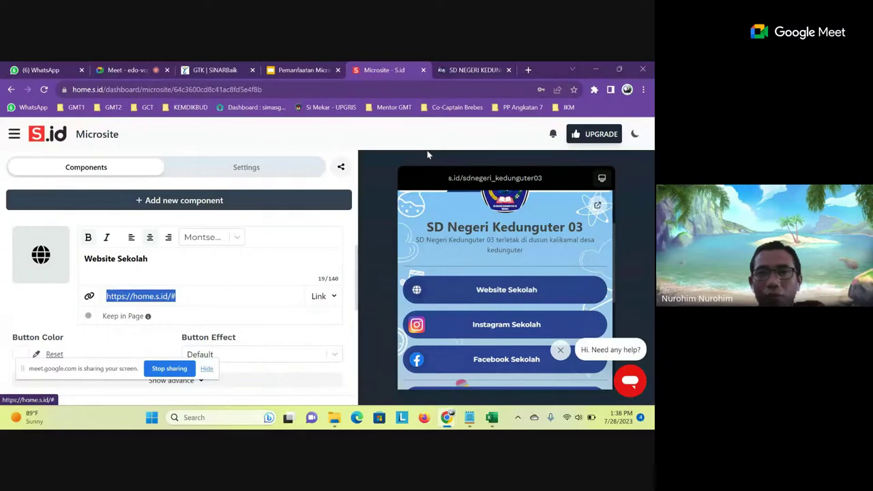
left_click(456, 70)
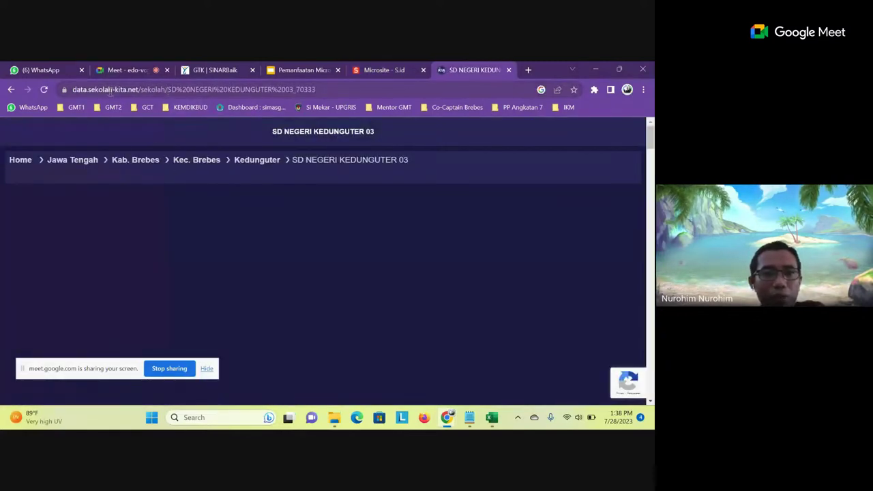
left_click(221, 90)
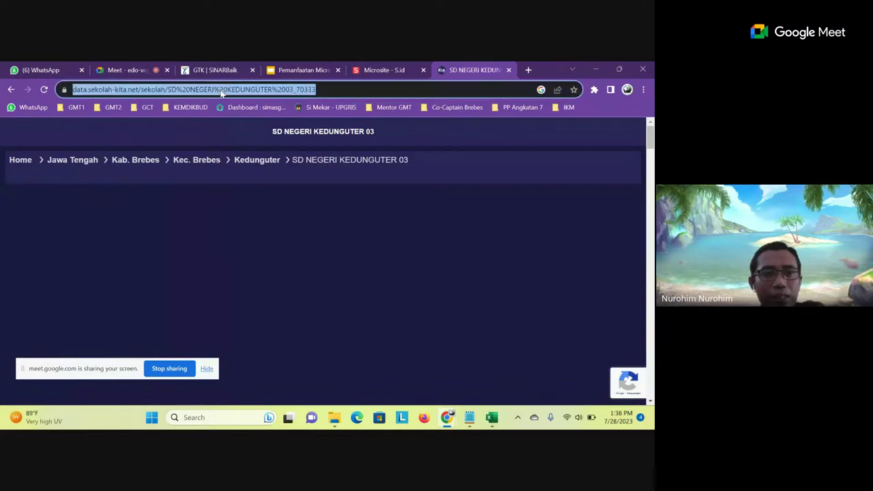
right_click(221, 90)
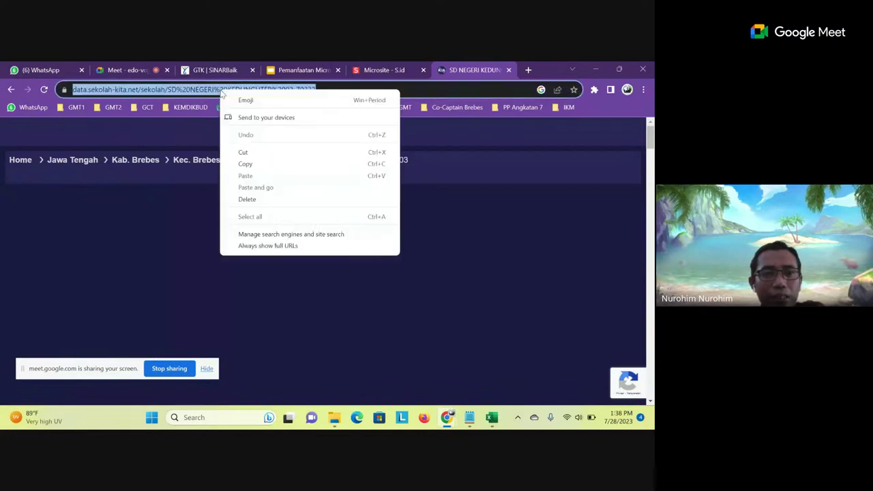
left_click(244, 165)
left_click(383, 70)
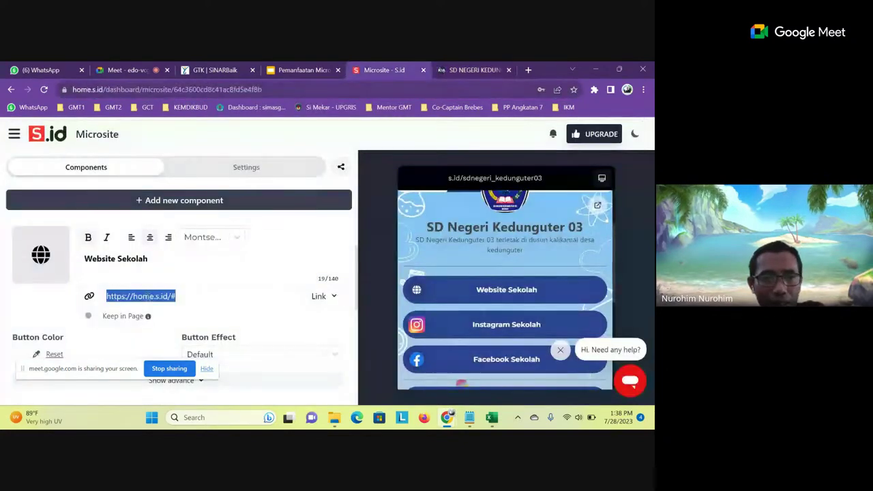
left_click_drag(186, 295, 104, 295)
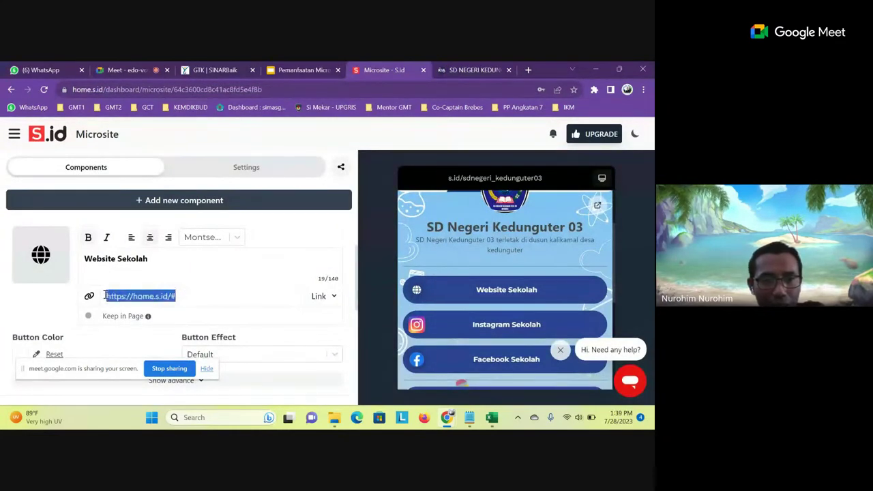
key("BackSpace")
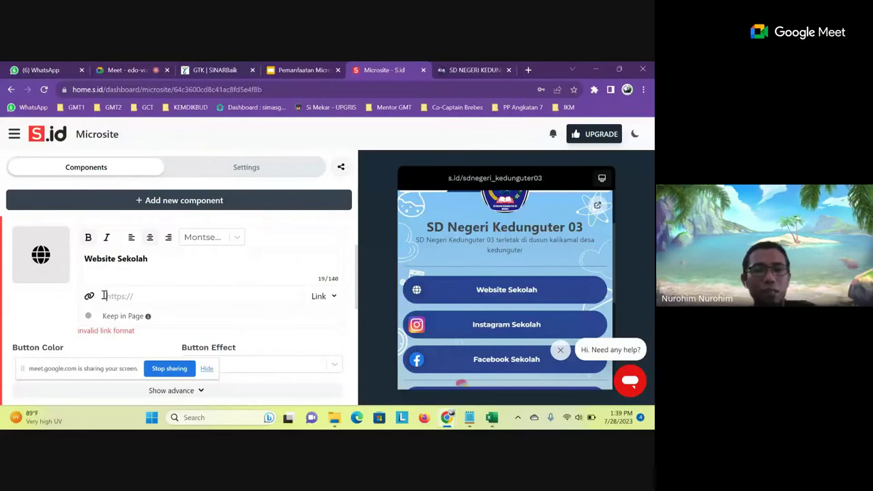
key("ctrl+v")
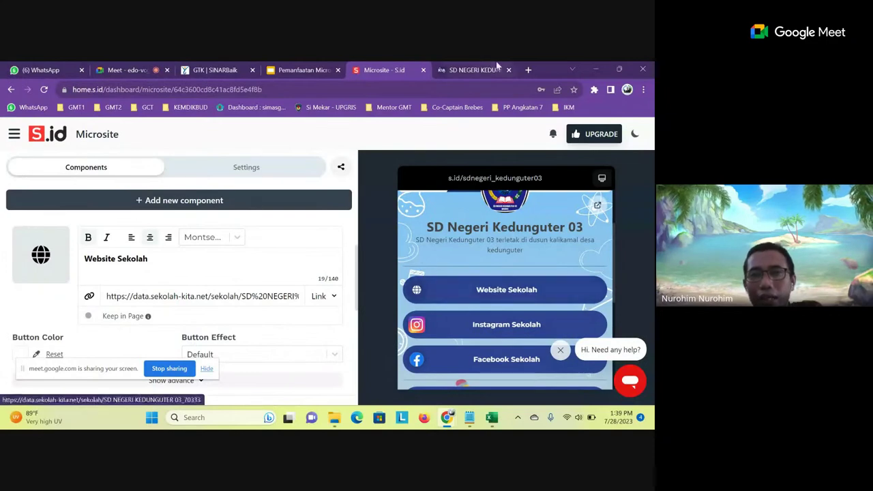
Set the Website Sekolah link's button effect to Shake and try the button in the microsite preview.
scroll(316, 251, "down", 1)
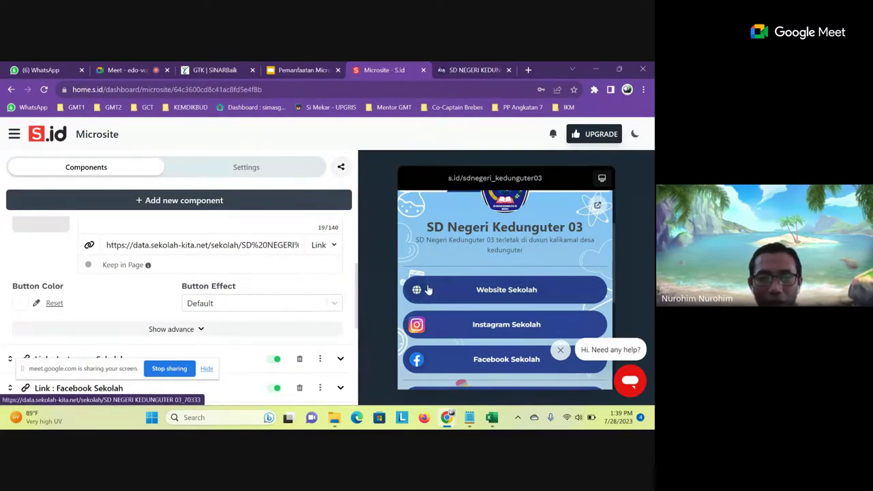
left_click(313, 304)
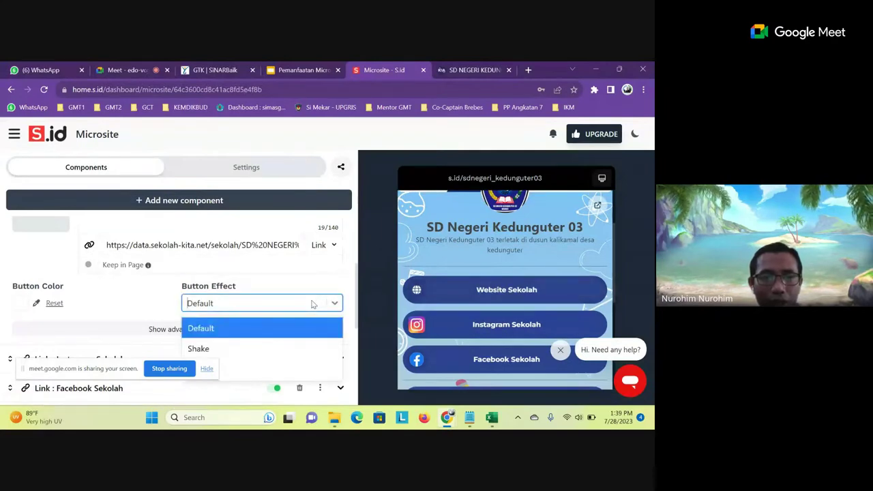
scroll(313, 305, "down", 2)
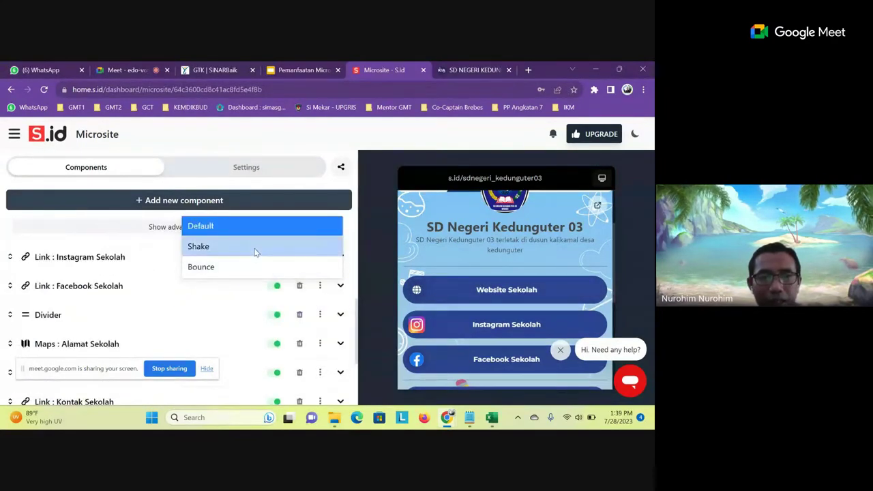
left_click(255, 248)
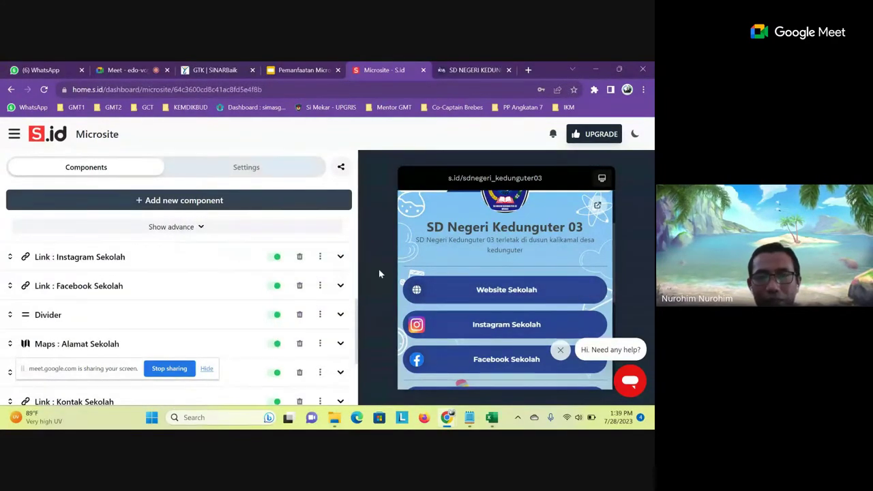
left_click(466, 292)
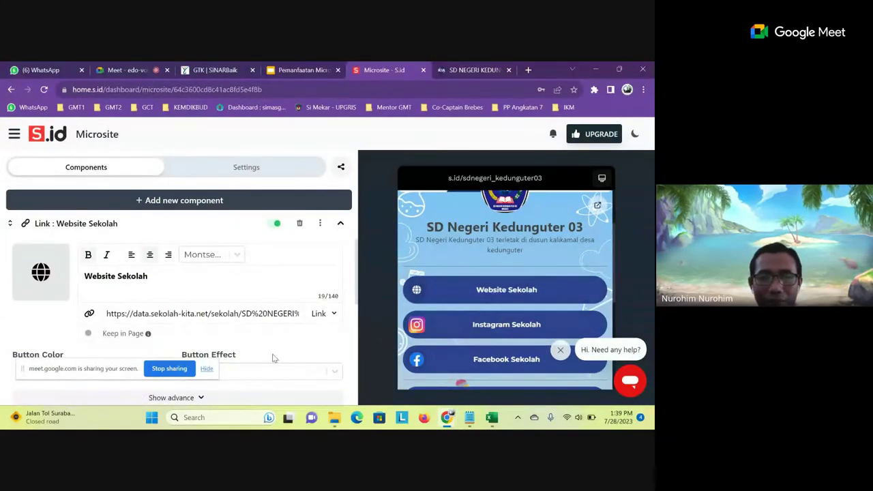
Try the Bounce button effect on the Website Sekolah link, and set the effect back to Shake.
scroll(271, 353, "down", 1)
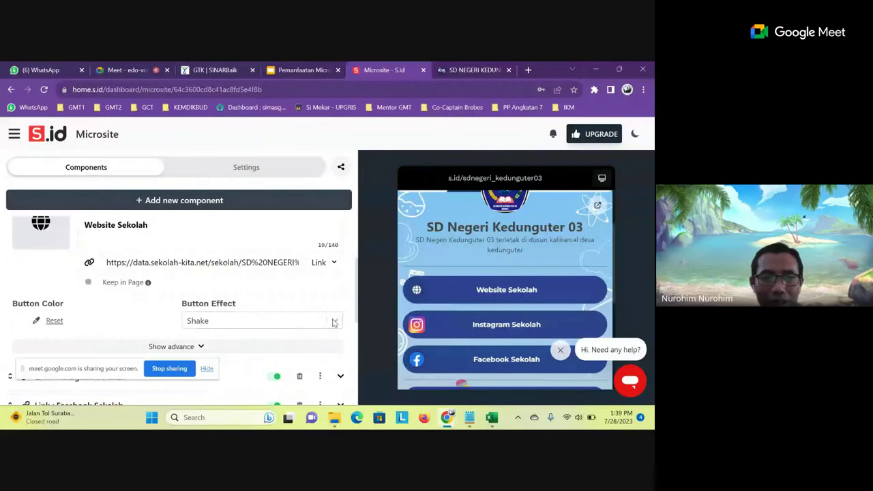
left_click(295, 323)
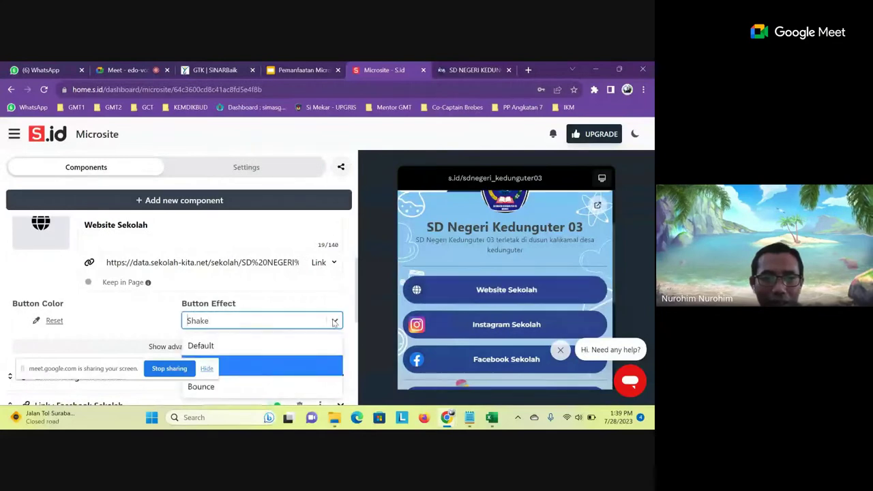
left_click(256, 385)
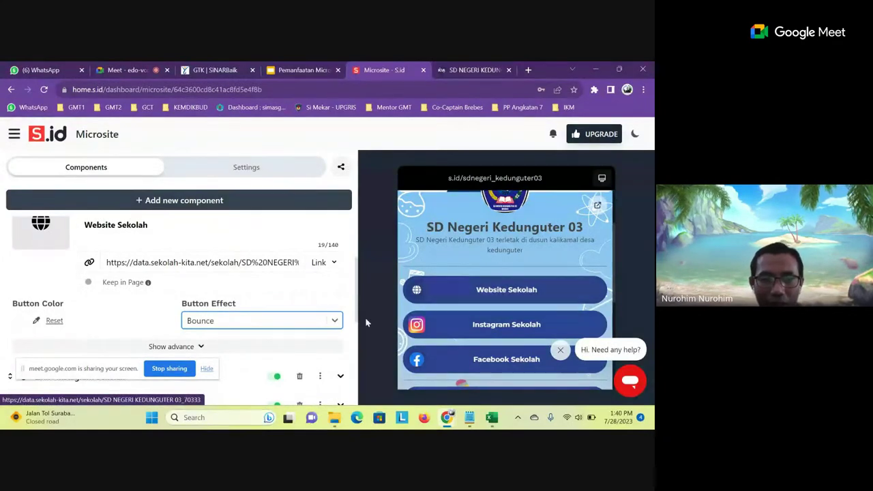
left_click(327, 322)
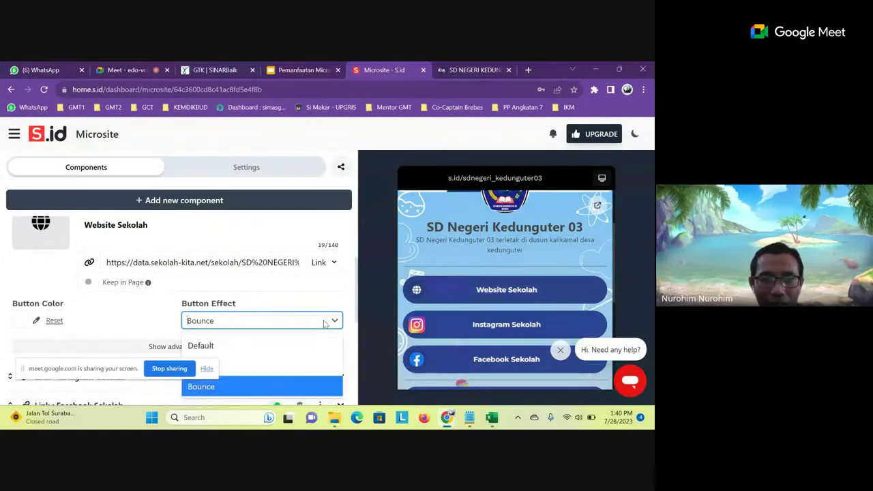
left_click(295, 368)
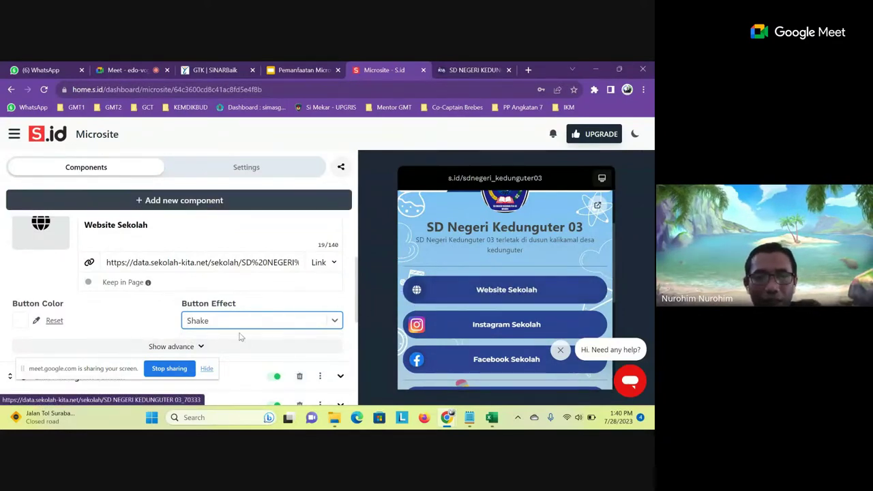
Replace the Website Sekolah link's icon with the uploaded image "WhatsApp Image 2023-07-28 at 12.48.55" from the Downloads folder.
scroll(259, 311, "up", 2)
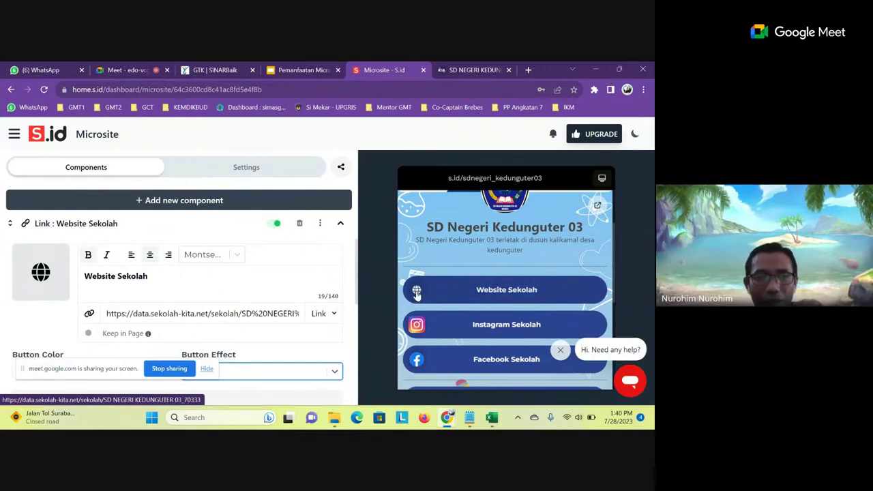
mouse_move(45, 272)
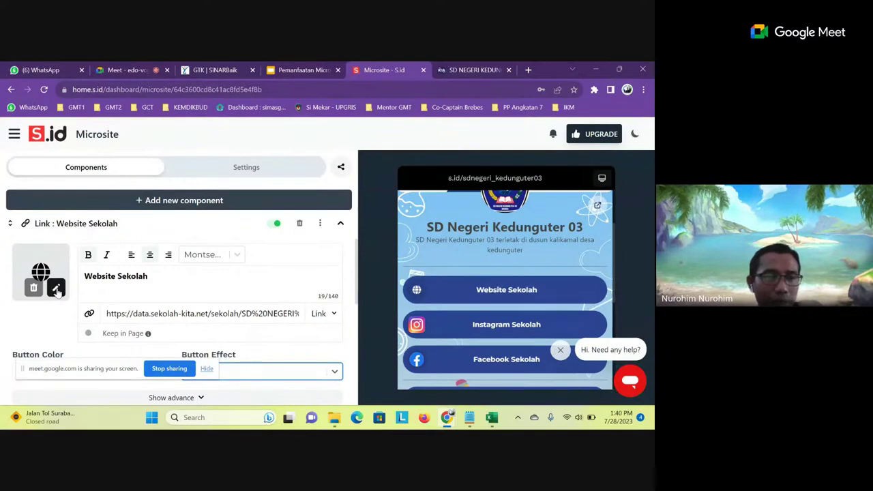
left_click(57, 289)
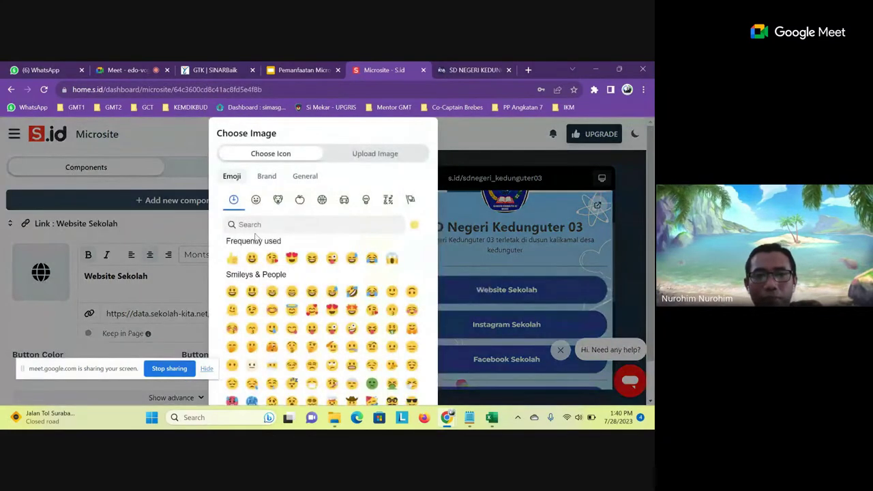
left_click(386, 154)
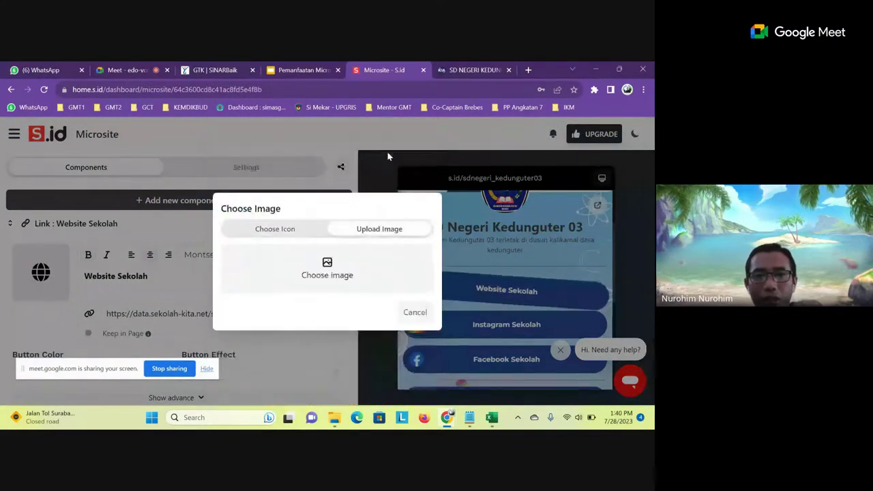
left_click(328, 267)
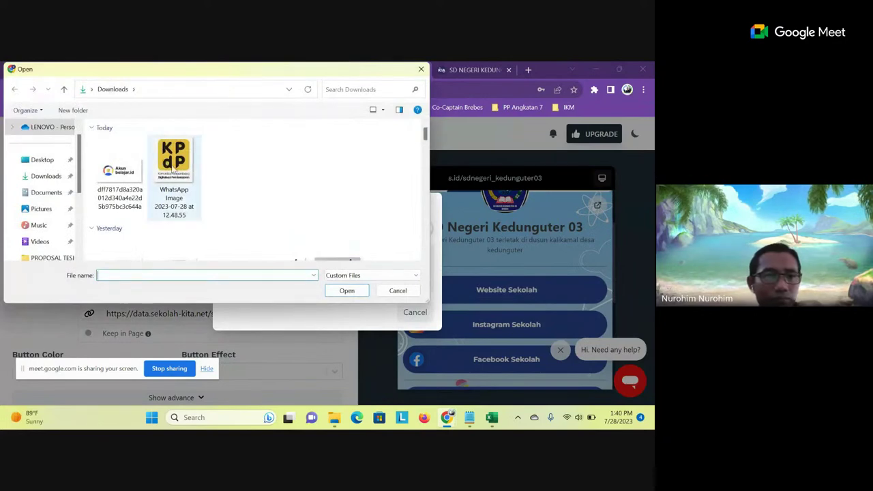
scroll(246, 197, "down", 6)
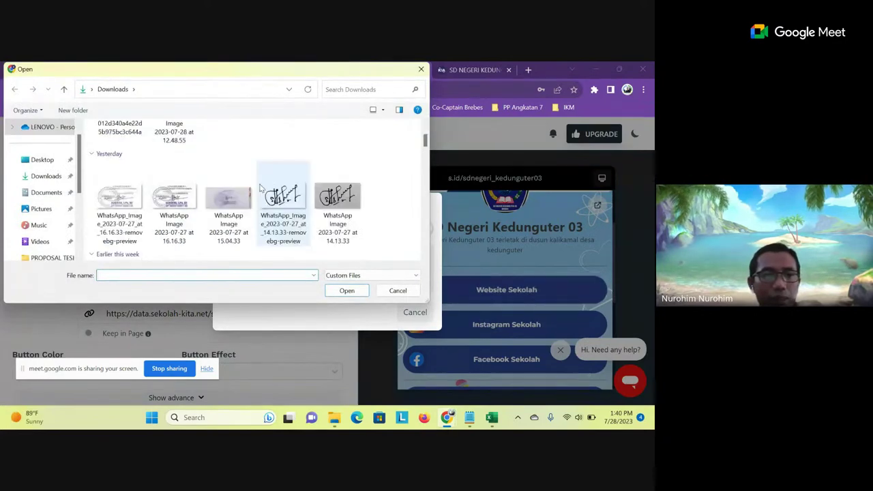
scroll(260, 188, "down", 3)
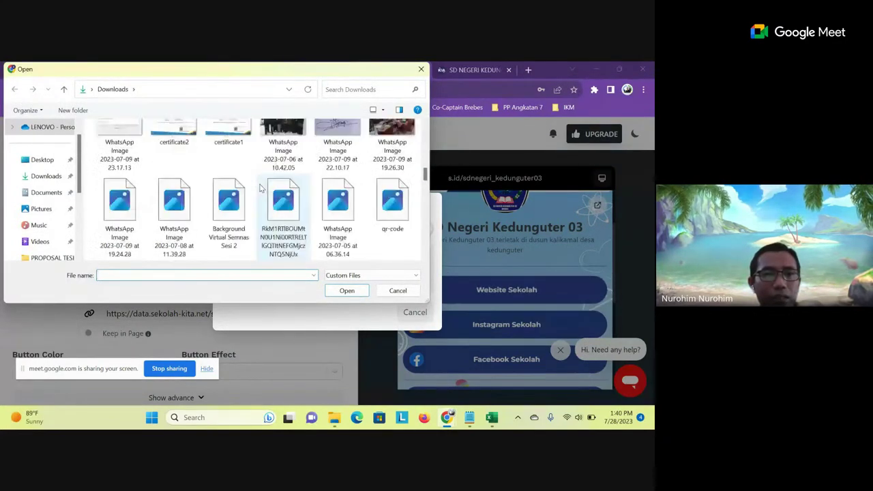
scroll(259, 188, "up", 10)
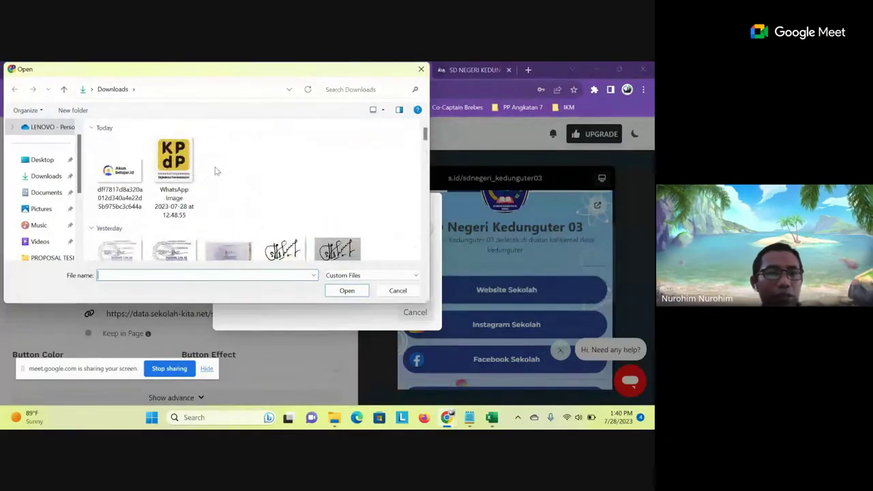
left_click(179, 164)
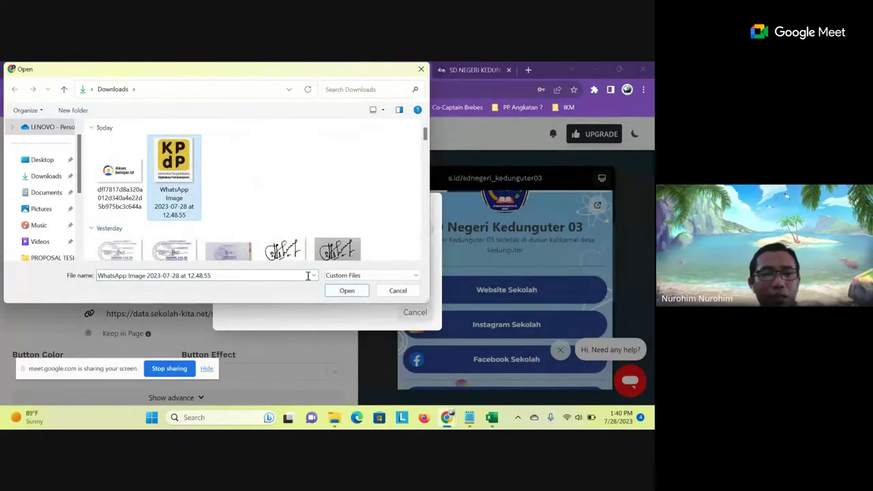
left_click(347, 291)
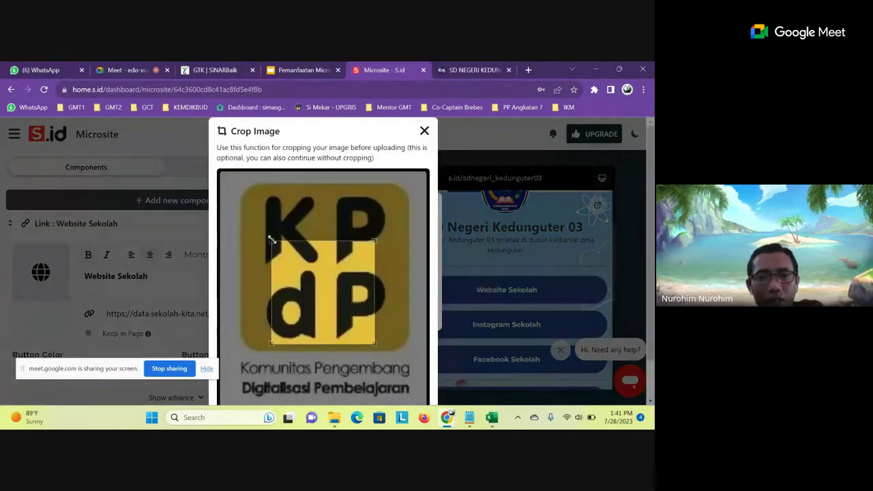
Crop the uploaded image to the yellow KPdP logo square, leaving out the caption text below it, and apply the crop.
left_click_drag(271, 240, 220, 188)
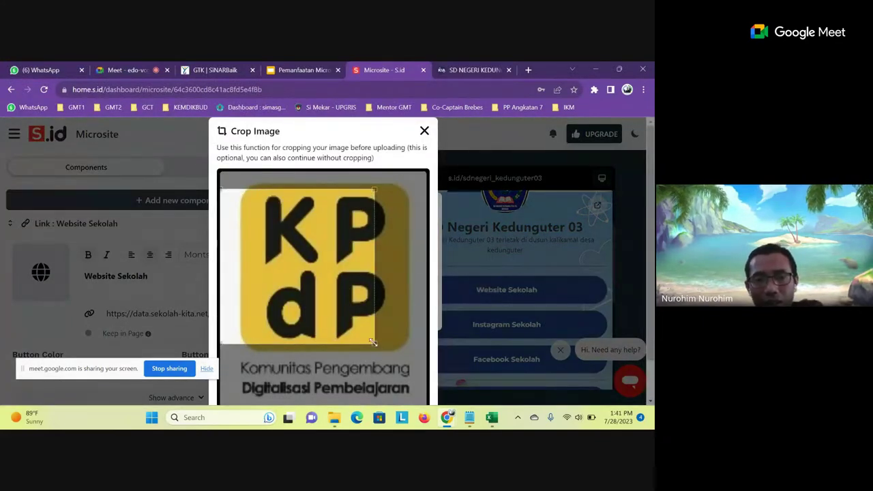
left_click_drag(373, 342, 427, 397)
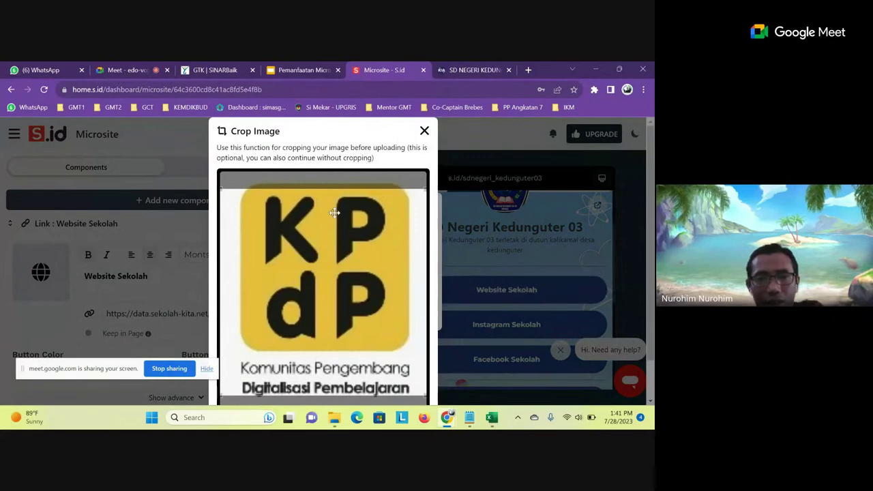
left_click_drag(335, 212, 318, 185)
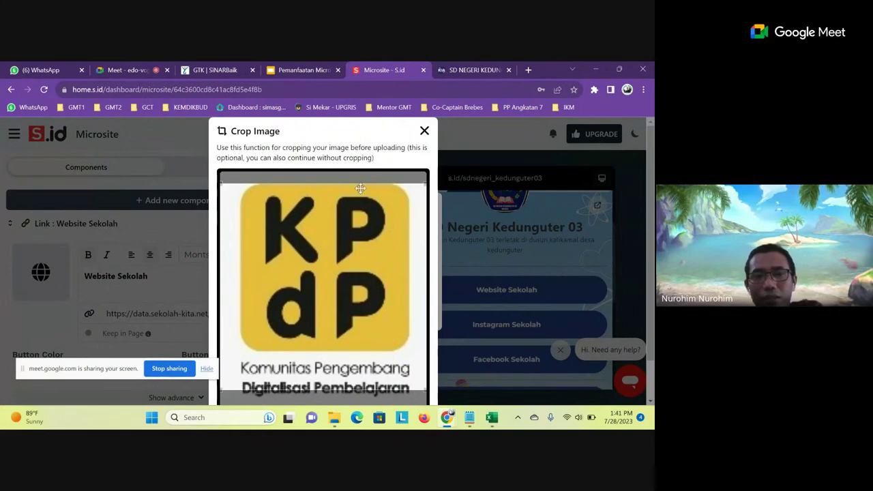
left_click_drag(361, 189, 360, 176)
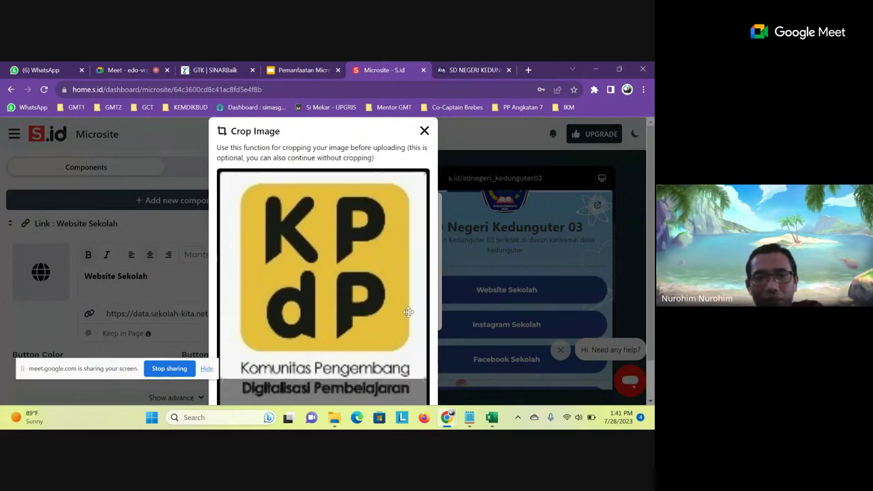
left_click_drag(423, 379, 418, 363)
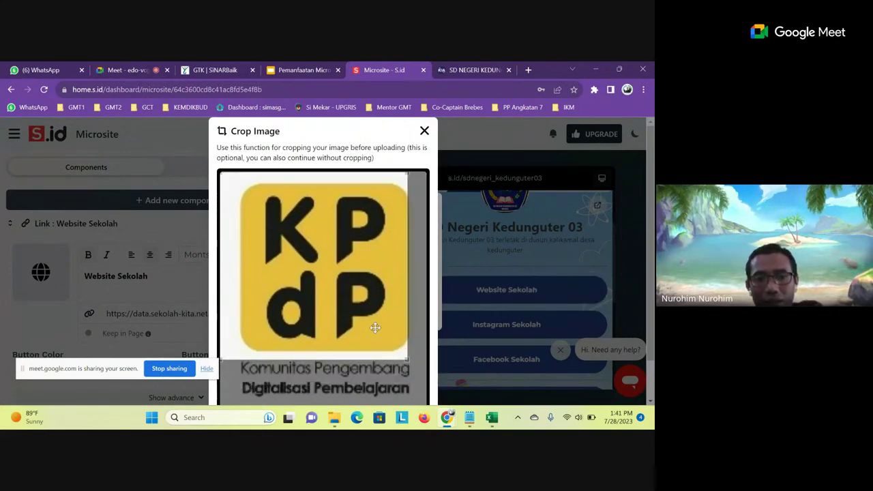
left_click_drag(361, 312, 361, 318)
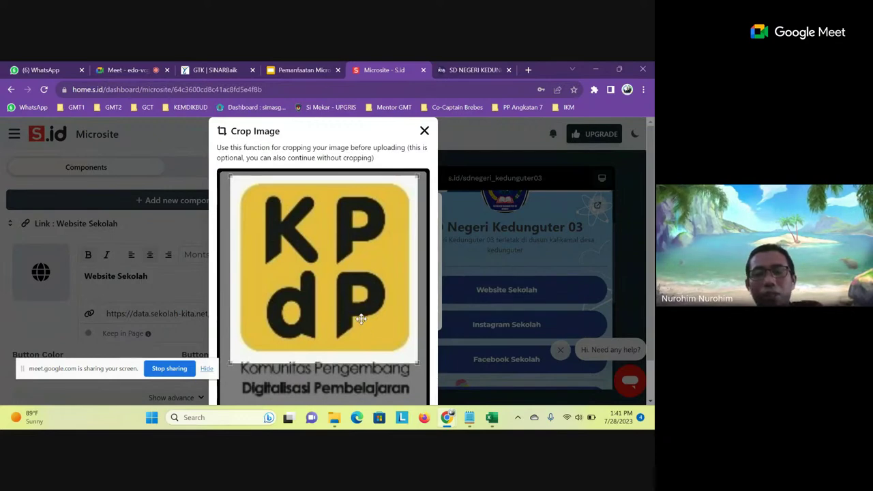
scroll(413, 345, "down", 1)
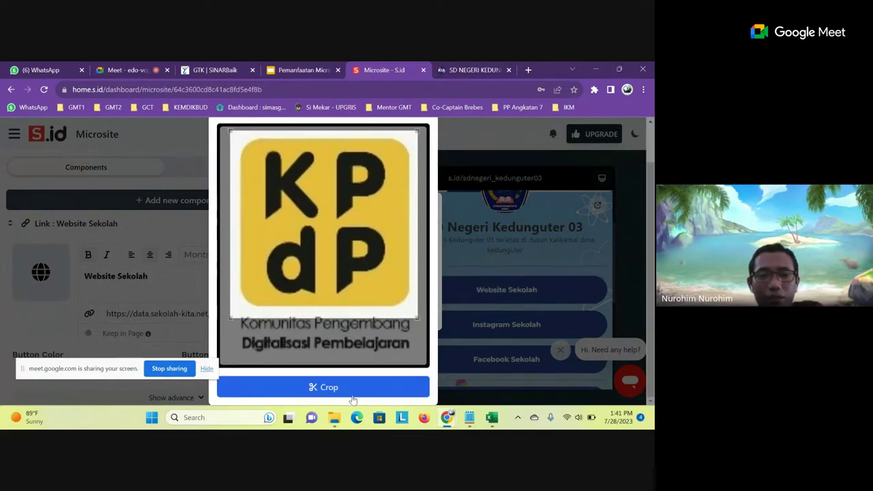
left_click(333, 388)
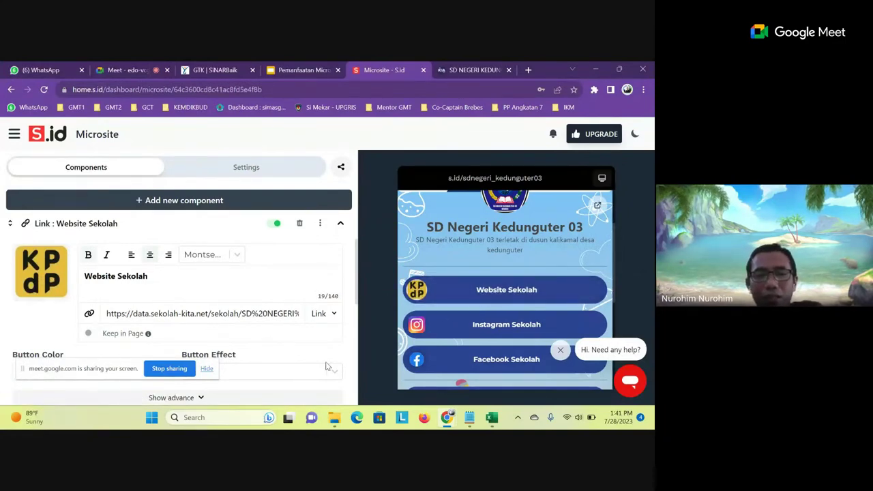
Look over the remaining buttons in the microsite preview and the component types available for adding.
scroll(467, 333, "down", 1)
scroll(467, 331, "down", 2)
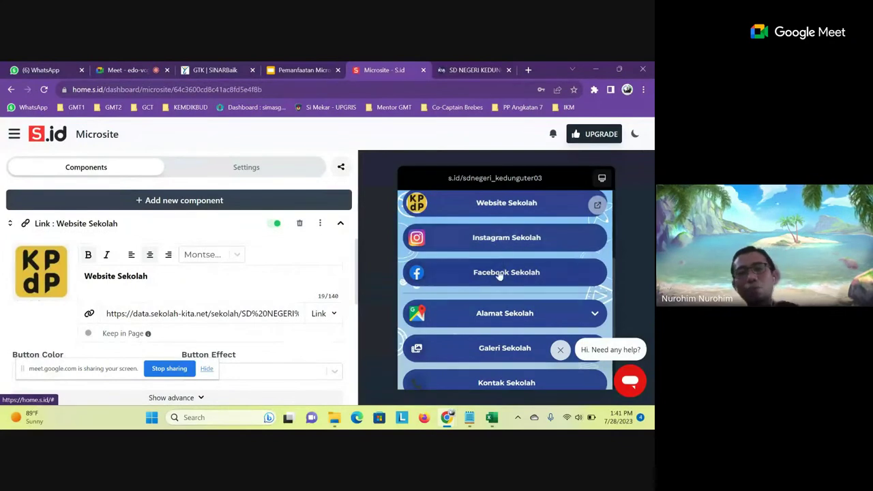
left_click(210, 204)
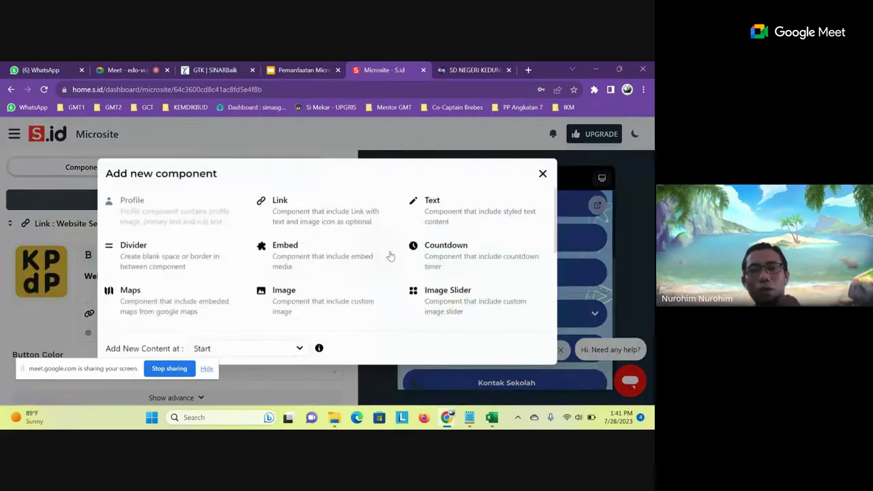
left_click(543, 175)
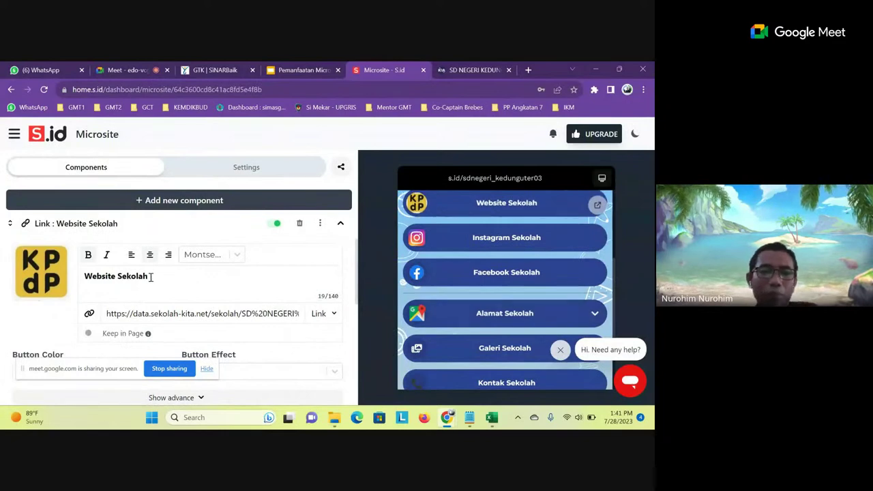
scroll(192, 278, "down", 3)
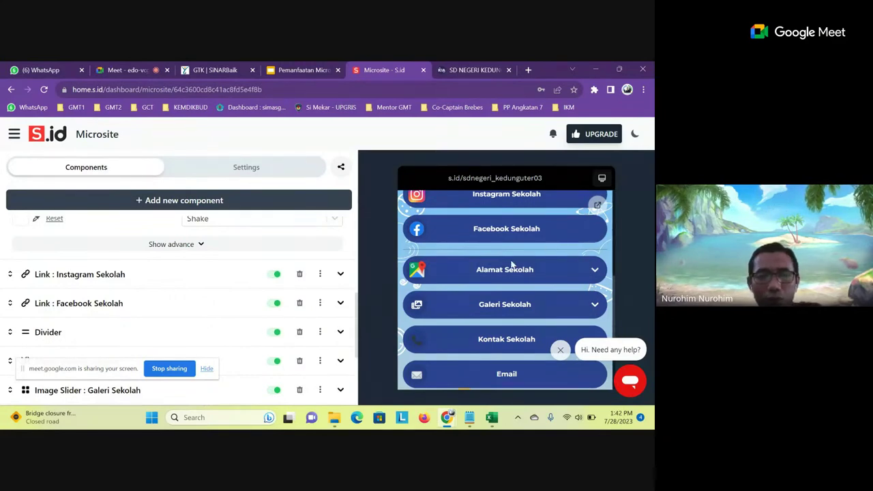
left_click(145, 201)
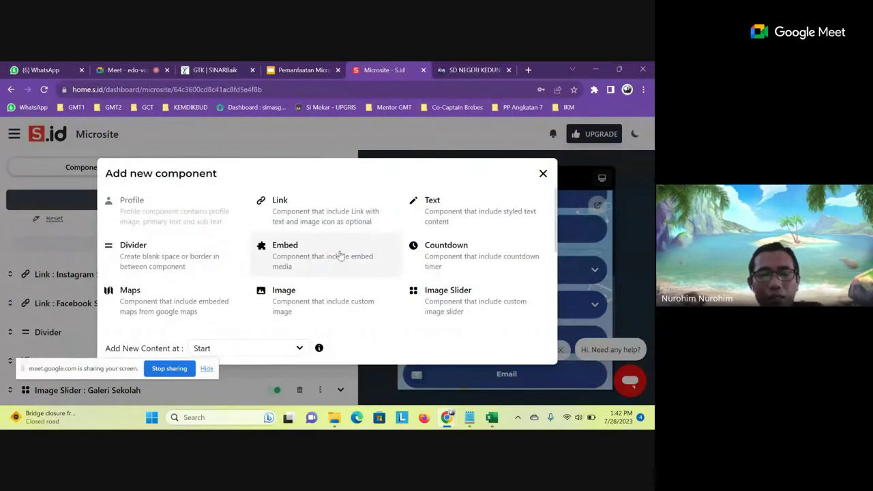
left_click(544, 174)
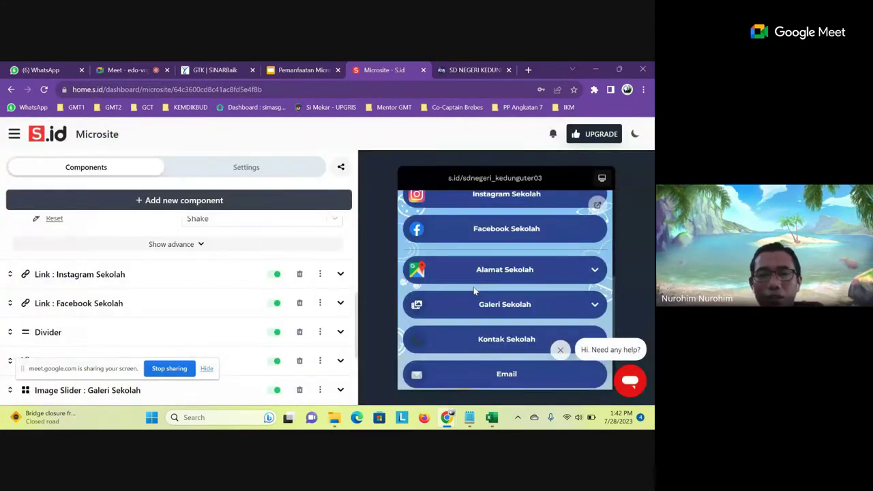
Expand the Alamat Sekolah maps component and examine its map, address and spoiler label settings.
scroll(119, 324, "down", 3)
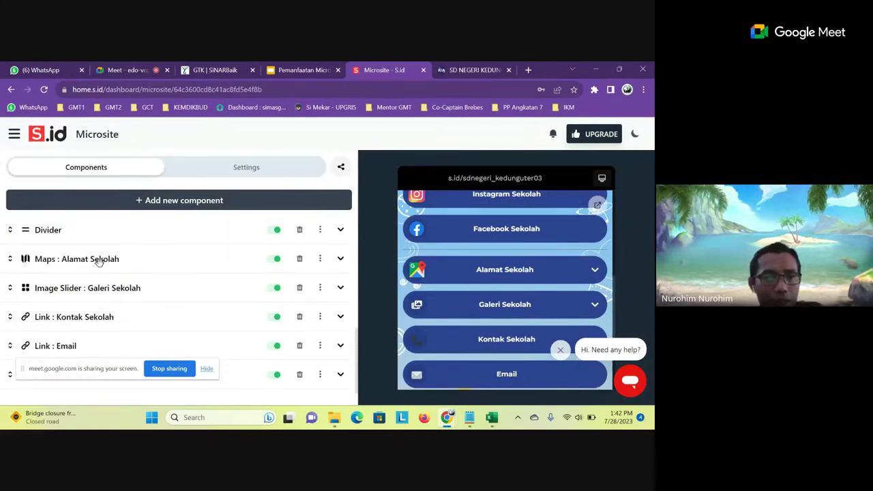
left_click(210, 259)
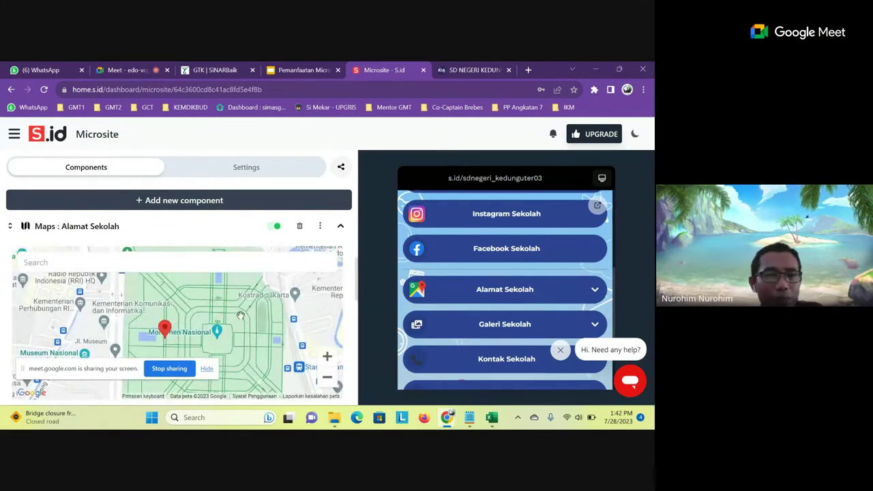
scroll(259, 358, "down", 2)
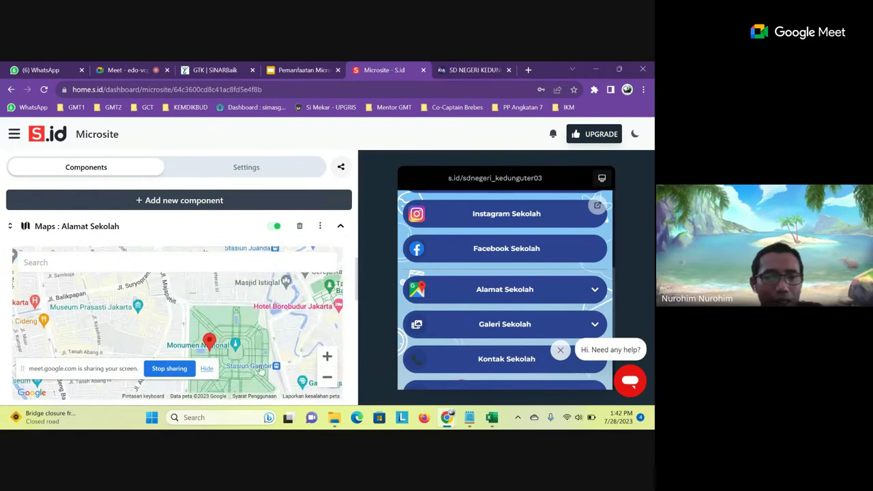
scroll(349, 297, "down", 2)
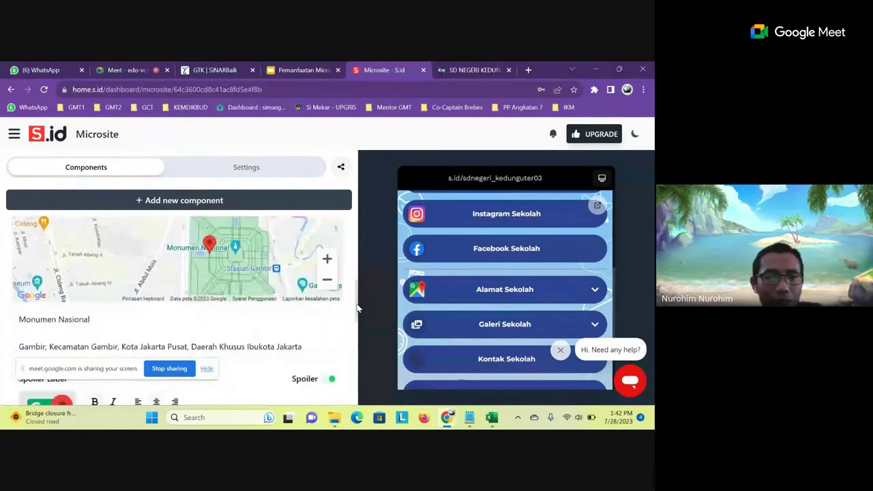
scroll(360, 297, "up", 1)
scroll(359, 300, "down", 1)
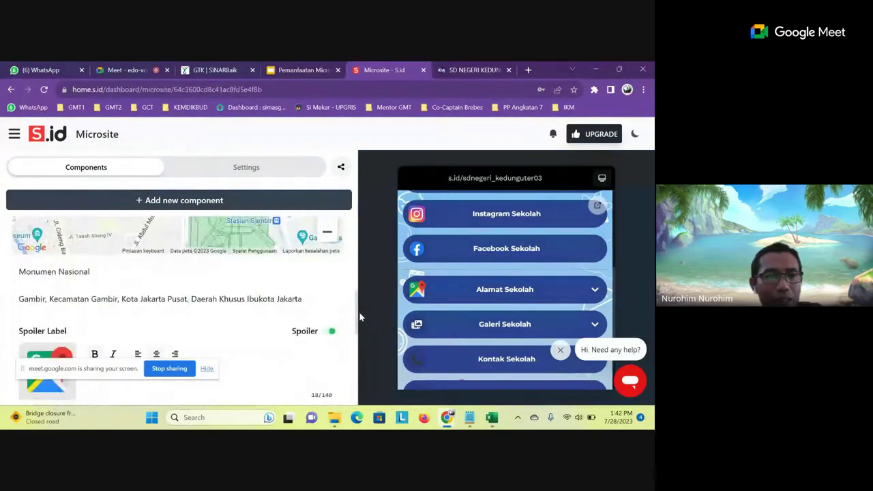
scroll(359, 310, "up", 2)
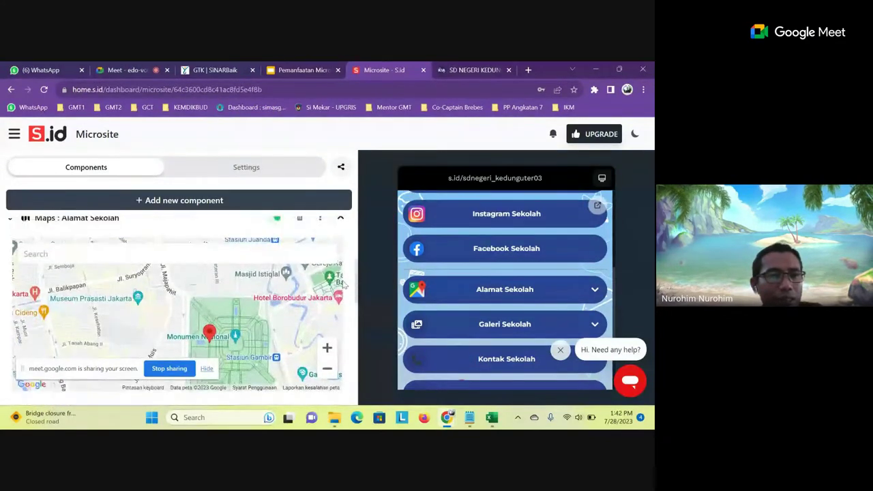
Replace the place name of the Alamat Sekolah maps component with "SDN Kedunguter 03".
scroll(238, 307, "down", 1)
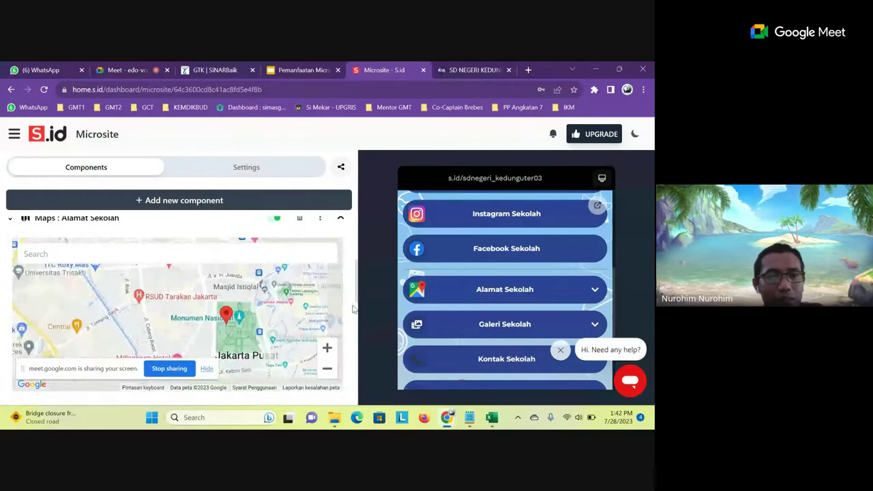
left_click_drag(360, 292, 356, 315)
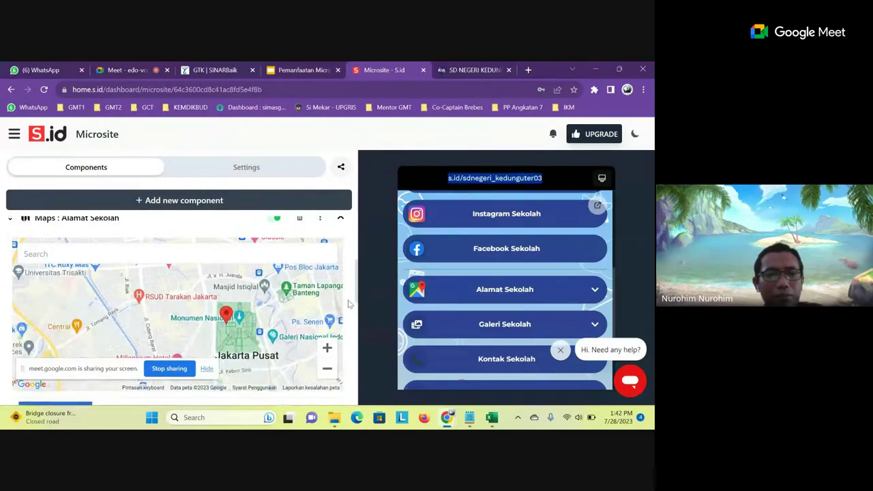
scroll(350, 307, "down", 1)
left_click(131, 313)
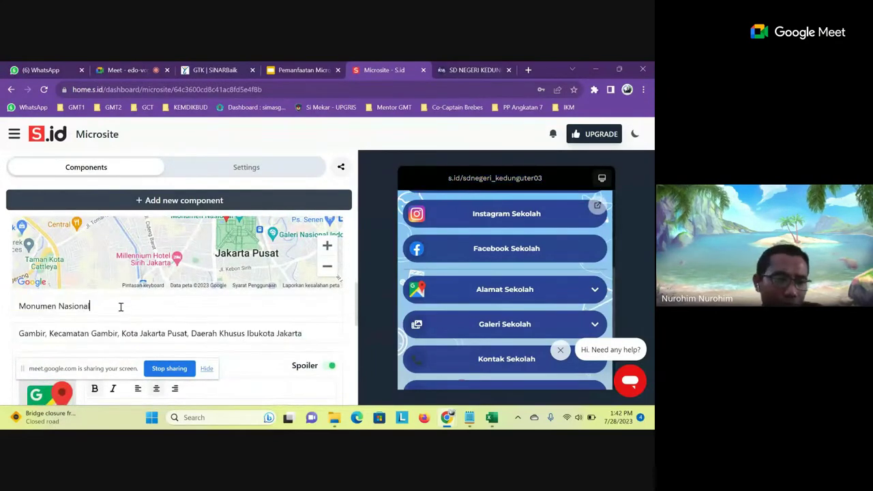
left_click_drag(120, 307, 2, 319)
type("S")
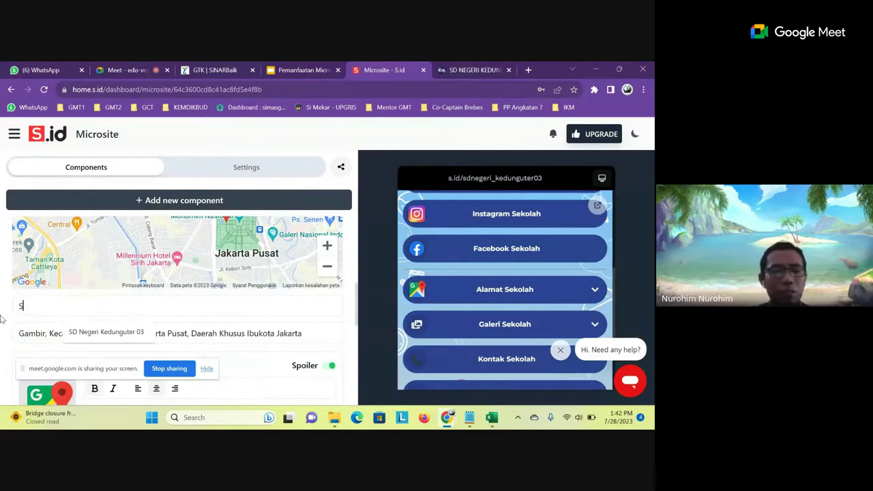
type("DN Ked")
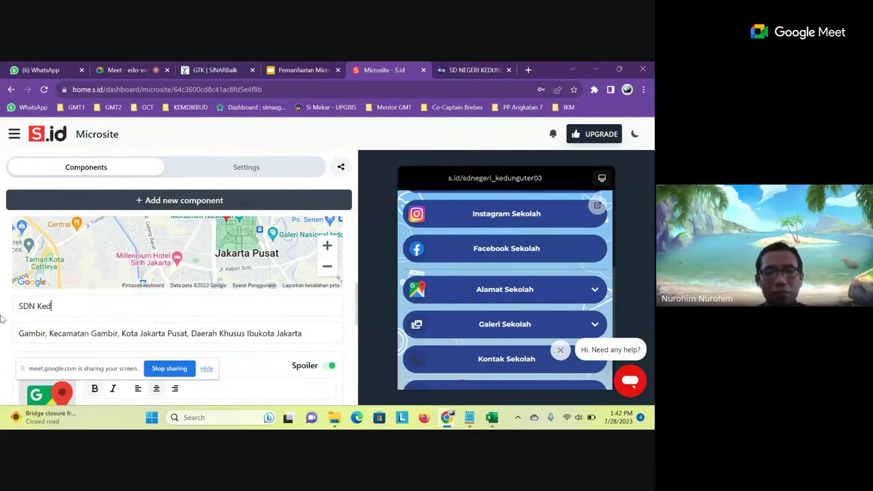
type("unguter")
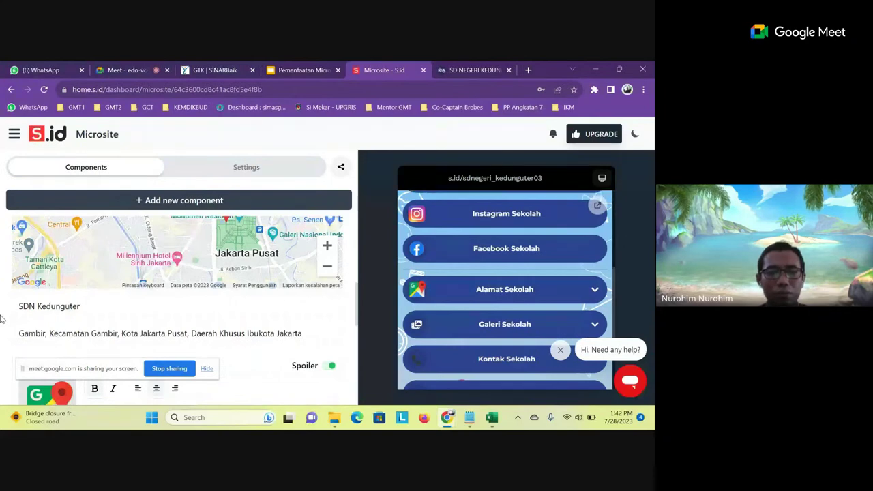
type(" 03")
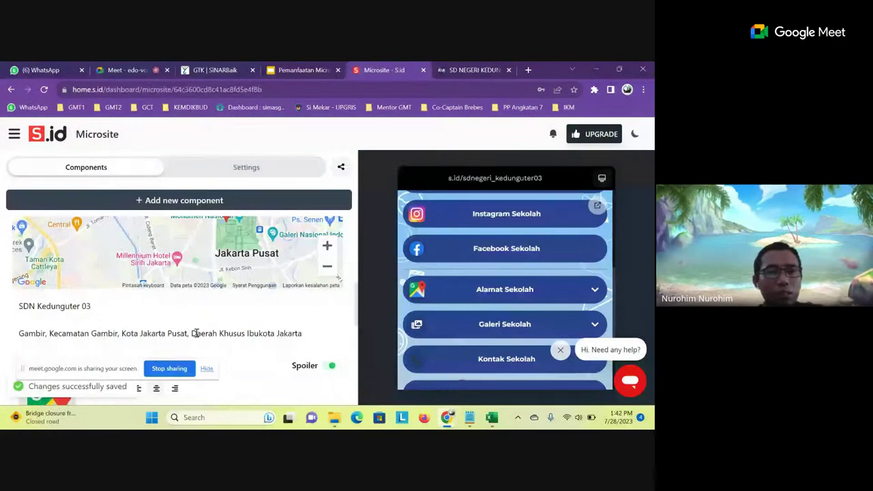
Search the component's map for "SDN Kedunguter 03" and set the location to the matching school in Kabupaten Brebes.
scroll(253, 310, "up", 1)
scroll(252, 311, "up", 3)
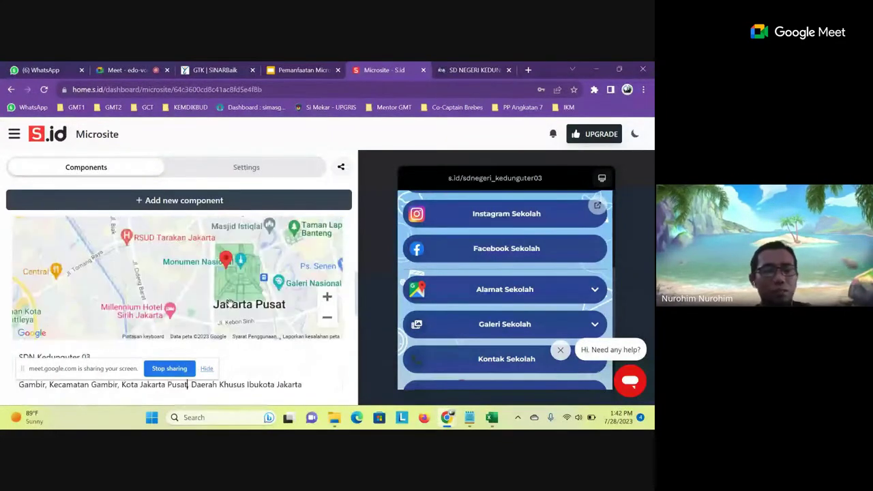
left_click(136, 255)
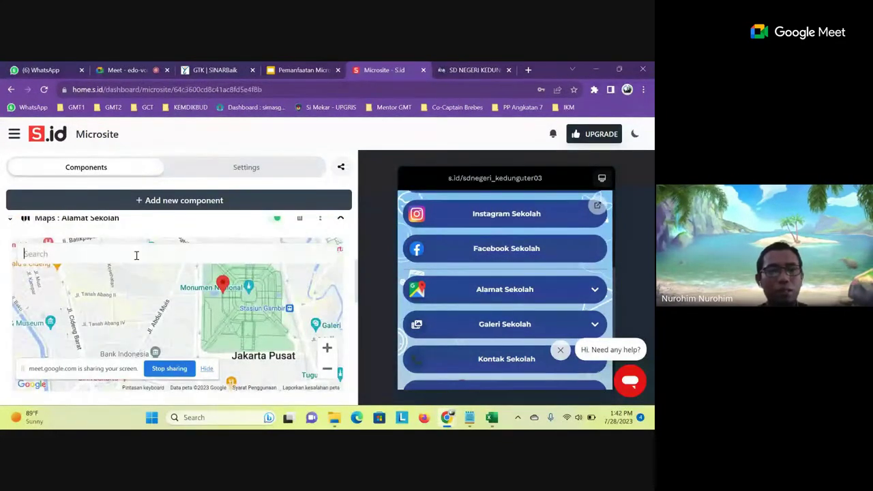
type("SDN Kedungute")
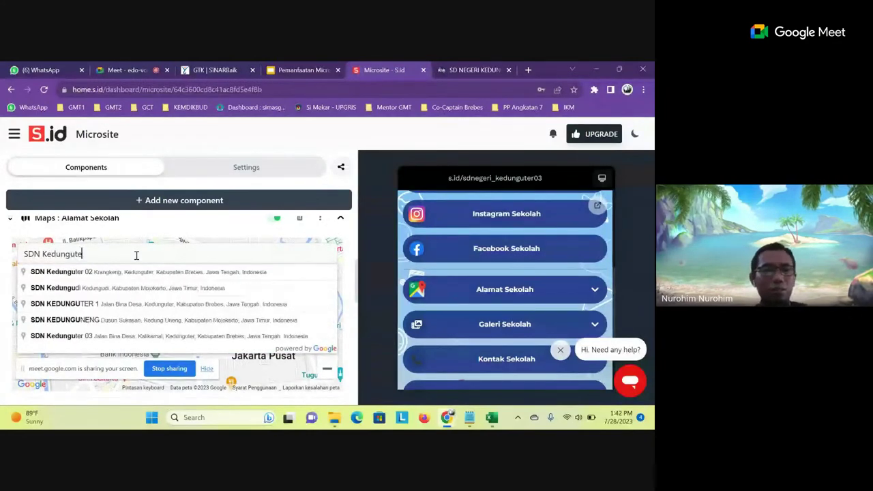
type("r 03")
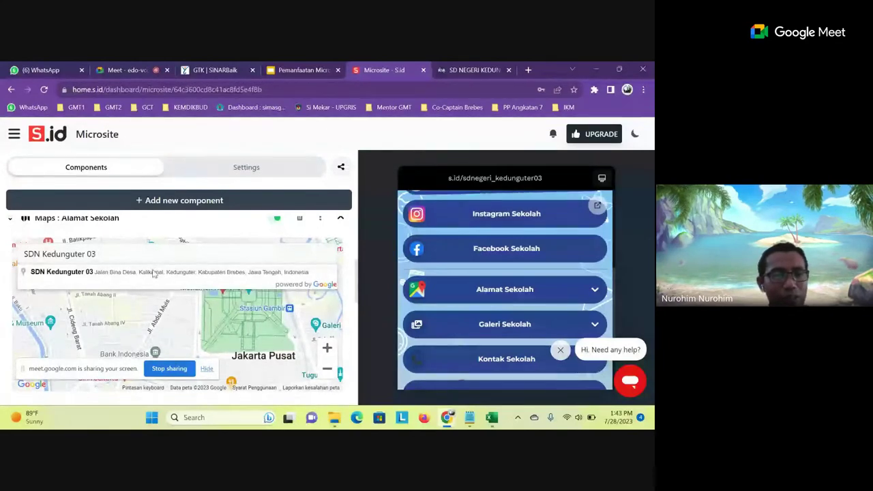
left_click(152, 272)
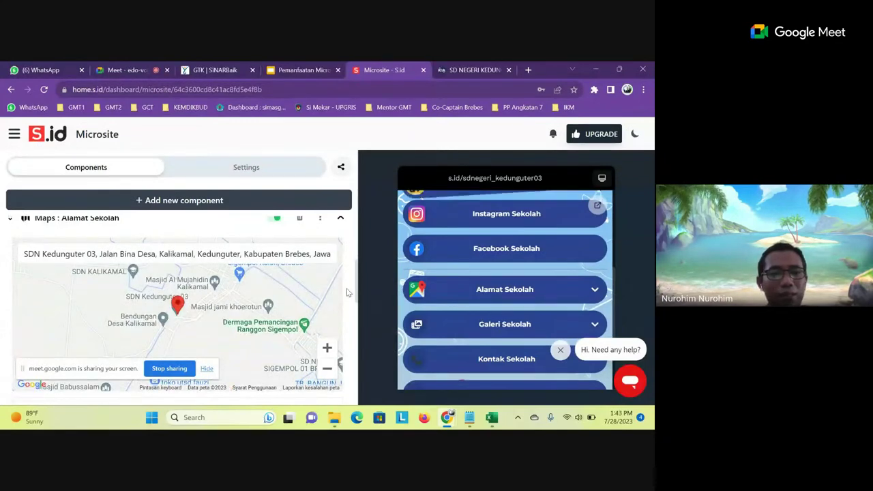
scroll(346, 292, "down", 2)
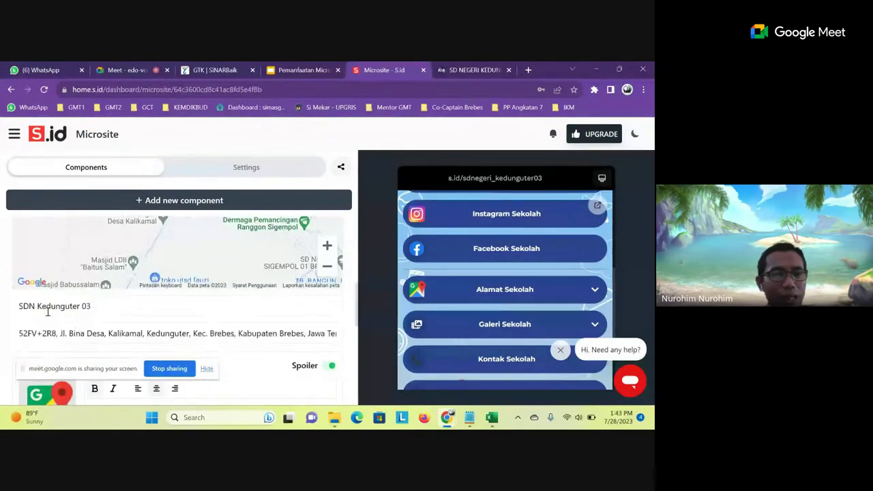
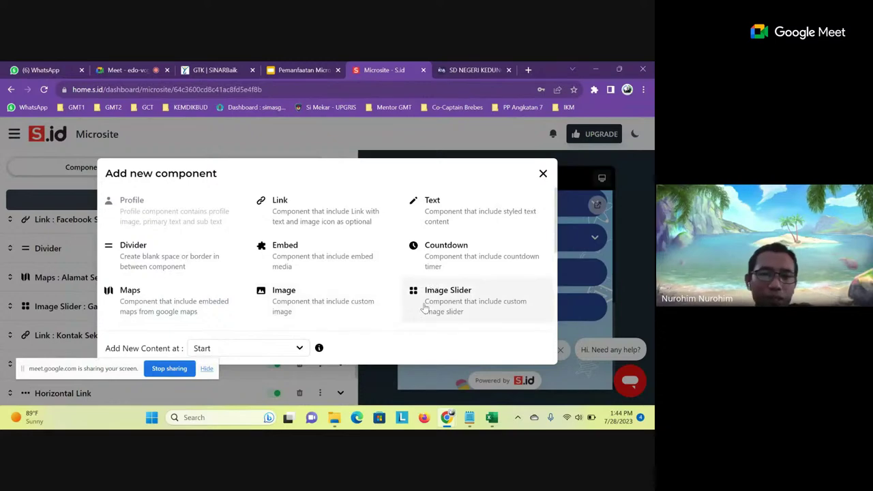
Leave the component picker and examine the slides, image style and spoiler settings of the Galeri Sekolah image slider.
left_click(543, 174)
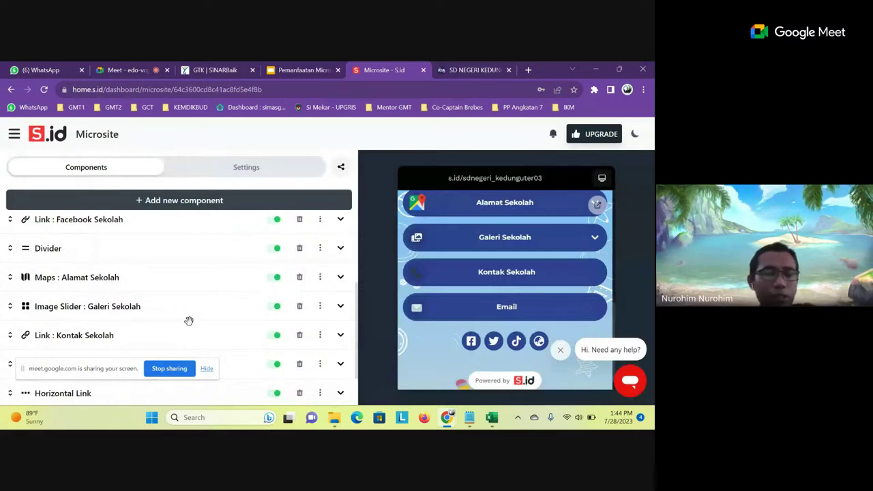
left_click(135, 307)
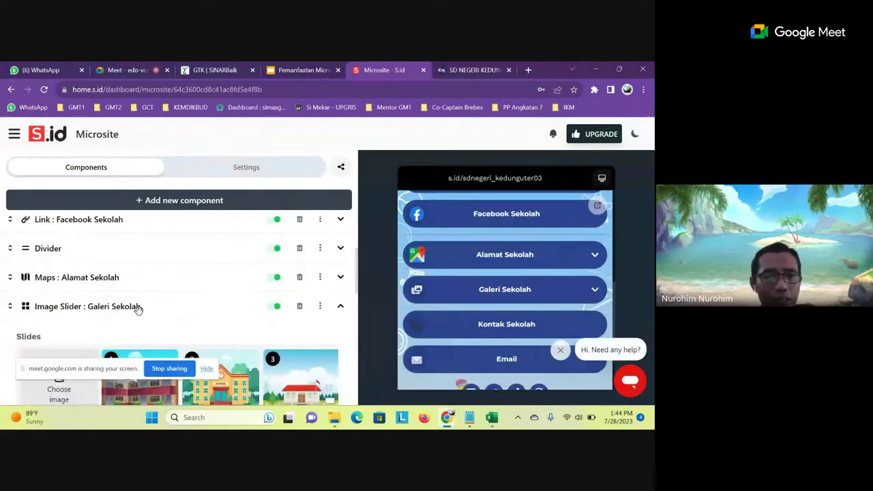
scroll(137, 308, "down", 2)
scroll(198, 358, "up", 1)
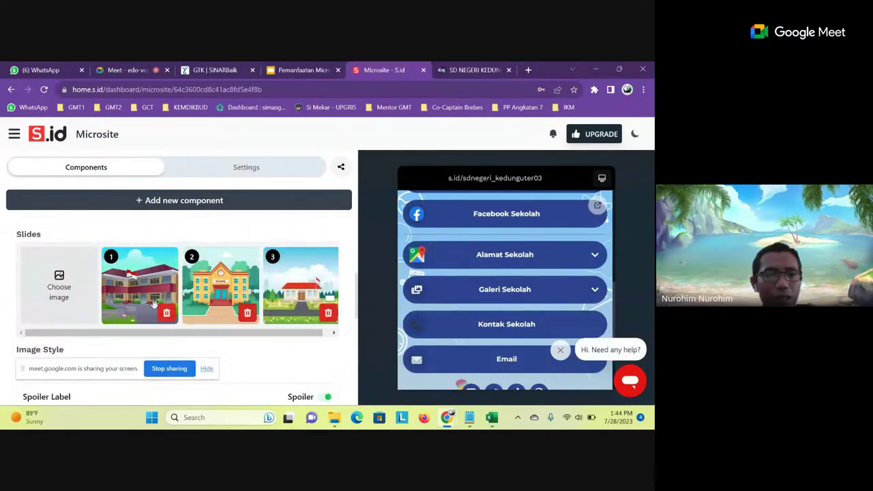
scroll(276, 286, "down", 1)
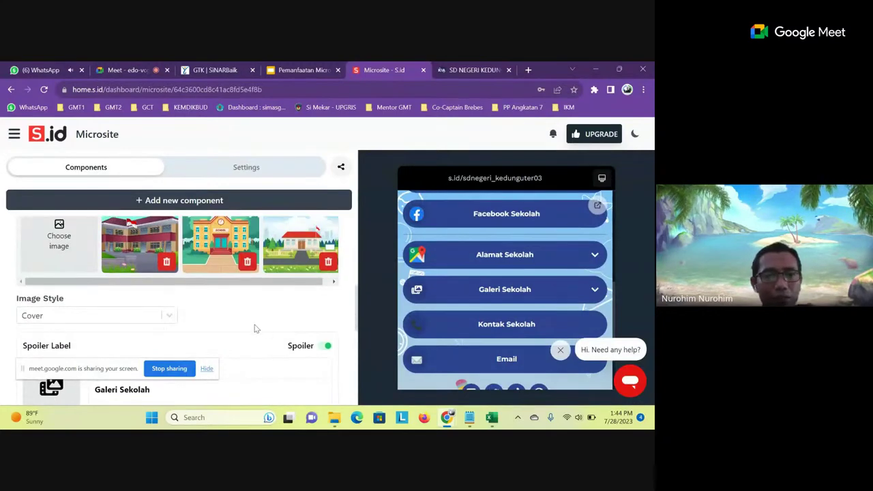
scroll(225, 313, "up", 2)
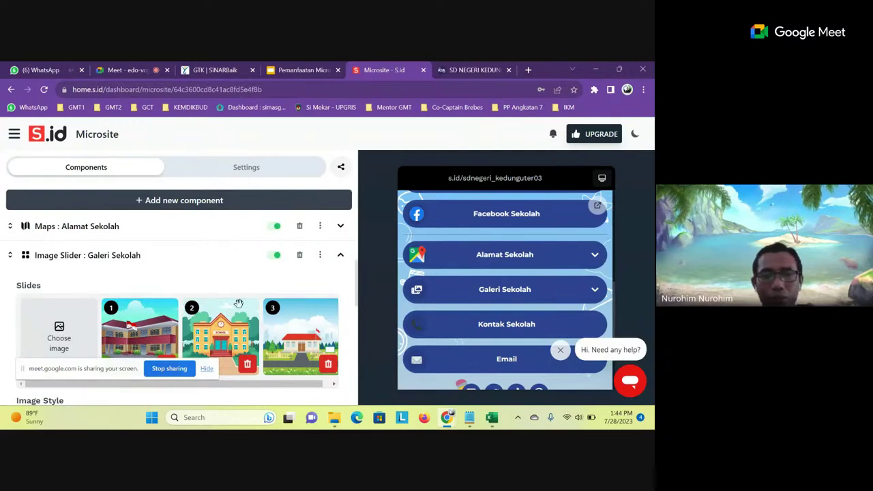
scroll(204, 307, "down", 1)
scroll(133, 305, "up", 2)
scroll(196, 294, "down", 1)
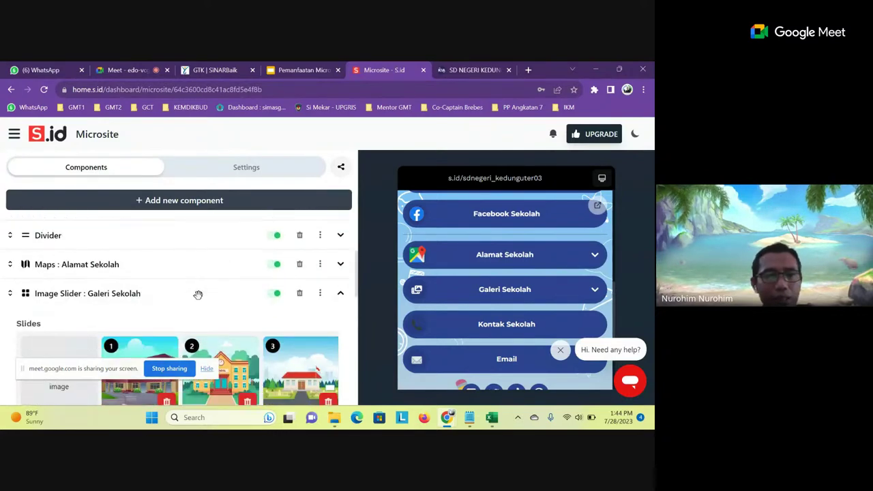
Collapse the Galeri Sekolah image slider and delete it from the microsite.
left_click(341, 257)
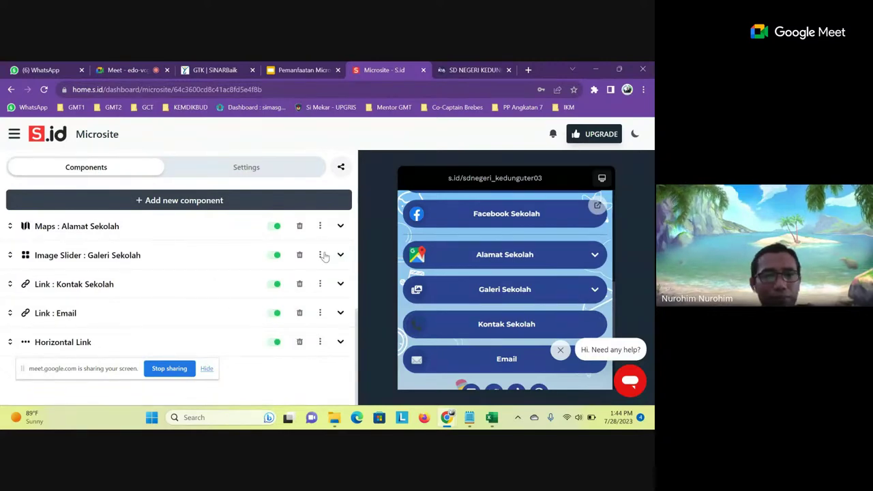
left_click(299, 255)
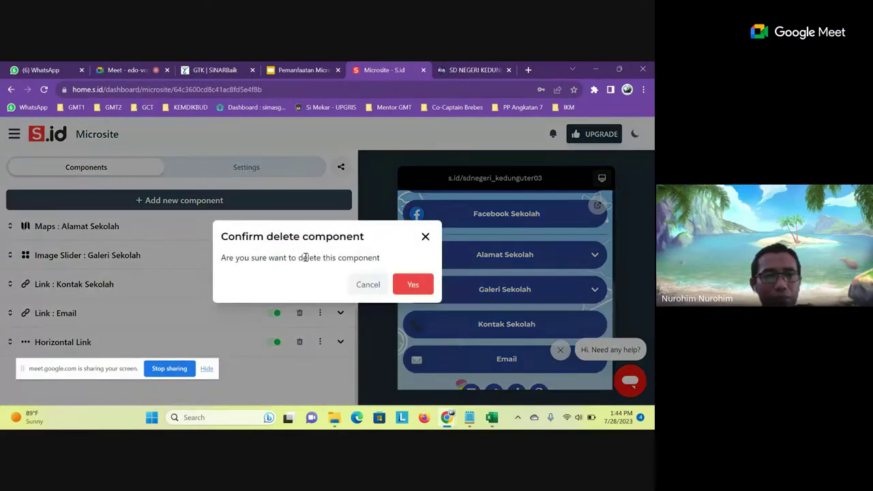
left_click(412, 284)
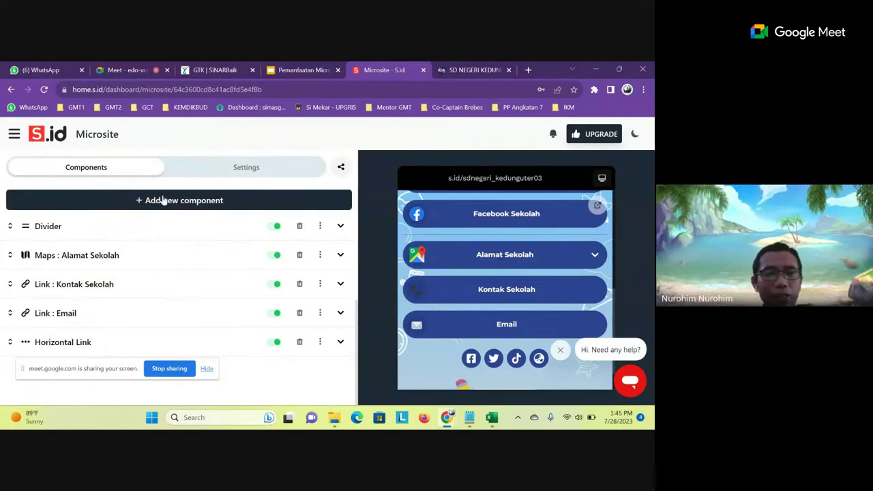
Add a new Image Slider component at the start of the microsite.
left_click(164, 199)
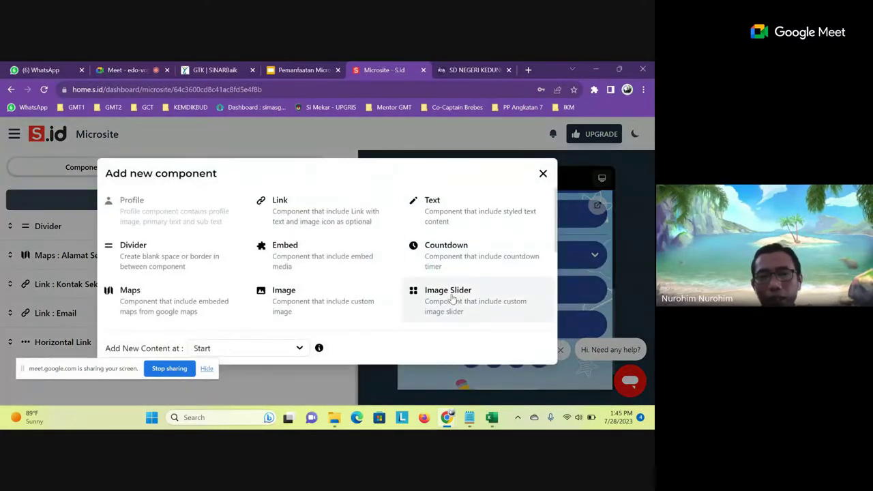
left_click(452, 296)
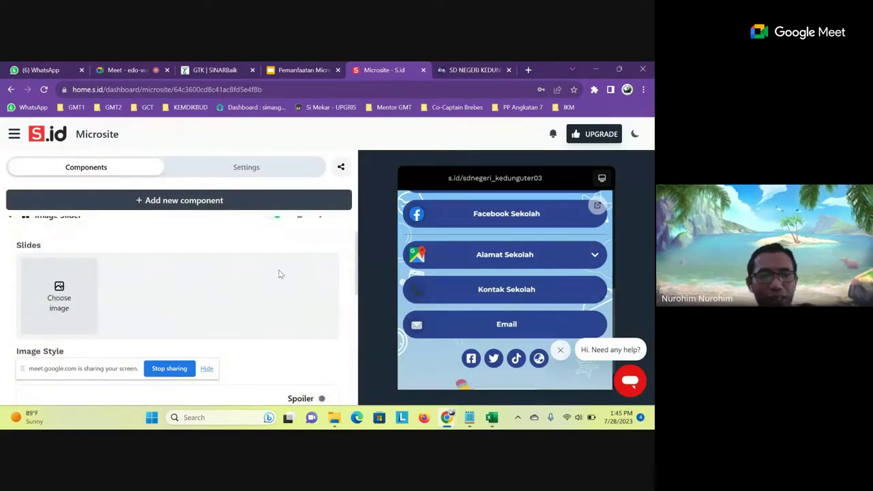
scroll(279, 273, "up", 1)
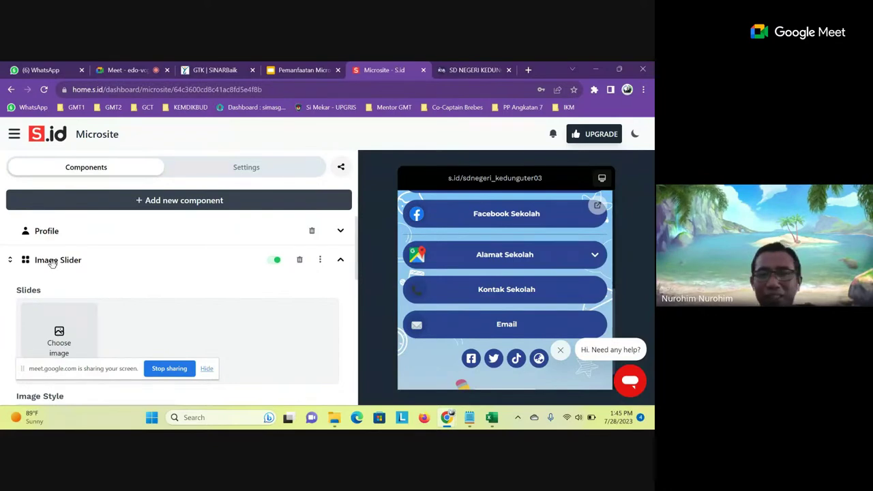
Look over the microsite preview and the new image slider's slides, image style and spoiler settings.
scroll(550, 296, "down", 2)
scroll(552, 295, "up", 5)
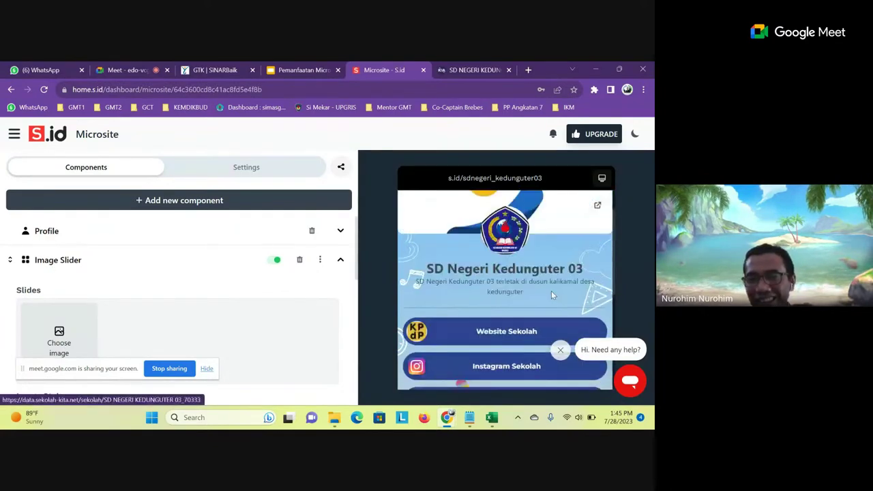
scroll(550, 287, "down", 2)
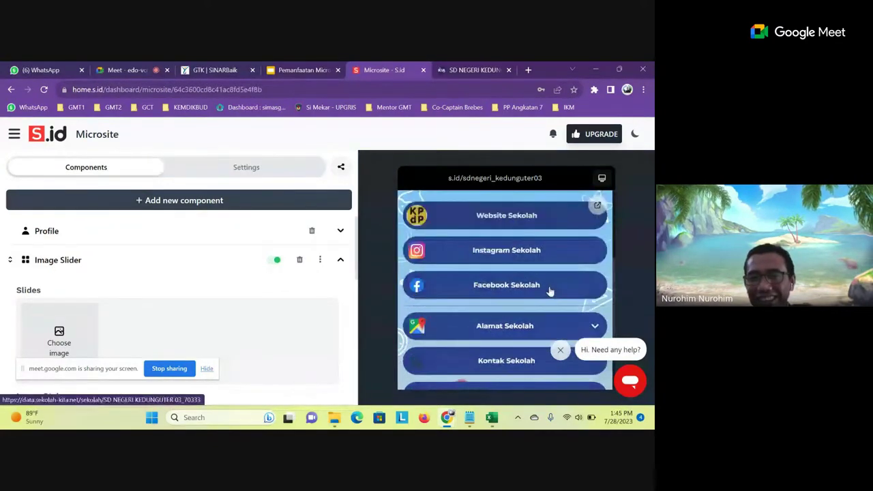
scroll(550, 291, "up", 3)
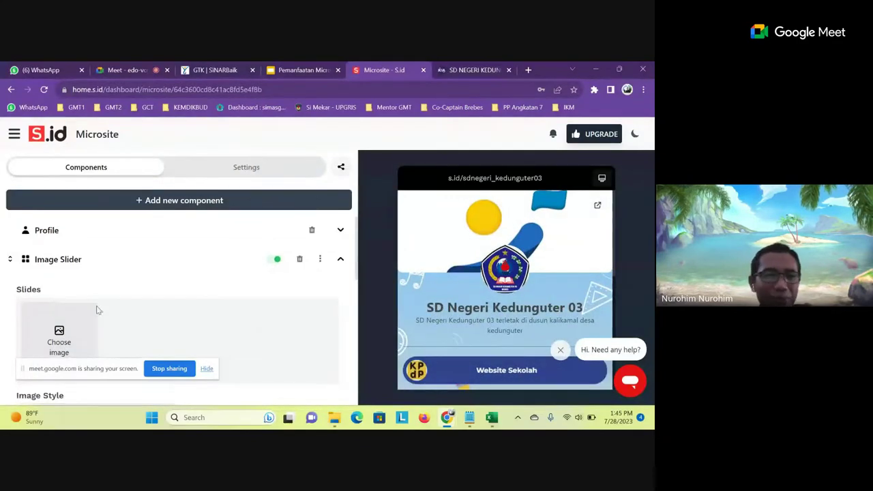
scroll(97, 310, "down", 3)
scroll(195, 287, "up", 1)
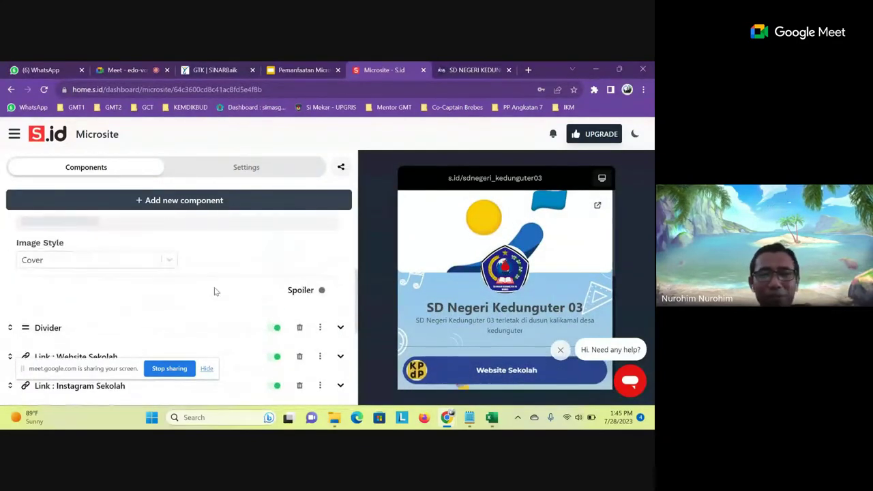
scroll(456, 270, "down", 2)
scroll(152, 295, "up", 1)
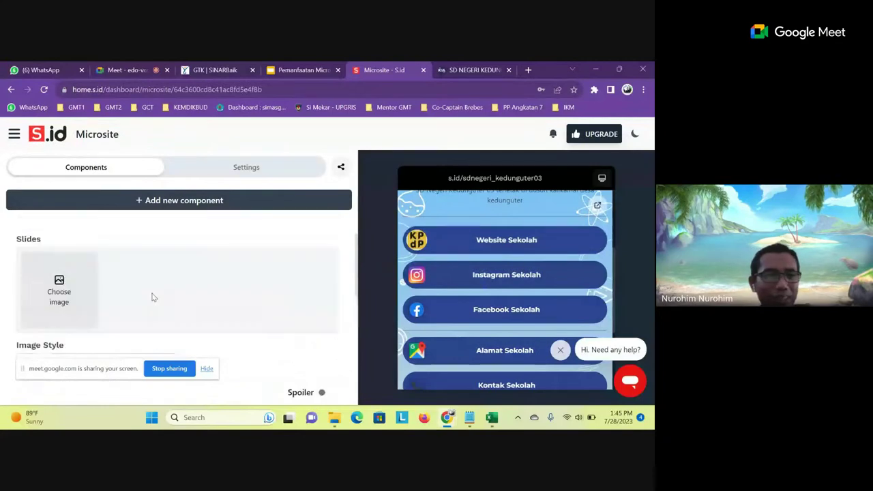
scroll(113, 298, "down", 1)
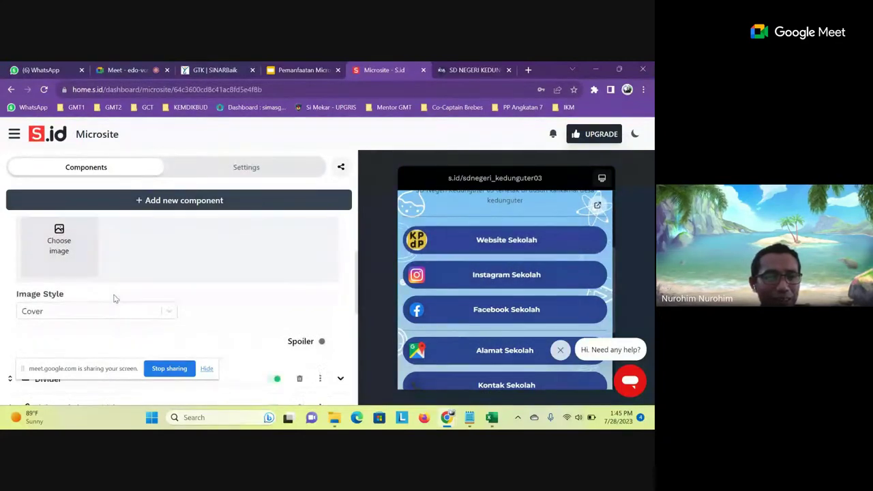
Upload the Akun belajar.id logo from Downloads as the image slider's first slide, without cropping it.
left_click(53, 243)
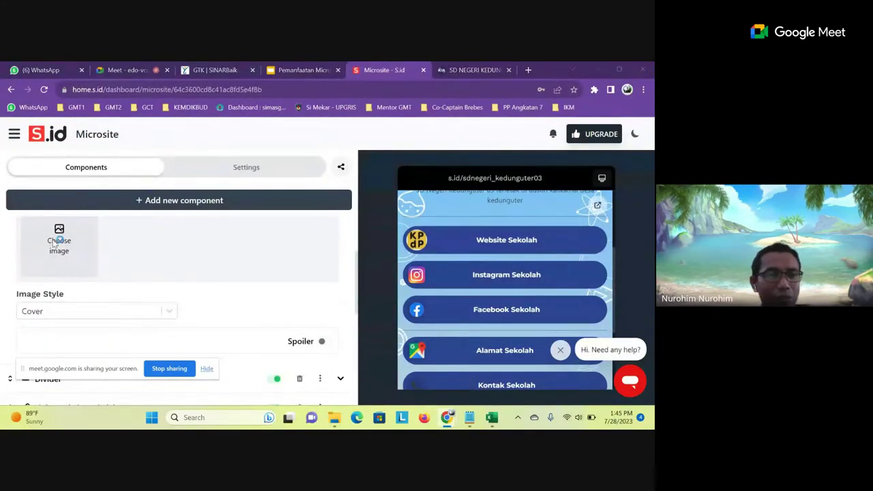
left_click(119, 174)
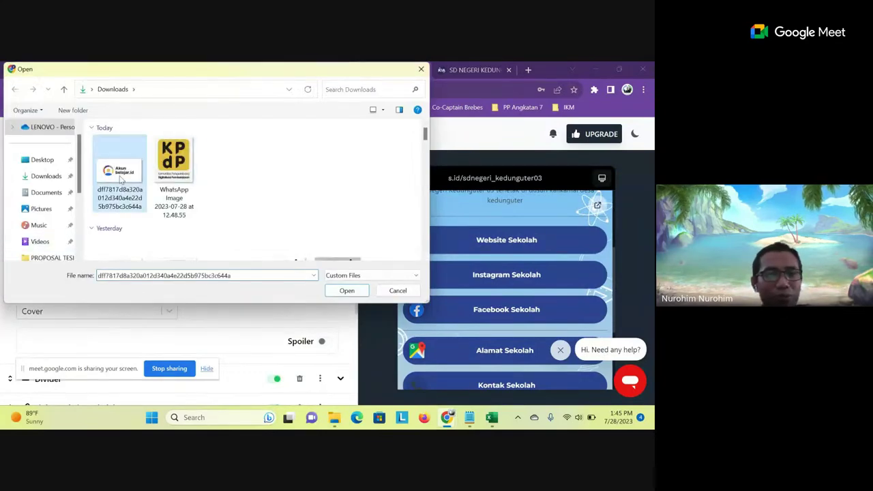
left_click(345, 291)
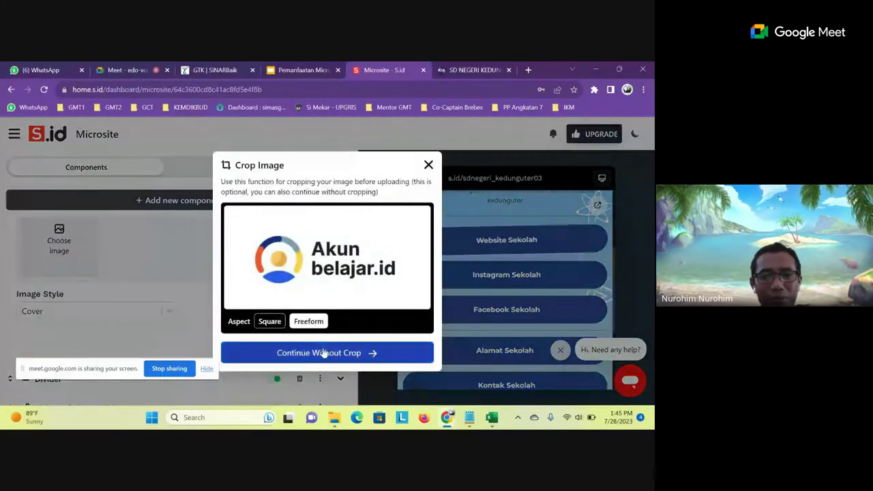
left_click(323, 352)
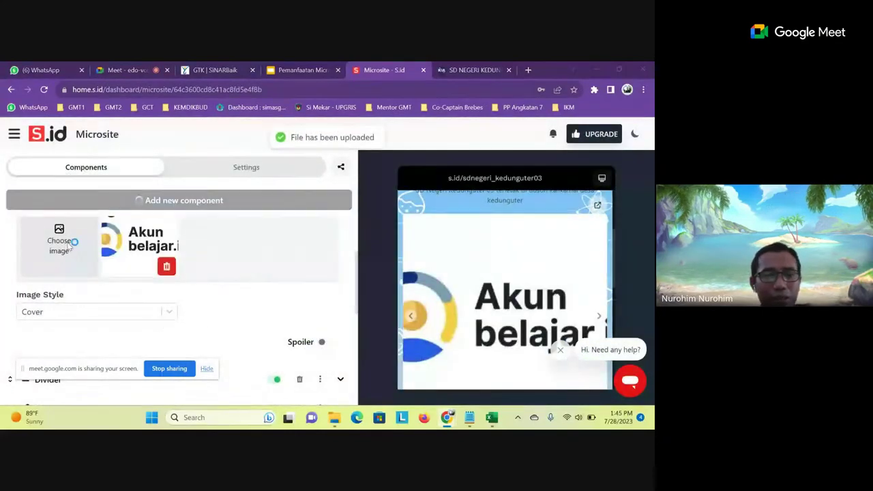
Add the yellow KPdP logo, WhatsApp Image 2023-07-28 at 12.48.55, to the image slider without cropping.
left_click(71, 244)
left_click(174, 167)
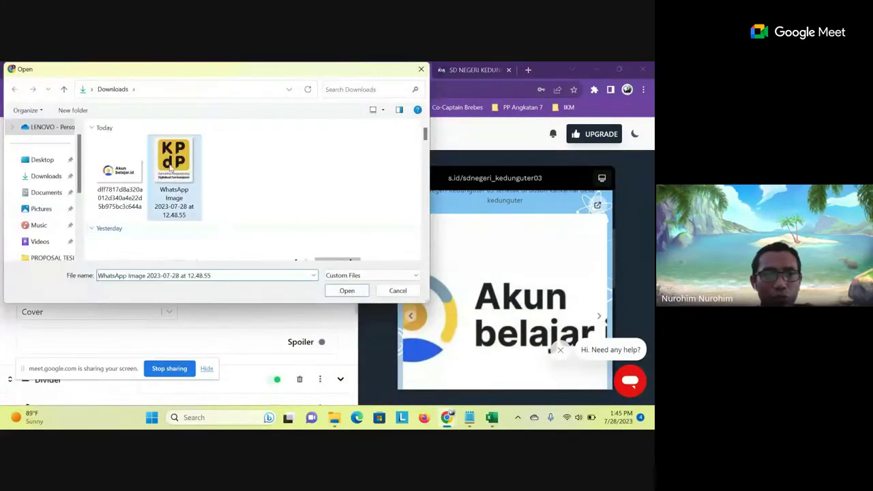
left_click(346, 291)
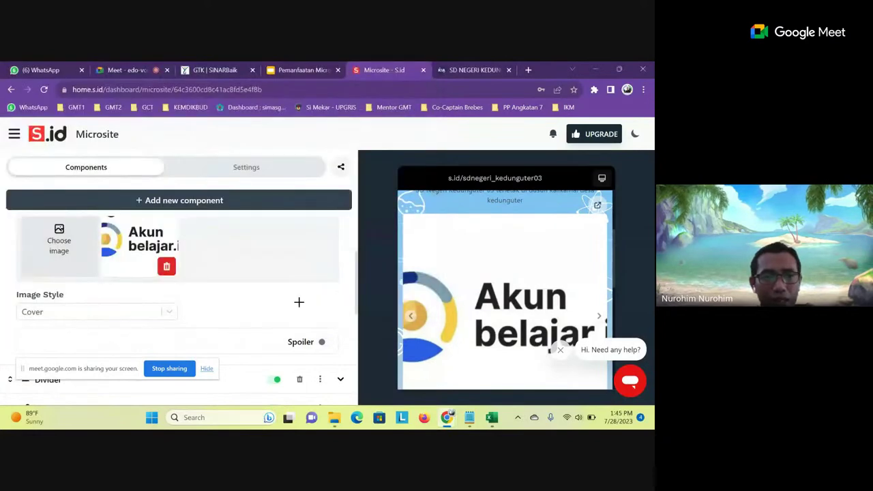
scroll(382, 300, "down", 3)
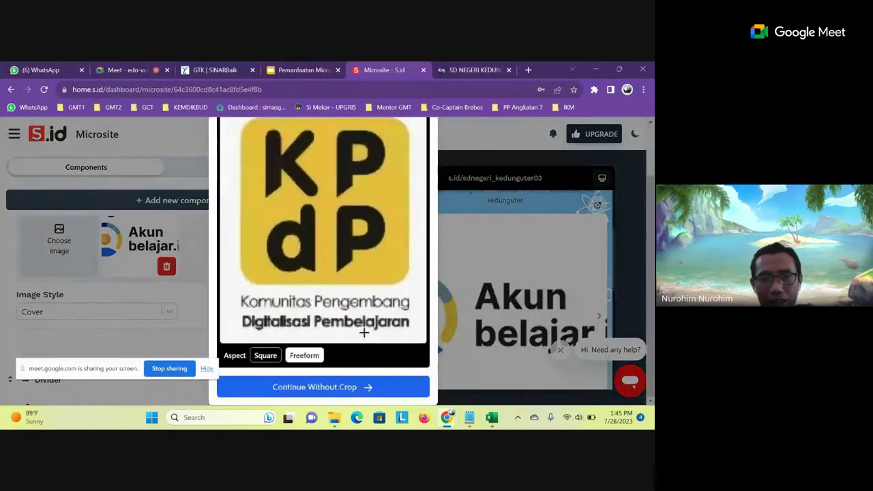
left_click(333, 386)
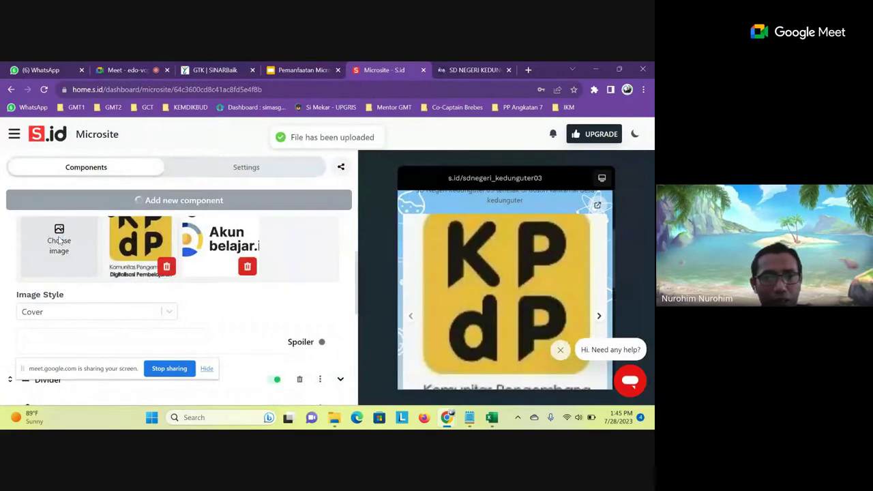
Add the school emblem, WhatsApp Image 2023-07-25 at 09.25.45, to the image slider without cropping.
left_click(59, 240)
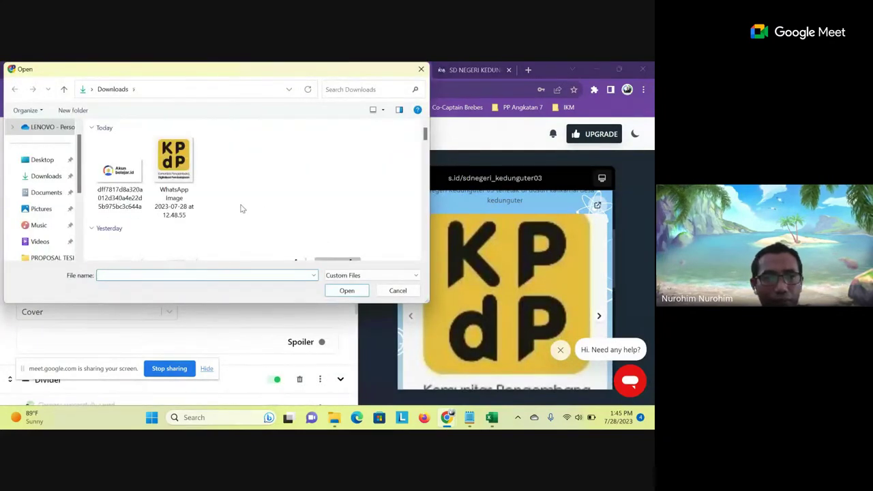
scroll(241, 208, "down", 3)
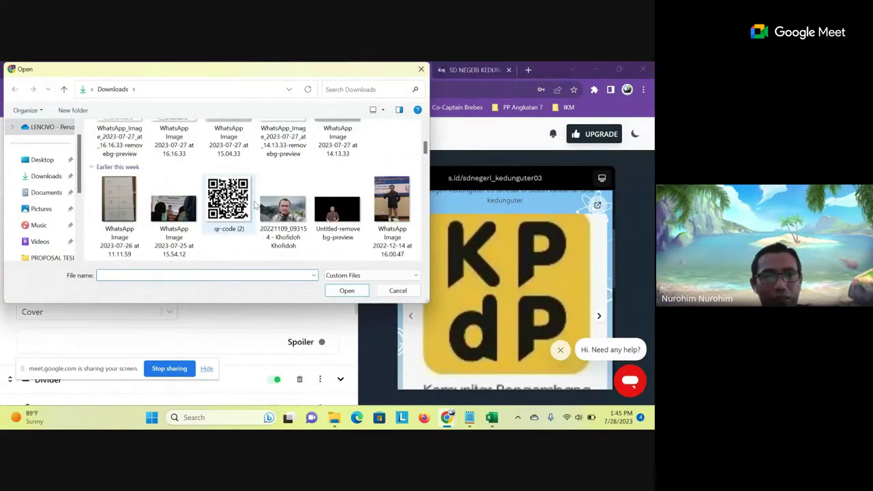
scroll(259, 207, "up", 1)
scroll(263, 208, "down", 3)
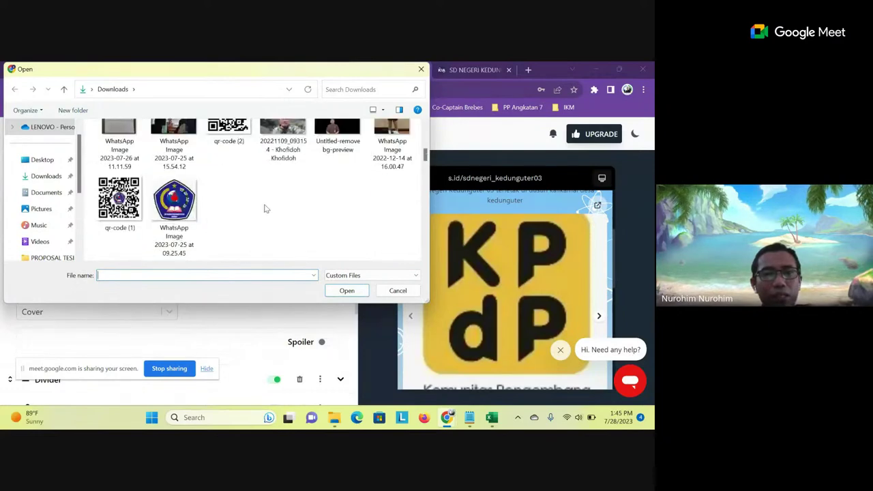
left_click(174, 201)
left_click(346, 291)
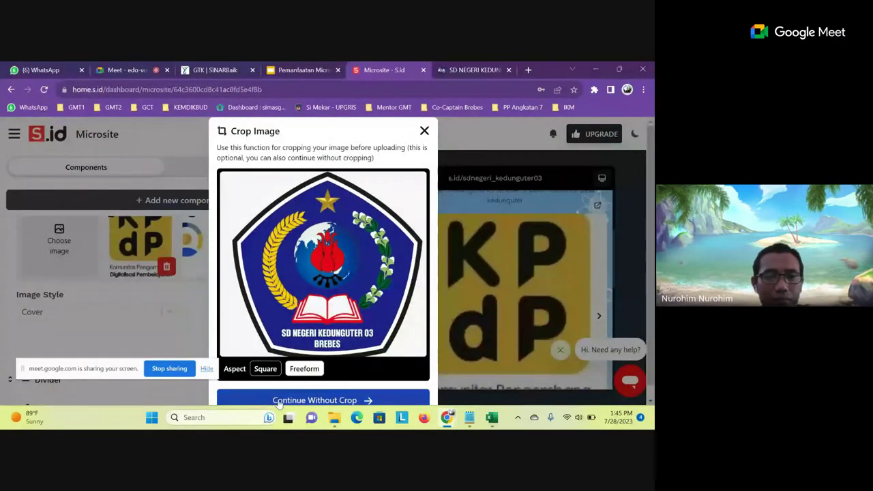
Add the qr-code (1) image from Downloads to the image slider without cropping.
left_click(65, 247)
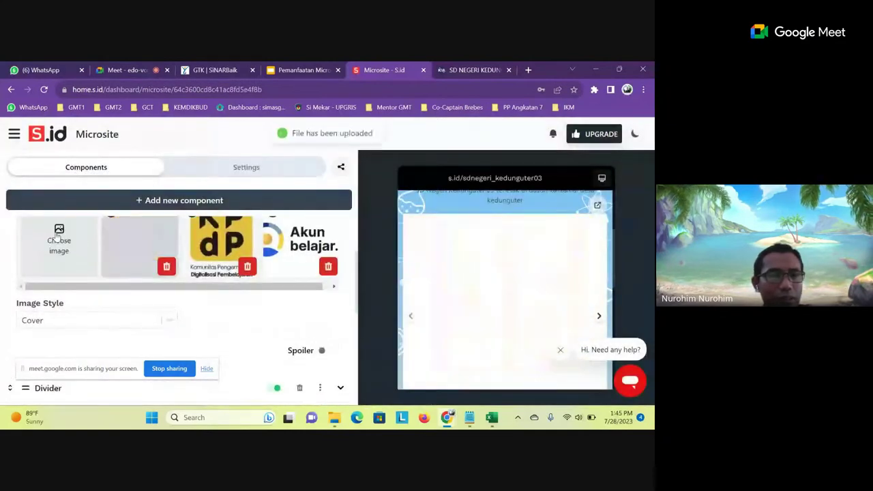
left_click(312, 200)
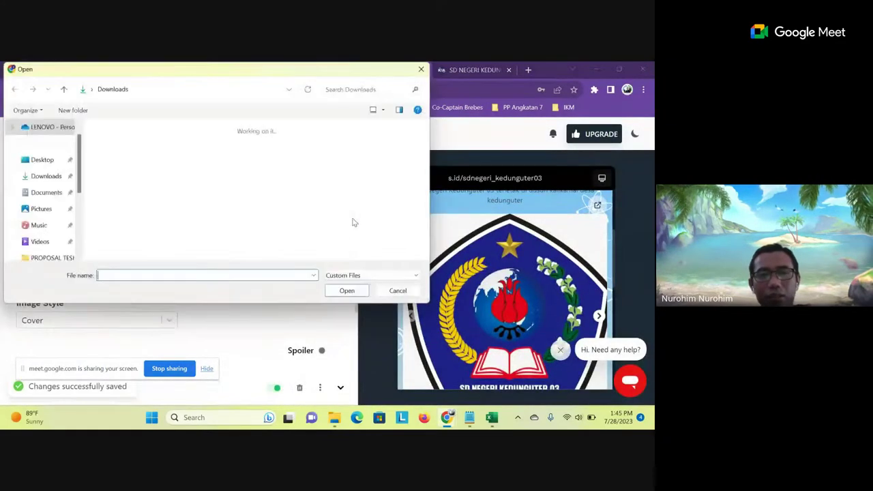
scroll(320, 209, "down", 5)
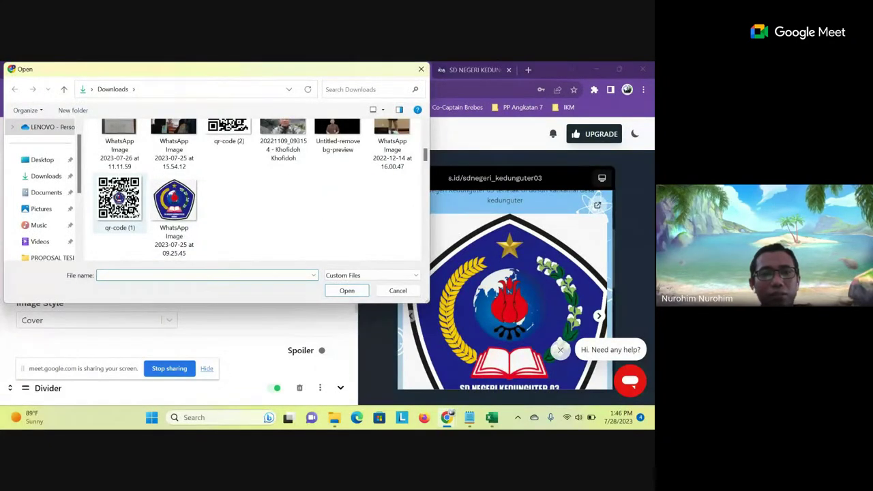
left_click(120, 201)
left_click(347, 291)
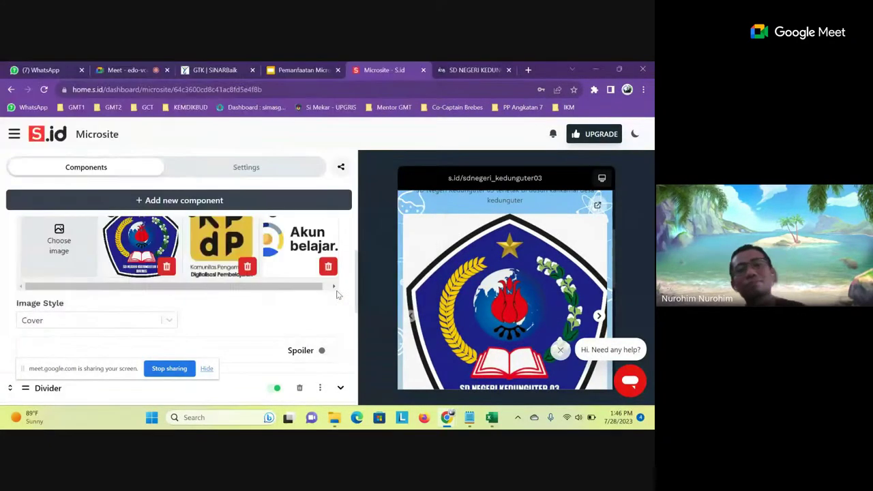
scroll(355, 378, "down", 2)
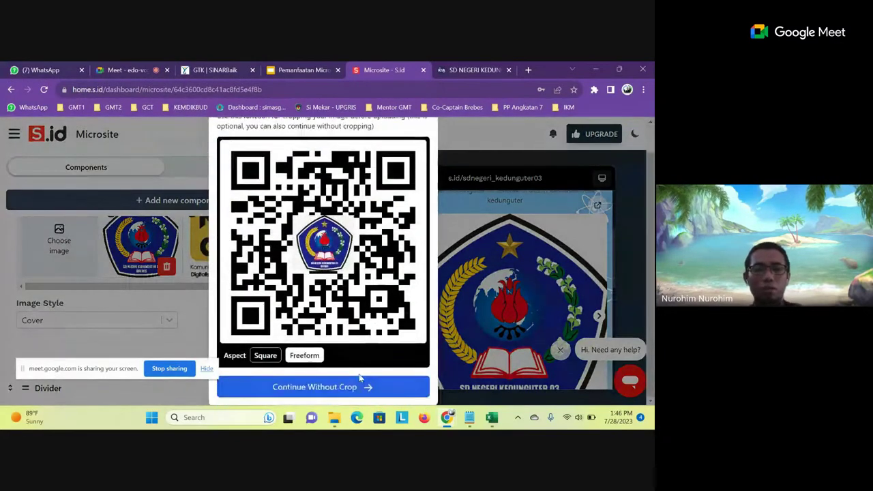
left_click(355, 386)
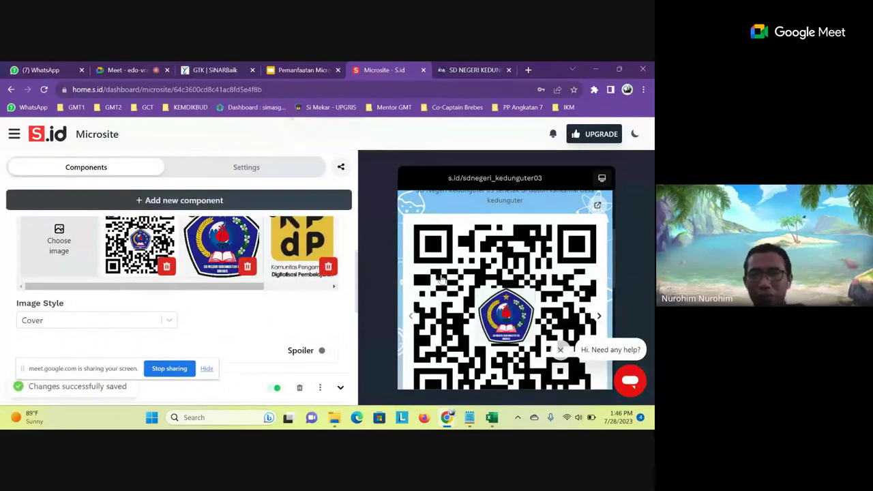
Examine the image slider in the microsite preview and the order of its uploaded slides.
scroll(477, 279, "up", 2)
scroll(529, 295, "down", 5)
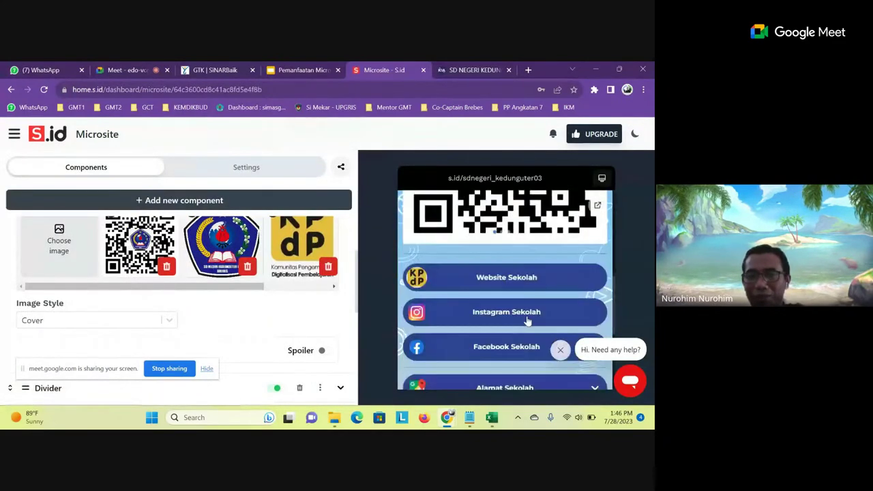
scroll(568, 263, "up", 2)
scroll(573, 219, "up", 2)
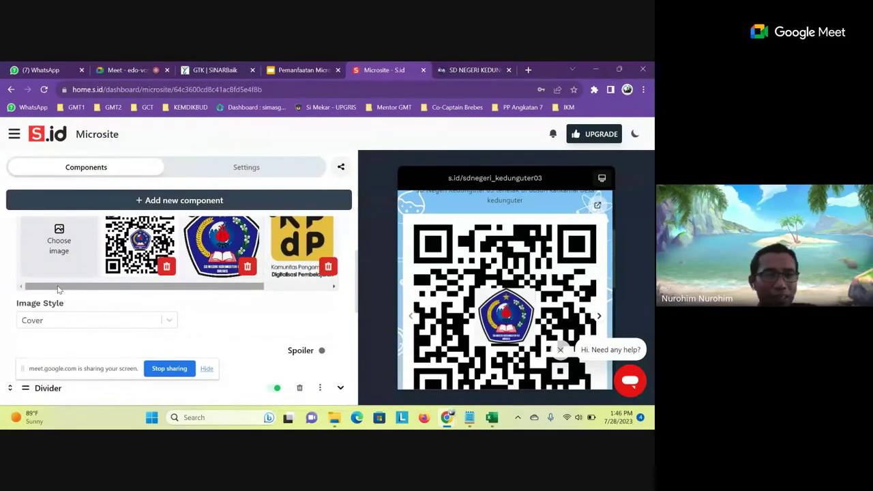
scroll(96, 286, "down", 2)
scroll(98, 284, "up", 3)
scroll(98, 284, "up", 1)
scroll(246, 288, "down", 4)
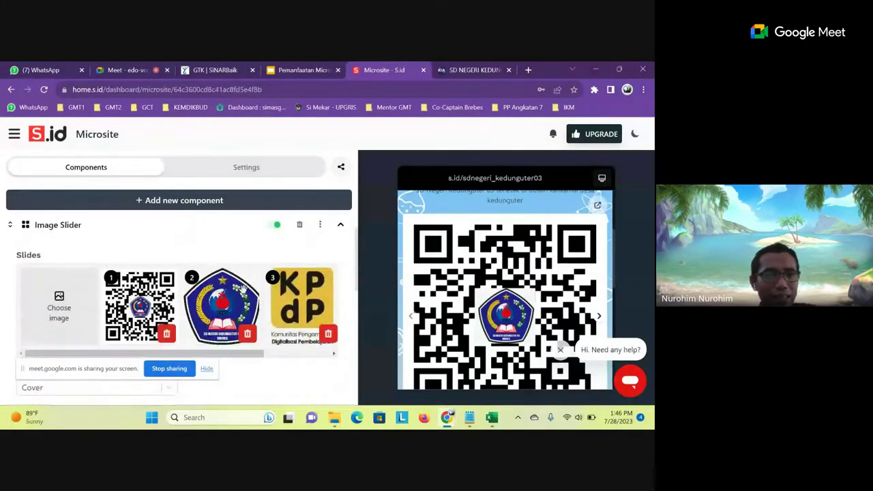
scroll(235, 286, "up", 3)
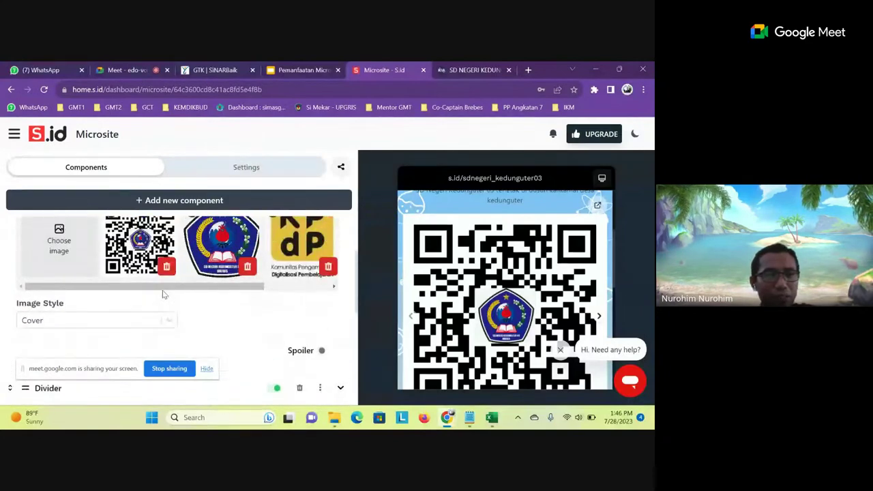
Turn on the image slider's spoiler, look over its label, button color and font options, and turn it off again.
left_click(324, 352)
scroll(253, 290, "down", 2)
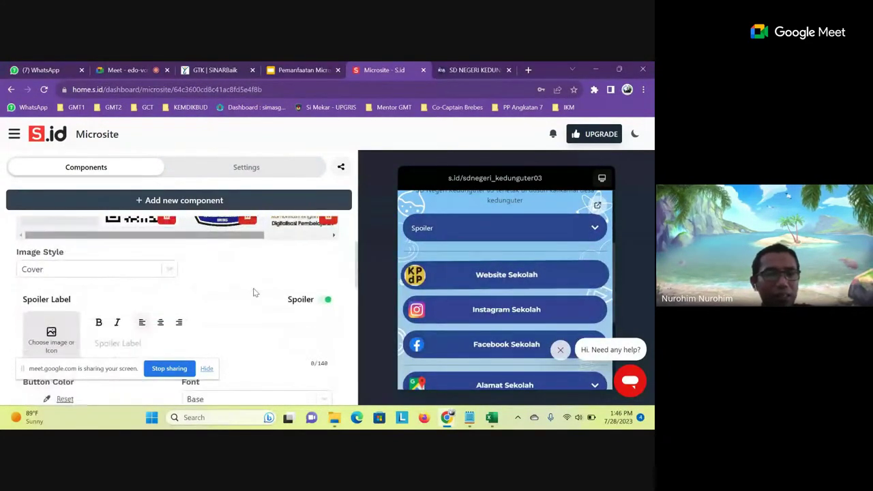
scroll(209, 312, "down", 2)
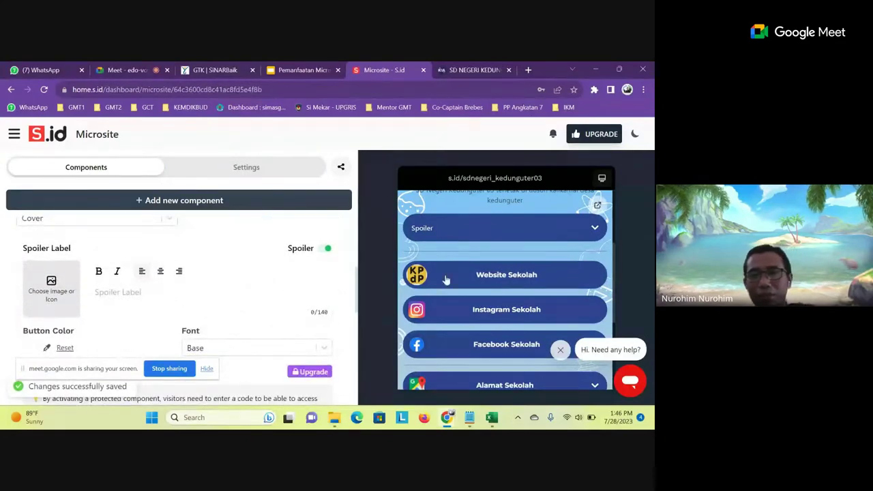
scroll(175, 284, "up", 2)
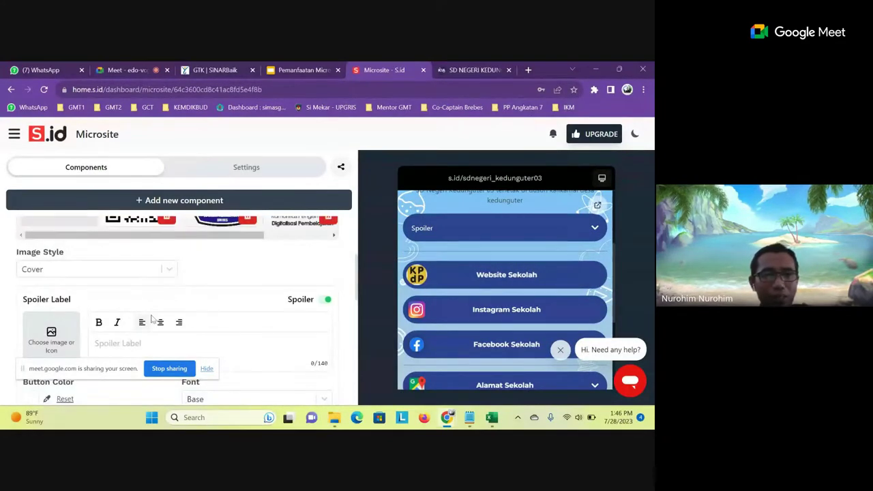
left_click(323, 300)
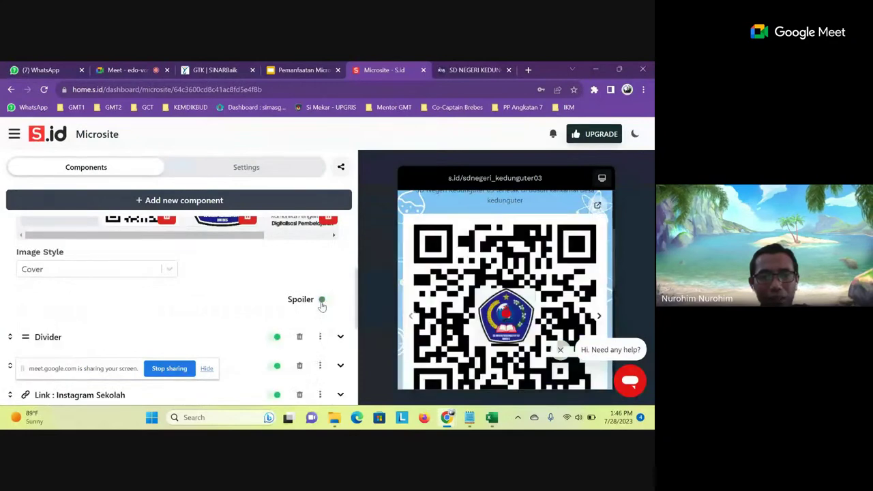
Enable the spoiler for the image slider and set its label to Galeri Sekolah.
left_click(321, 301)
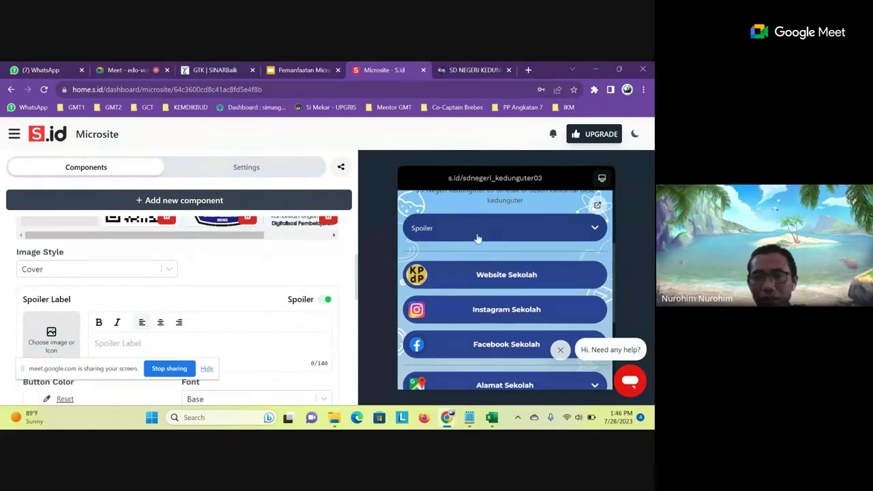
scroll(119, 302, "down", 1)
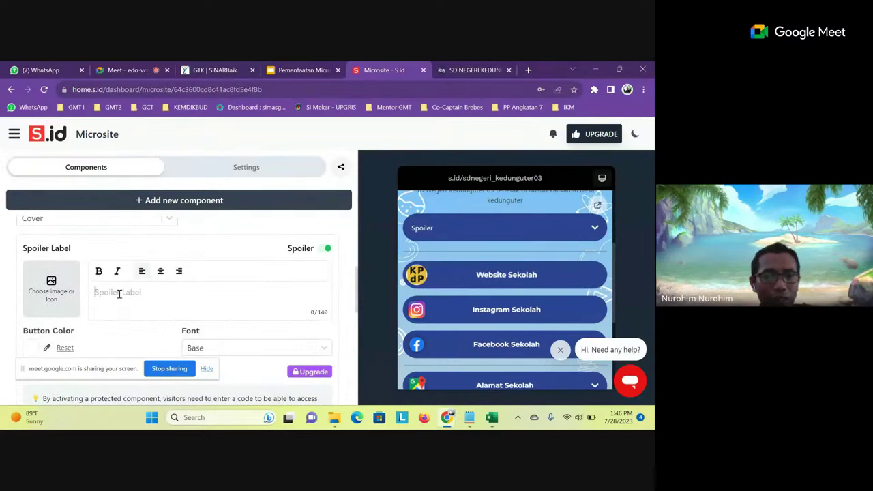
type("Ga")
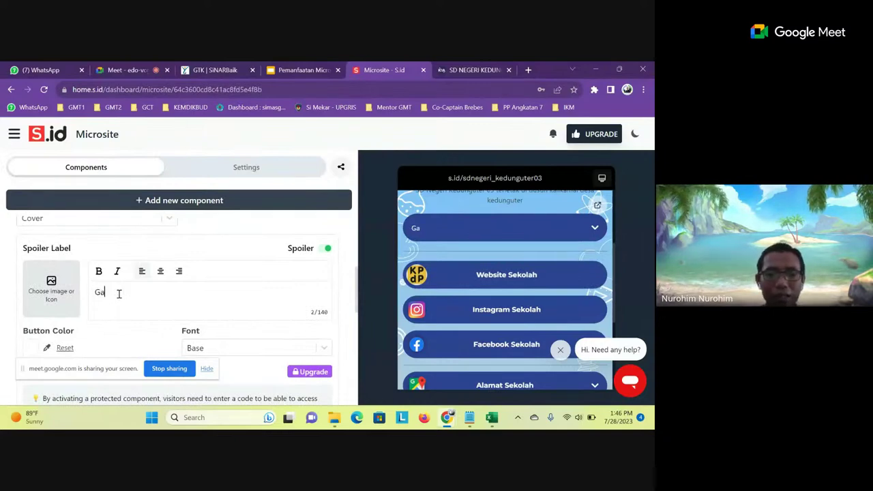
type("leri Se")
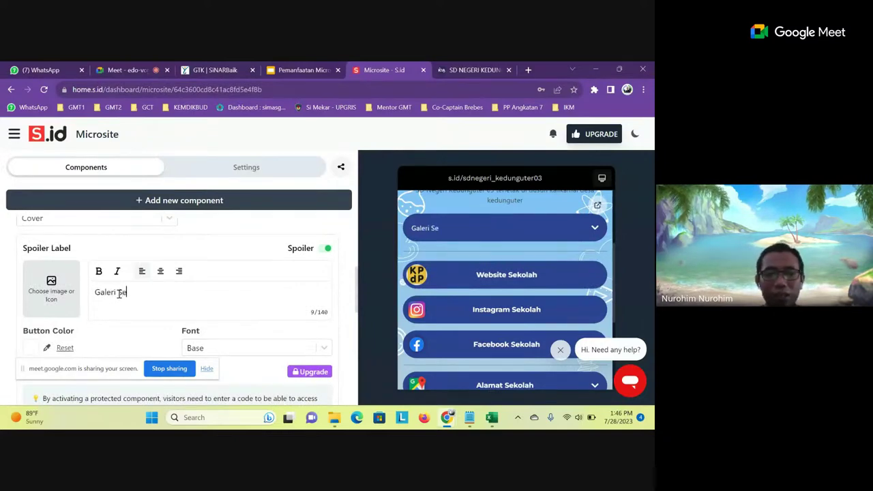
type("kolah")
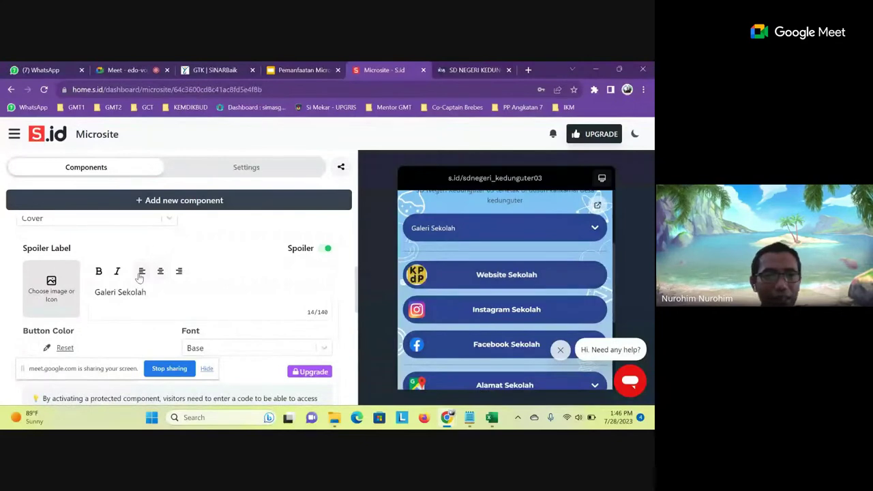
Open the image chooser for the Galeri Sekolah spoiler label and look at its image upload option.
left_click(51, 285)
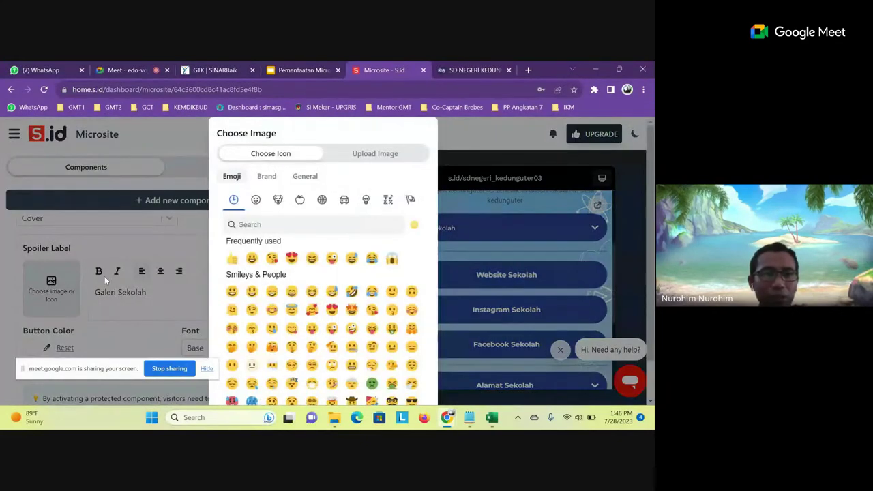
left_click(366, 157)
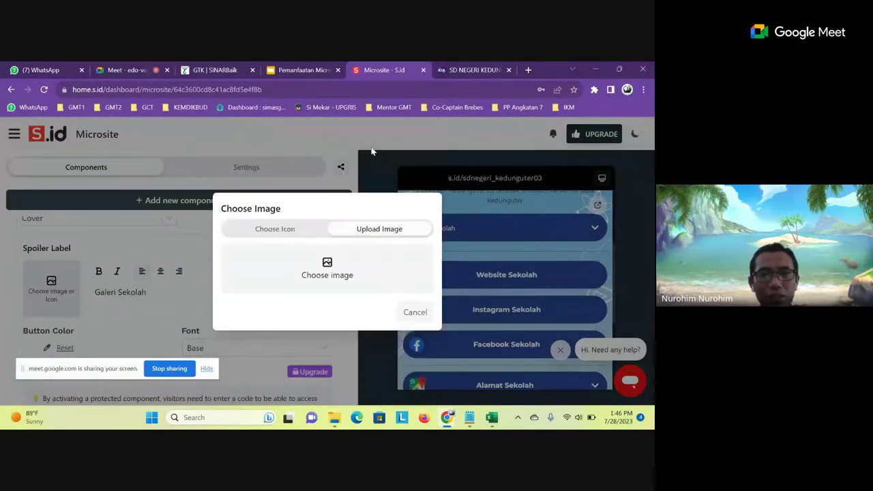
left_click(325, 271)
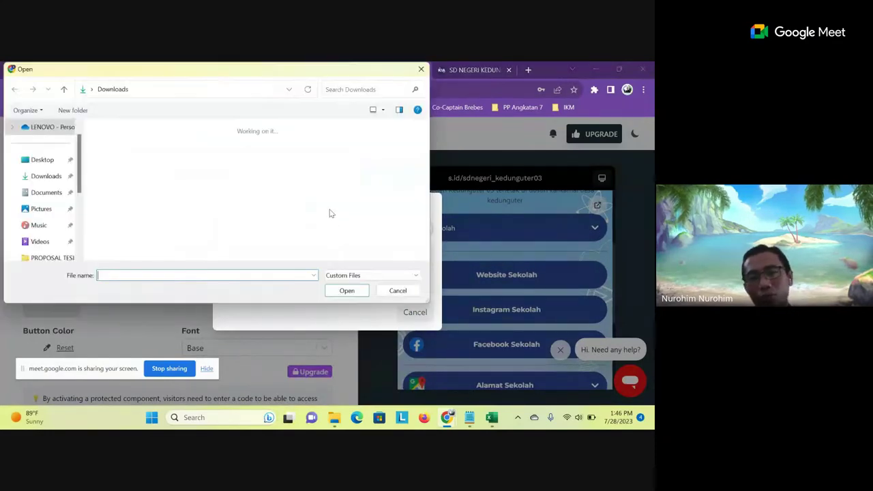
left_click(422, 70)
Browse the emoji, brand and general icons and set the general ID card icon on the Galeri Sekolah spoiler label.
left_click(279, 228)
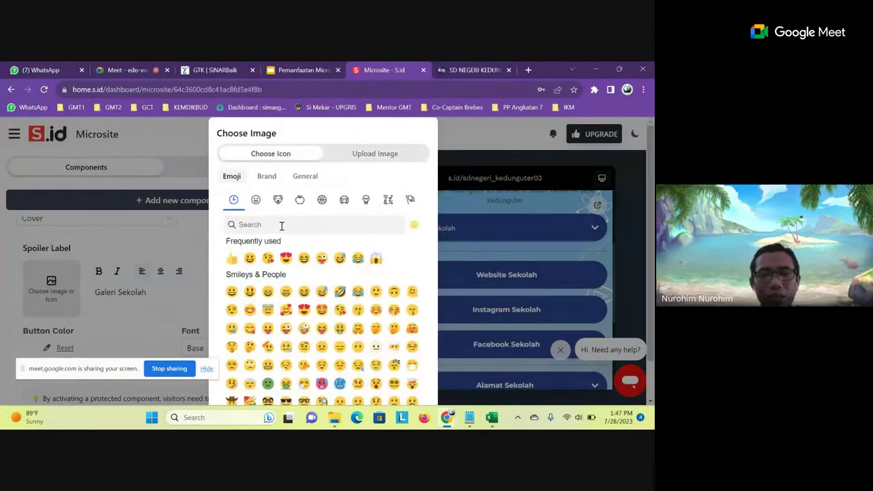
scroll(356, 225, "down", 2)
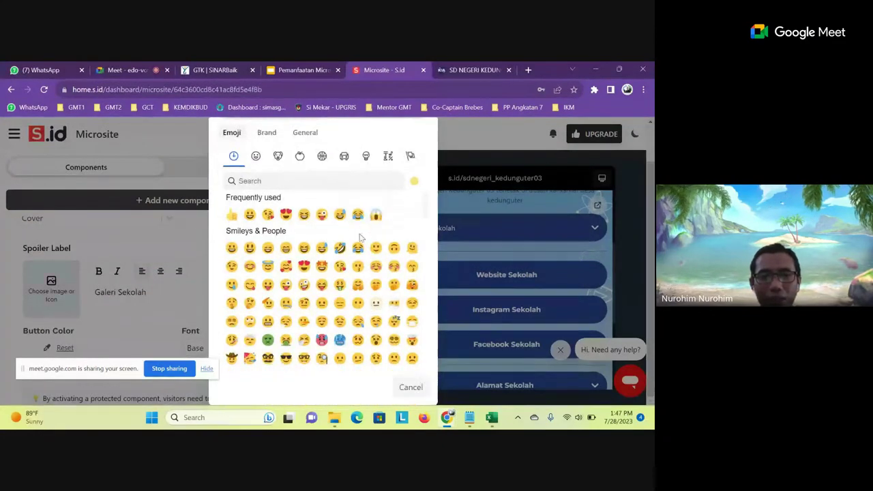
scroll(361, 220, "up", 2)
left_click(266, 176)
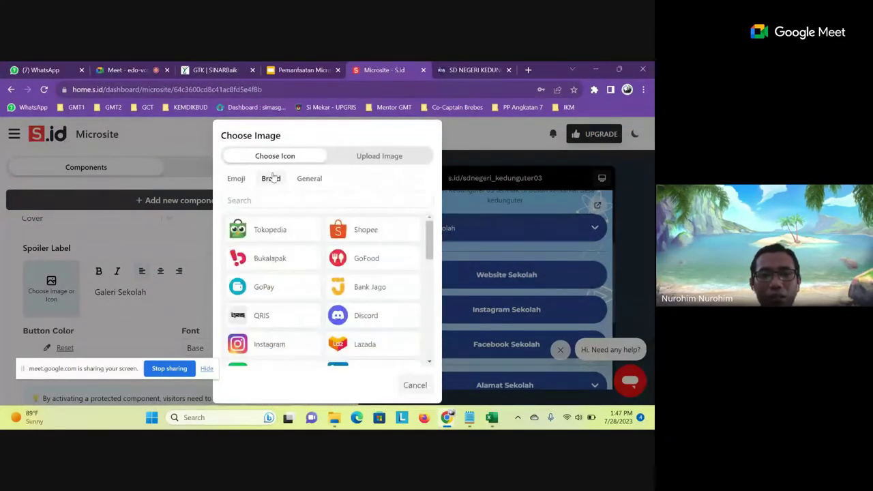
scroll(379, 288, "down", 1)
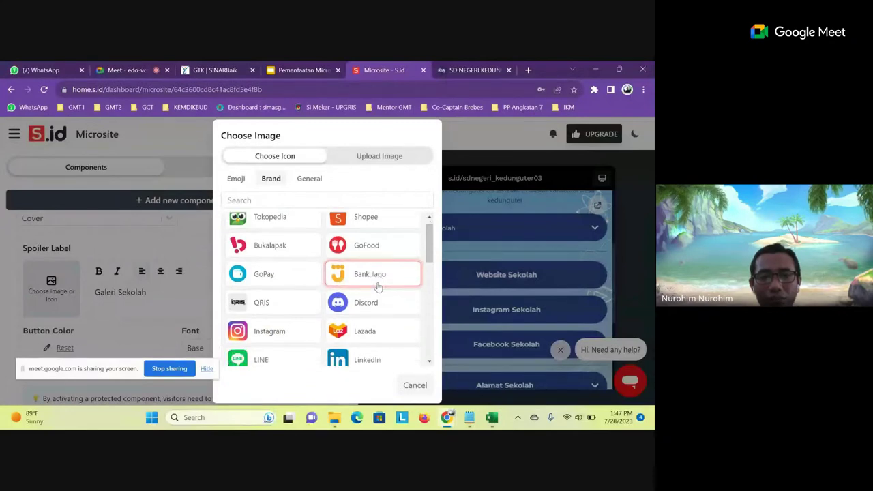
scroll(379, 287, "down", 6)
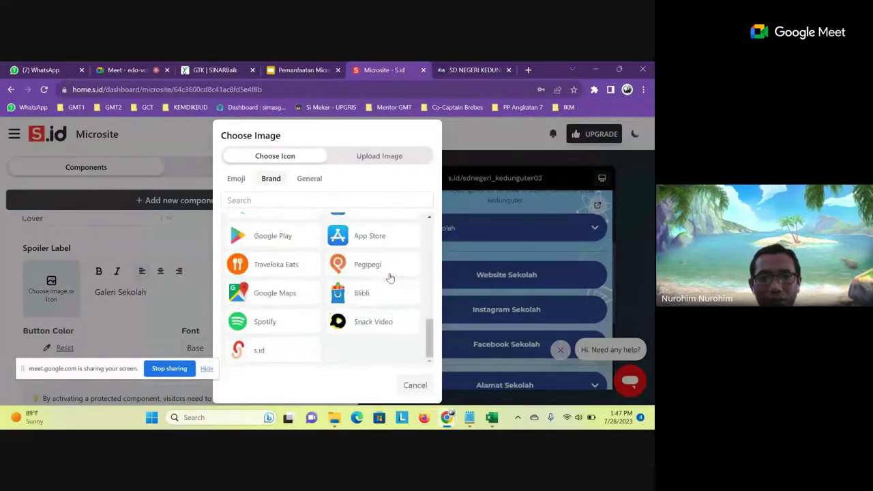
left_click(310, 180)
scroll(371, 283, "down", 4)
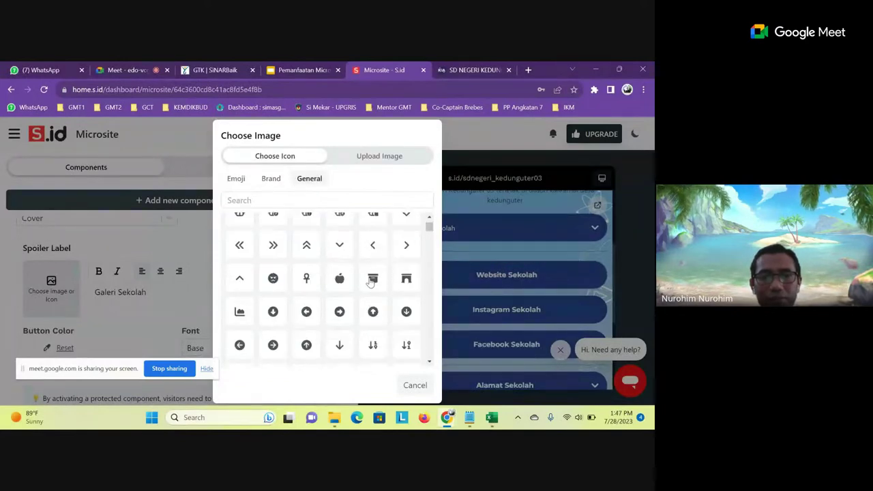
scroll(369, 283, "up", 2)
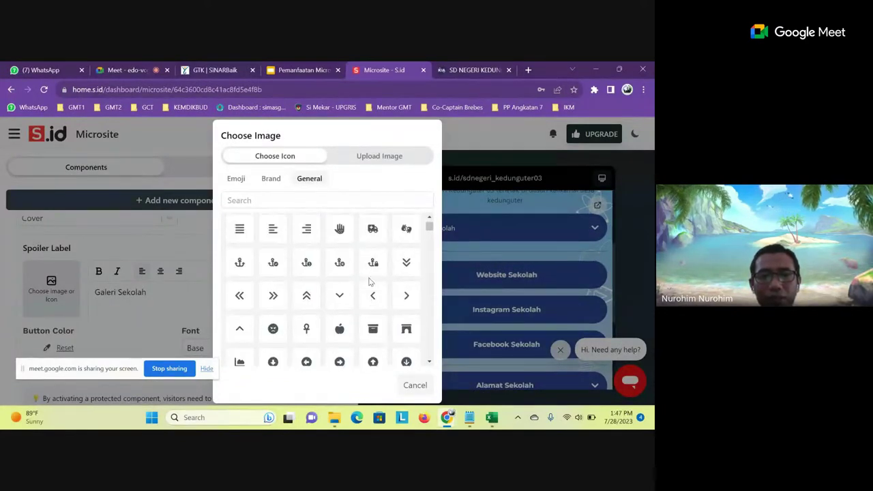
scroll(370, 282, "up", 2)
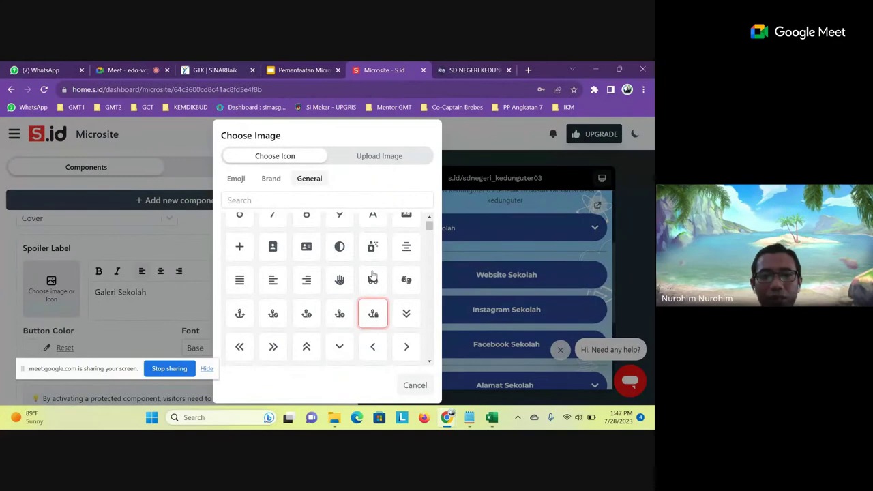
left_click(306, 254)
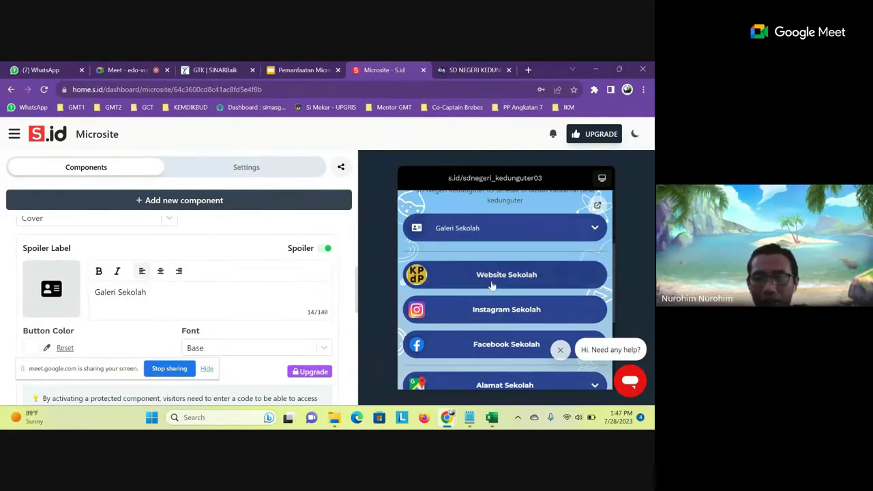
Make the Galeri Sekolah spoiler label bold and set its font to Archivo Black.
triple_click(170, 295)
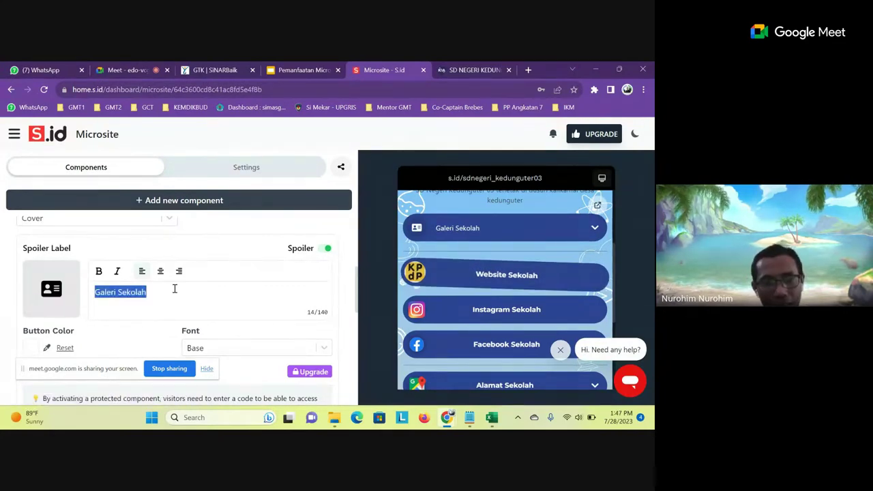
left_click(99, 272)
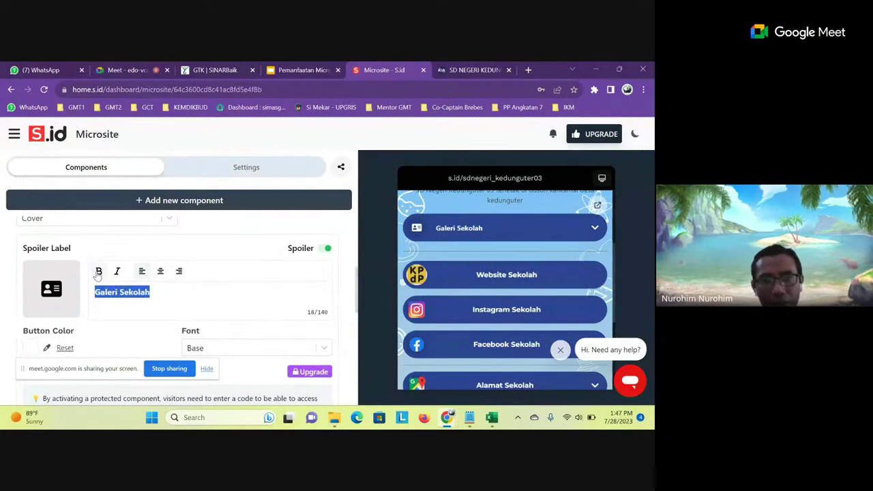
scroll(229, 279, "down", 1)
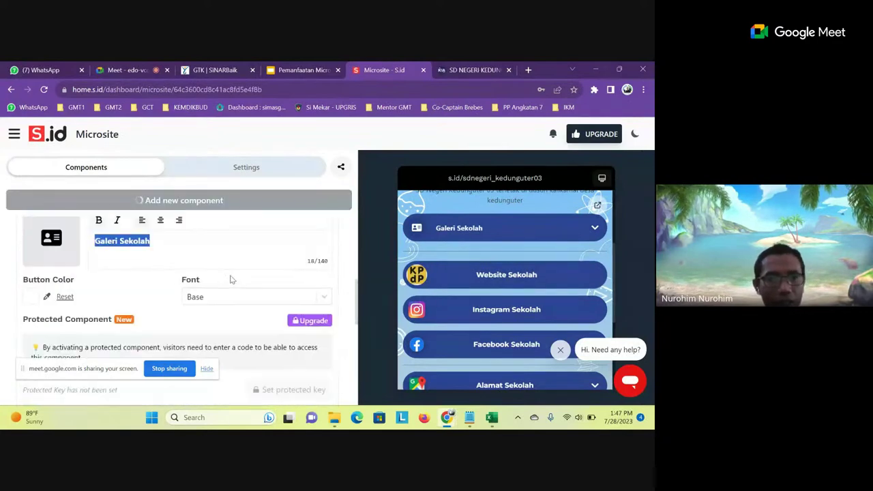
left_click(317, 297)
scroll(277, 348, "down", 2)
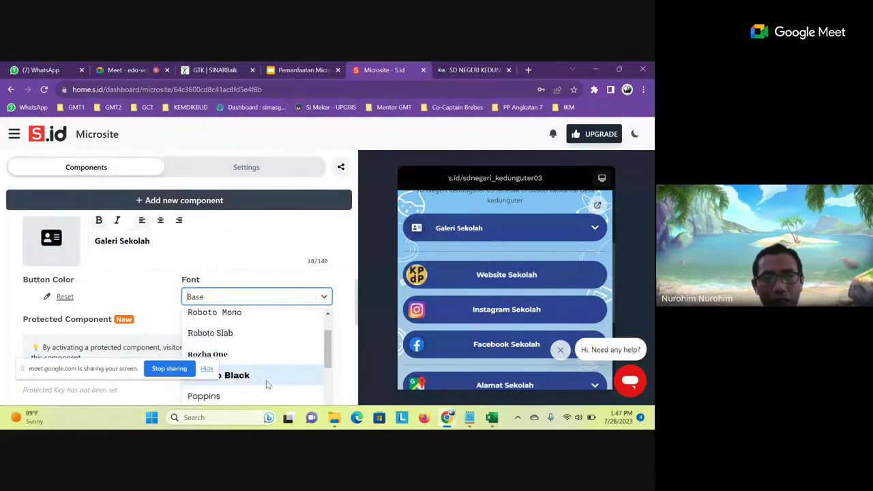
scroll(269, 381, "down", 3)
scroll(259, 362, "up", 3)
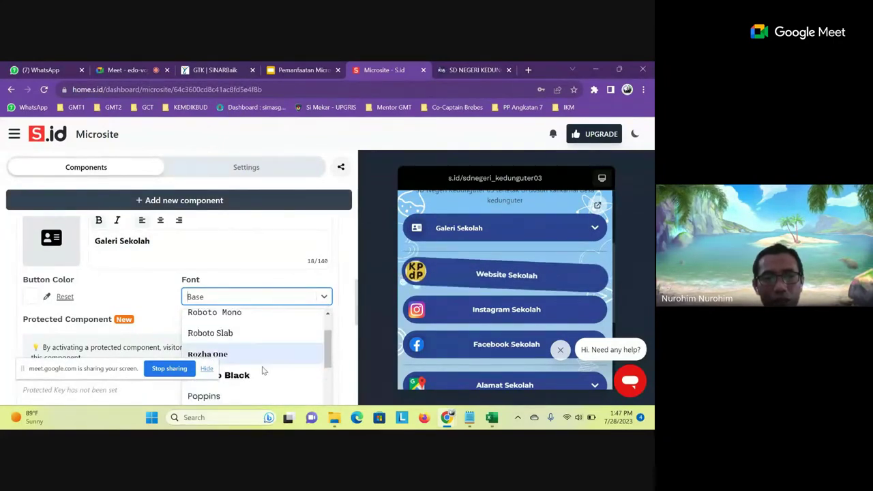
scroll(261, 365, "down", 1)
left_click(265, 325)
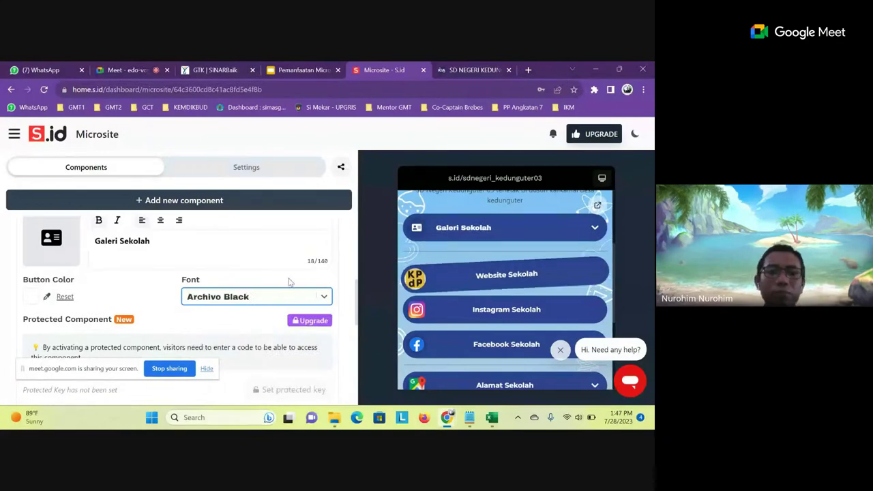
Review the image slider's slides and settings and check the component order in the microsite preview.
scroll(300, 286, "up", 2)
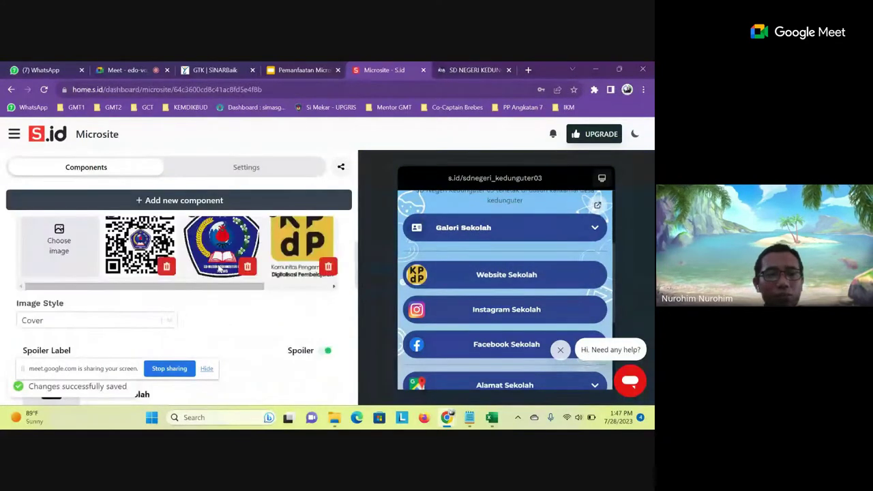
scroll(225, 310, "down", 3)
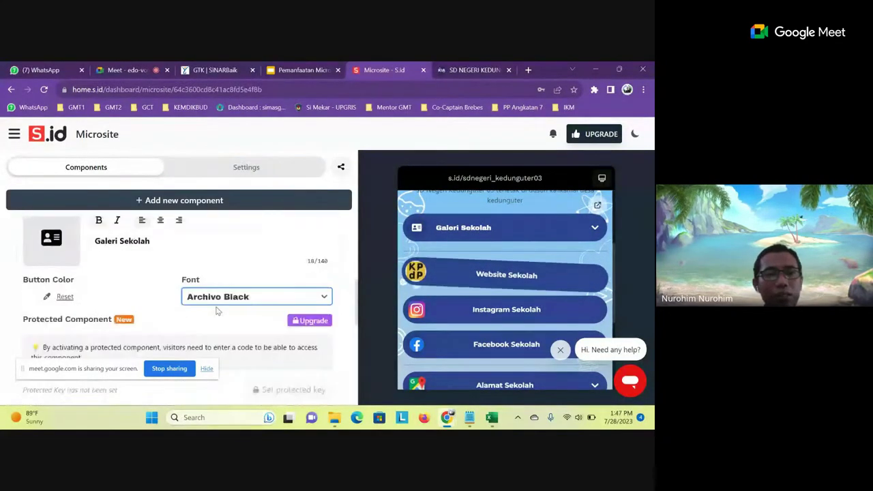
scroll(219, 304, "up", 2)
scroll(219, 300, "up", 3)
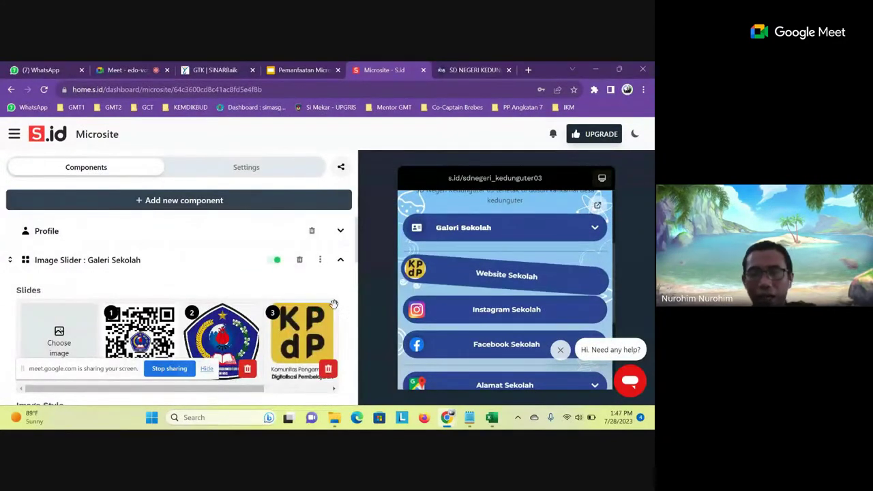
scroll(559, 270, "up", 1)
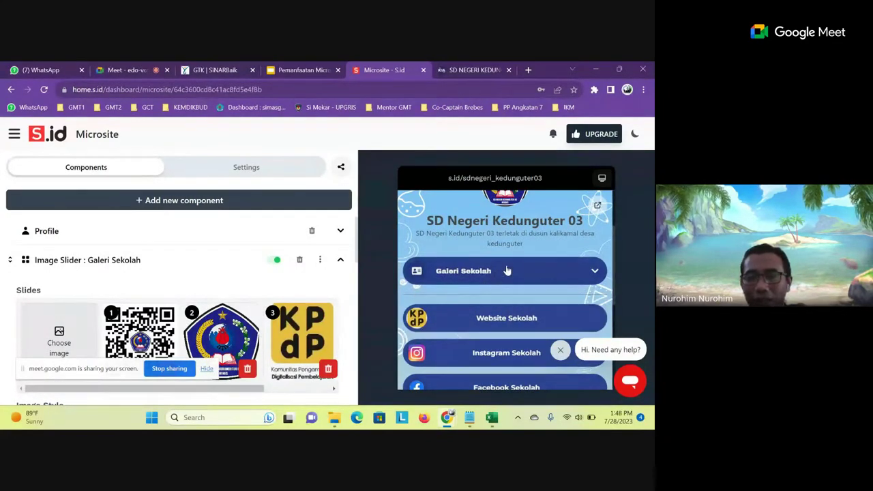
scroll(511, 278, "down", 5)
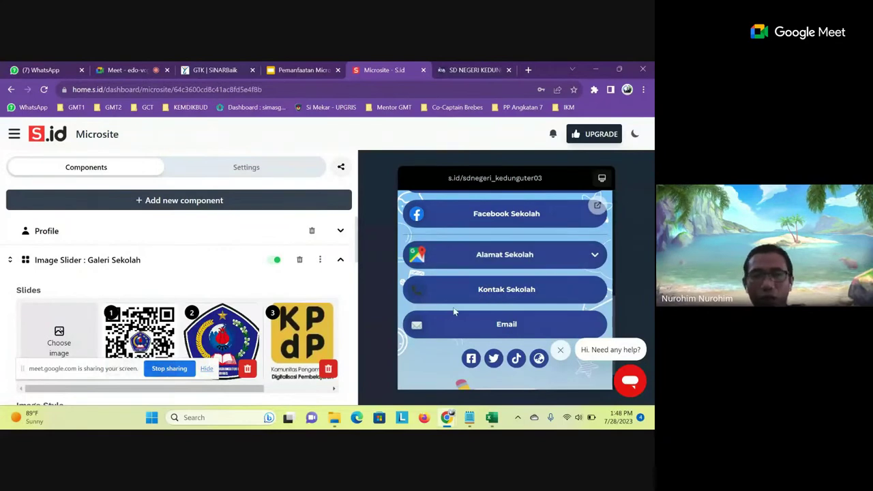
scroll(505, 256, "up", 2)
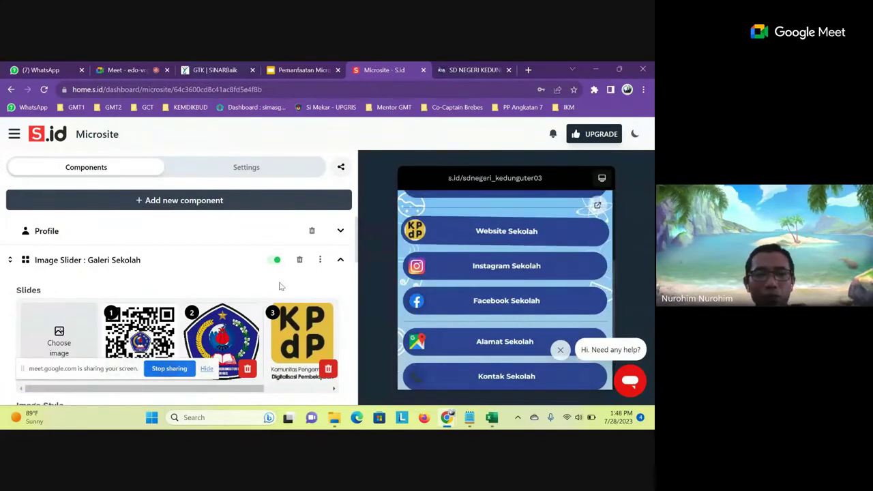
Collapse the Galeri Sekolah image slider and move it between the Alamat Sekolah map and the Kontak Sekolah link.
left_click(340, 262)
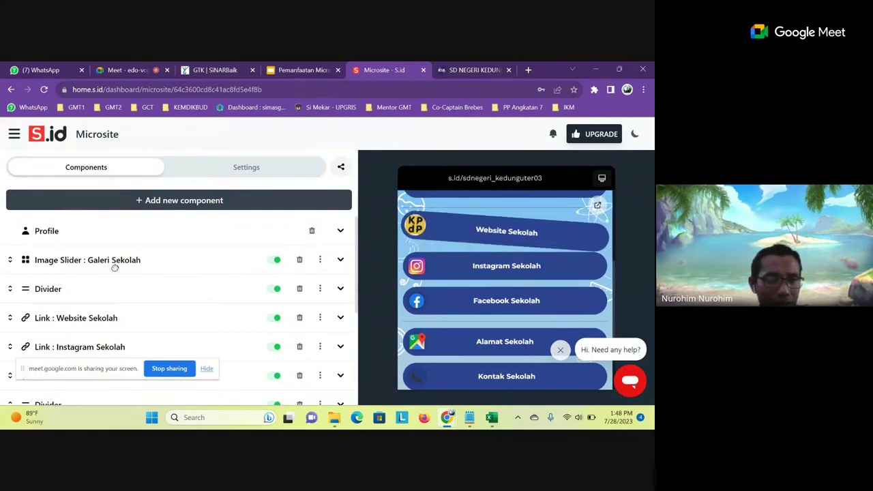
left_click_drag(113, 258, 119, 300)
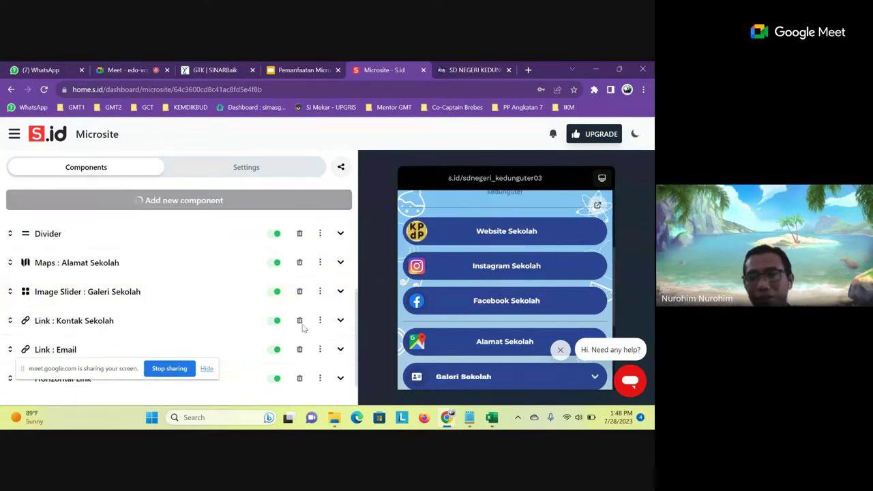
scroll(486, 320, "down", 1)
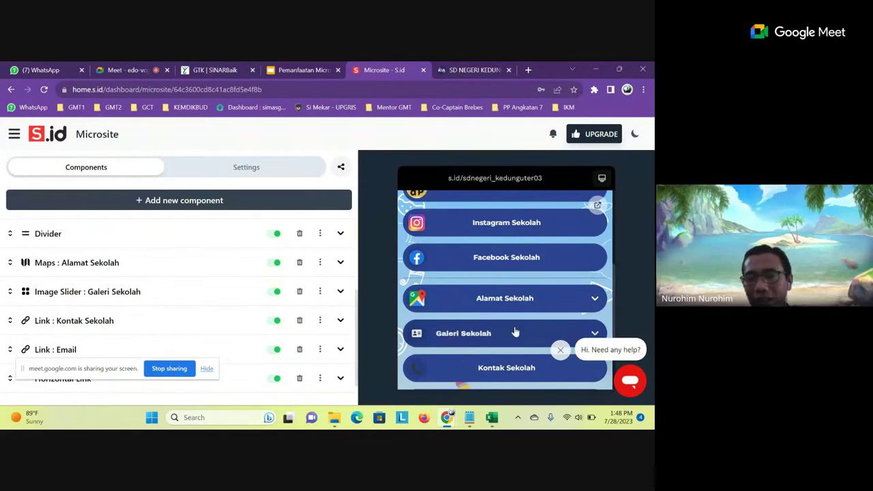
scroll(510, 268, "up", 1)
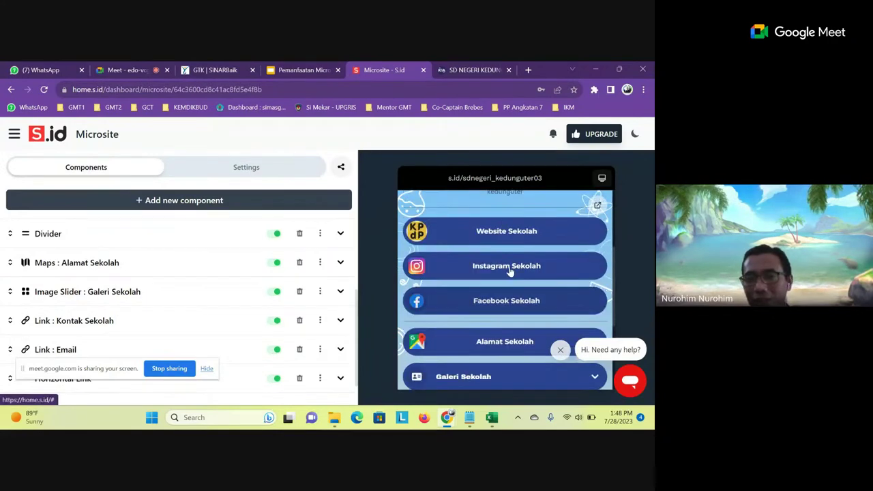
Center the Galeri Sekolah spoiler label's text and collapse the image slider's settings.
left_click(135, 292)
scroll(298, 288, "up", 2)
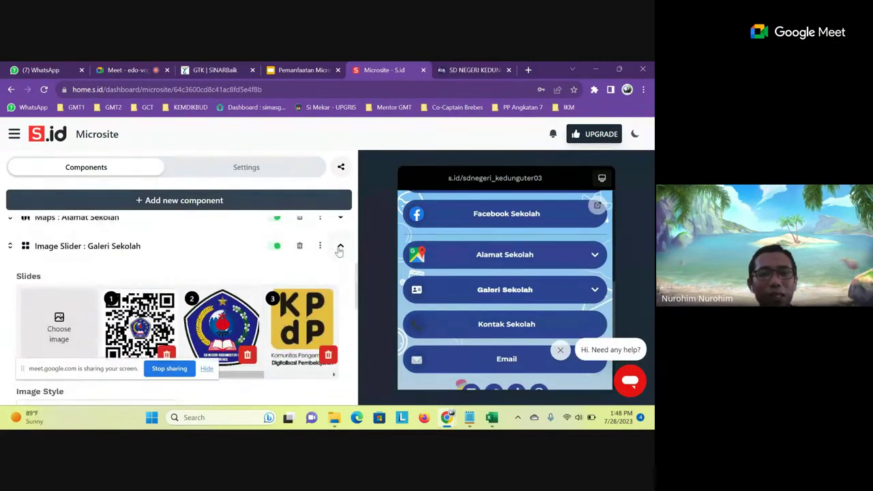
left_click(340, 252)
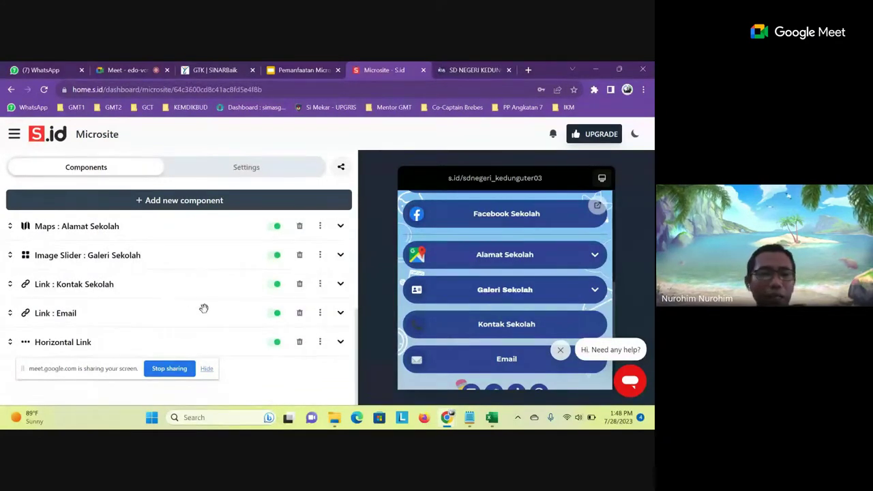
Add an Embed component at the start of the microsite and view the list of supported embed links.
left_click(179, 201)
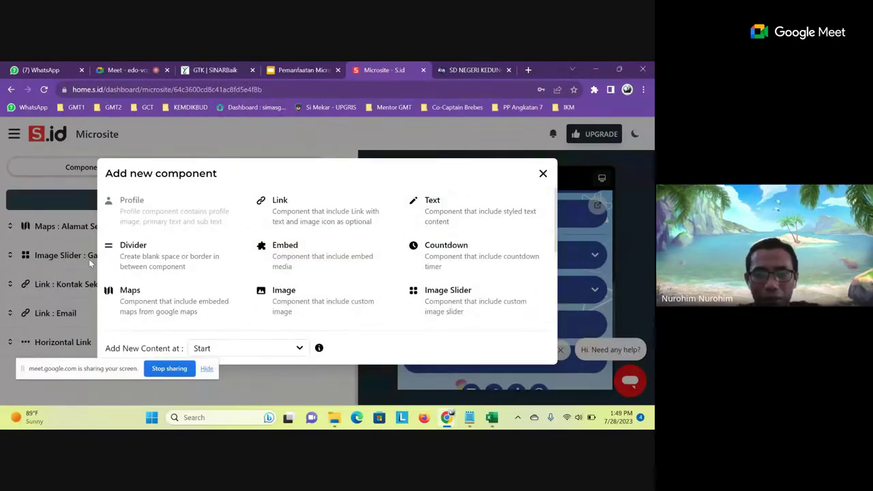
left_click(287, 261)
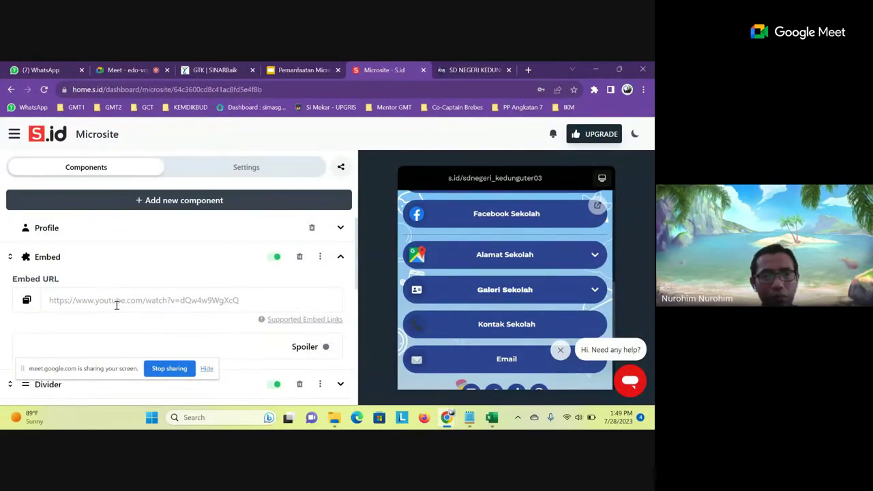
scroll(117, 305, "down", 1)
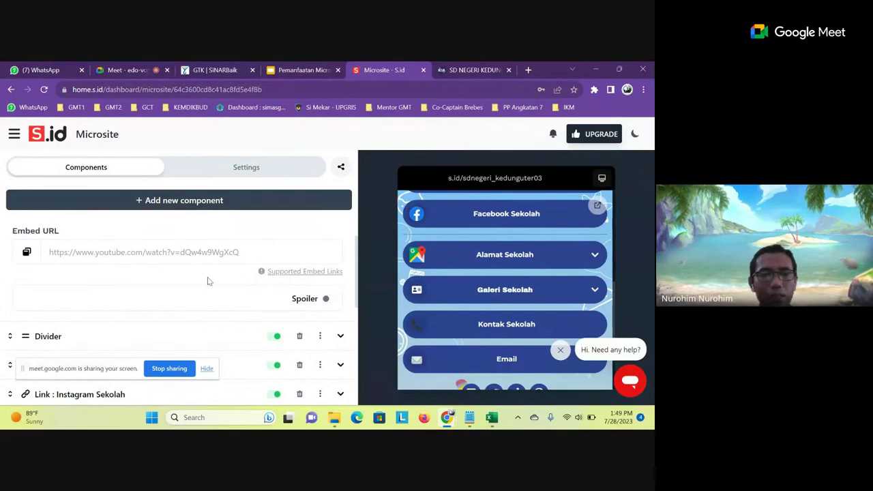
left_click(283, 273)
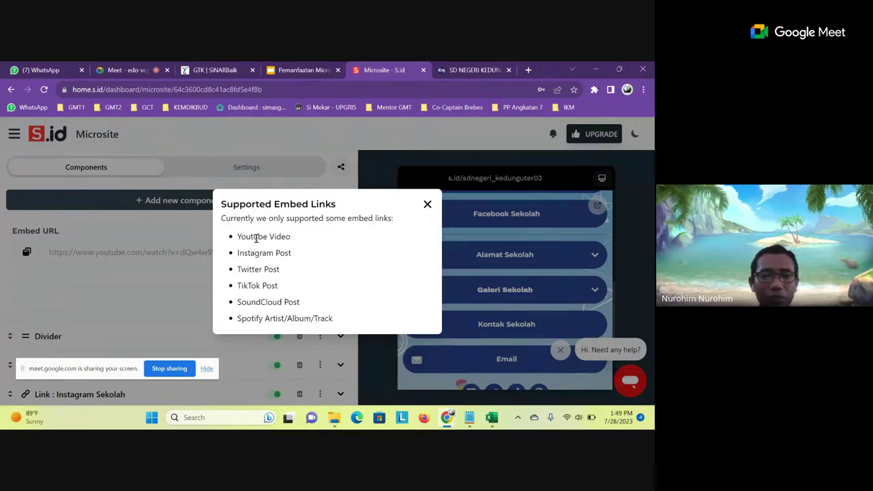
left_click(428, 205)
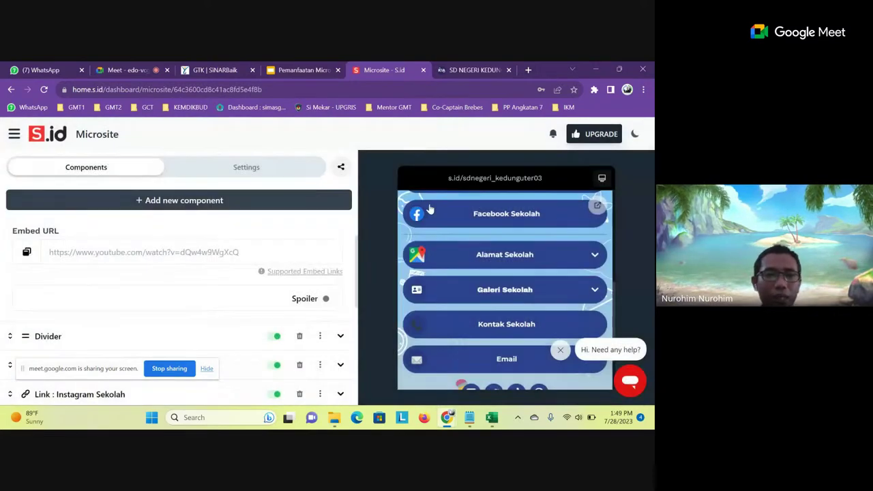
Open youtube.com in a new browser tab and open the video "Legenda Hidup Ariel - Lagu Terbaik Peterpan Tahun 2000an".
left_click(528, 69)
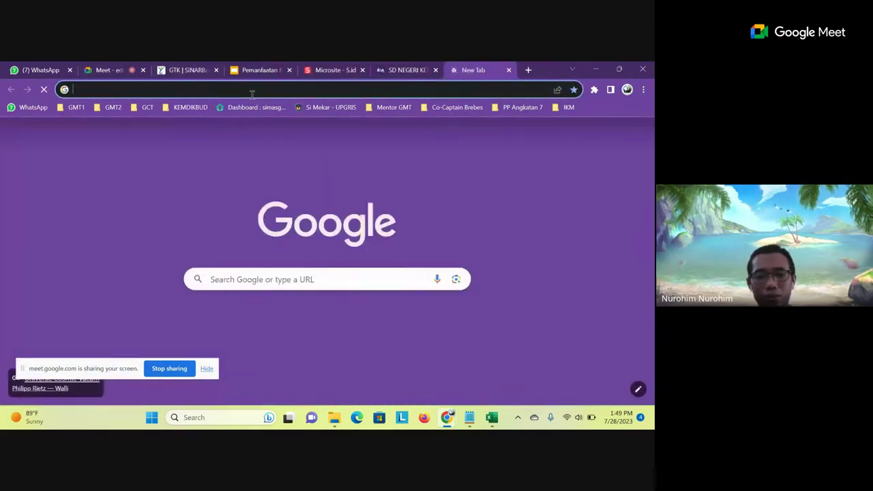
type("youtube.com")
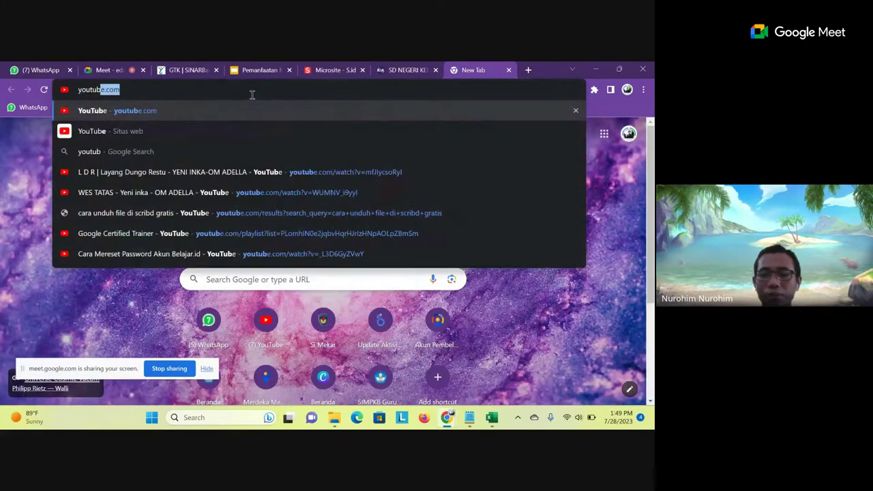
key("Return")
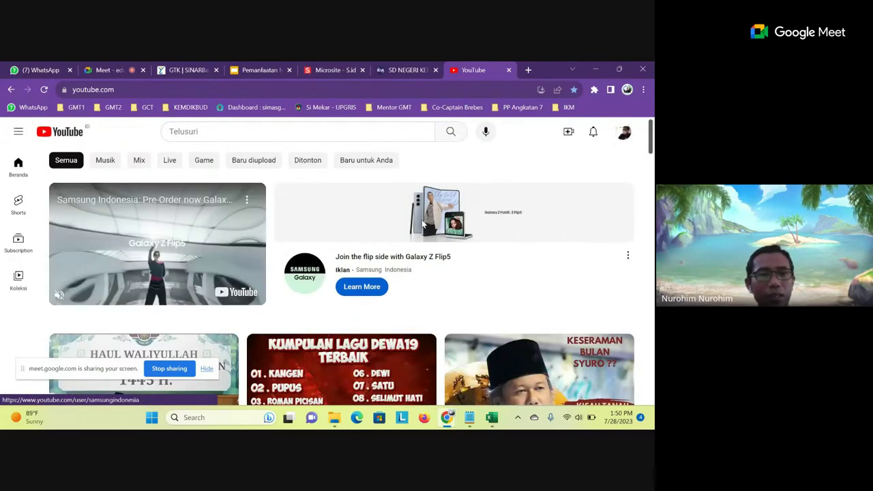
scroll(423, 224, "down", 3)
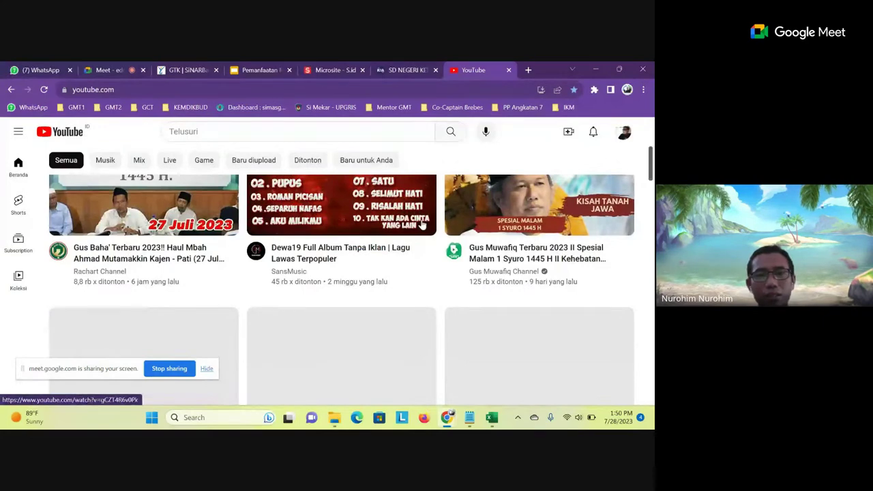
scroll(423, 224, "down", 5)
scroll(423, 224, "down", 6)
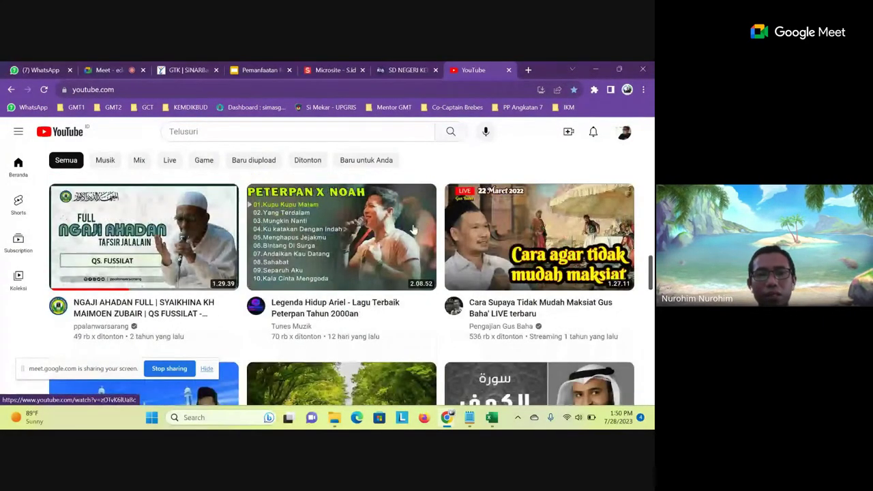
left_click(327, 239)
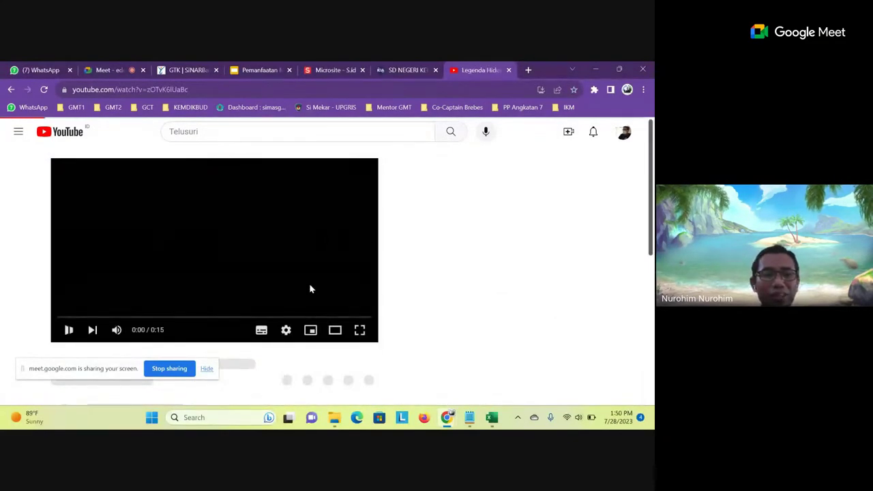
Copy the opened YouTube video's URL and pause the playback.
left_click(149, 89)
key("ctrl+c")
right_click(149, 94)
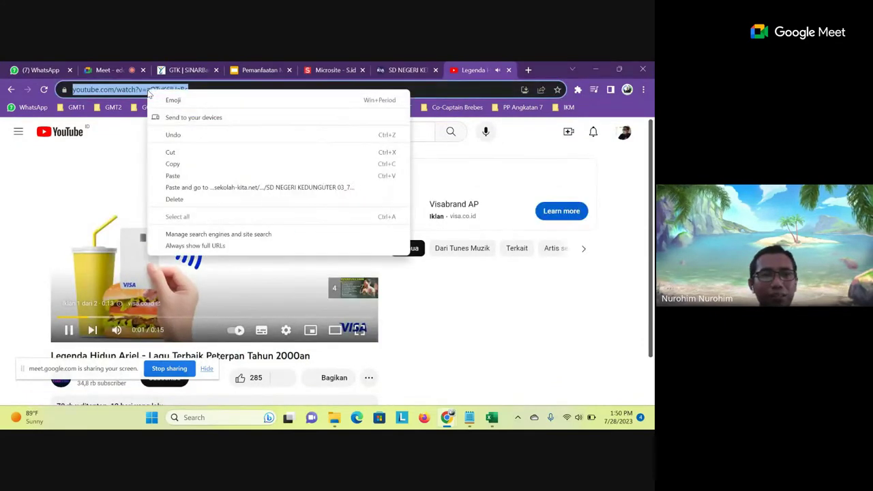
left_click(171, 163)
left_click(69, 330)
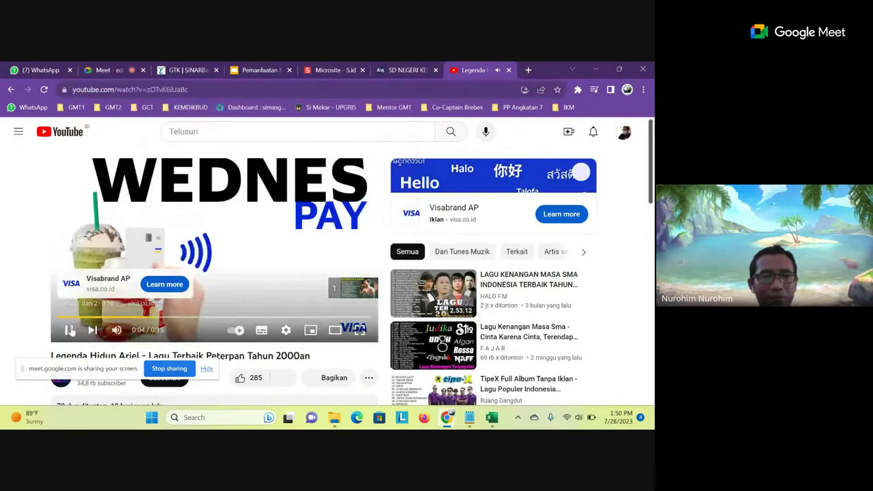
Return to the S.id microsite editor and paste the copied YouTube video URL as the Embed component's URL.
left_click(349, 66)
left_click(240, 253)
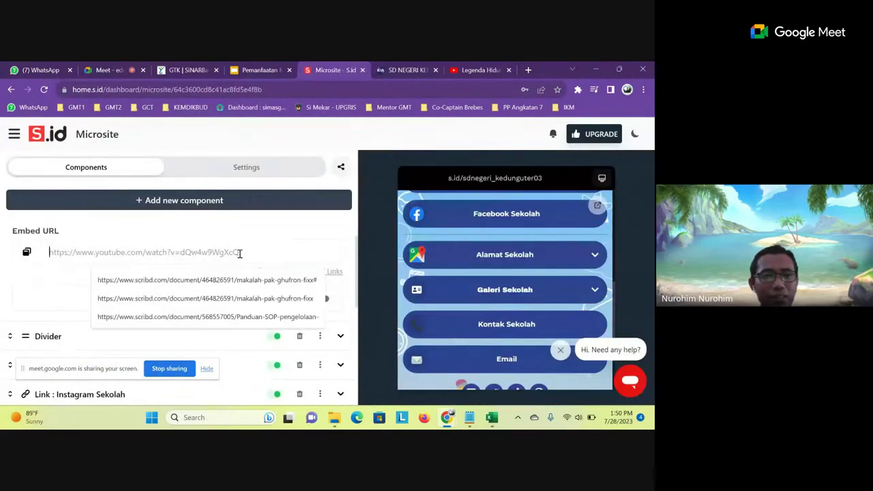
key("ctrl+v")
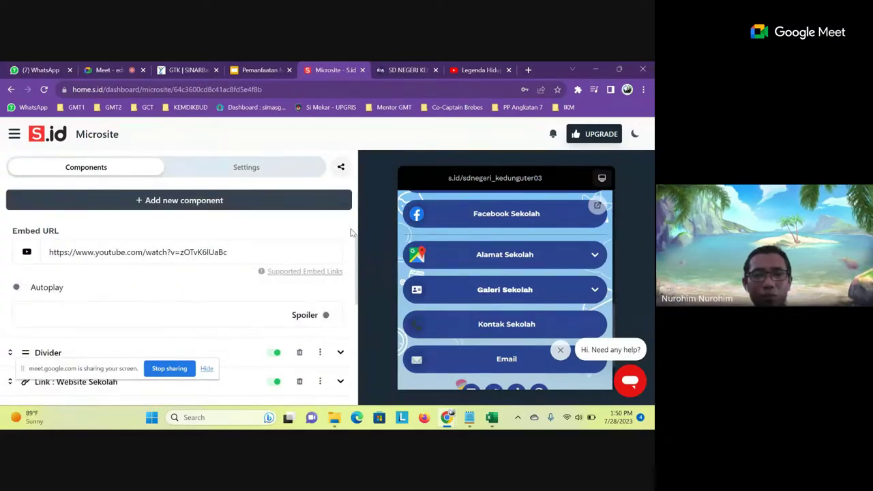
Check the embedded video's place under the school profile and review the rest of the microsite preview.
scroll(447, 260, "up", 2)
scroll(447, 260, "up", 4)
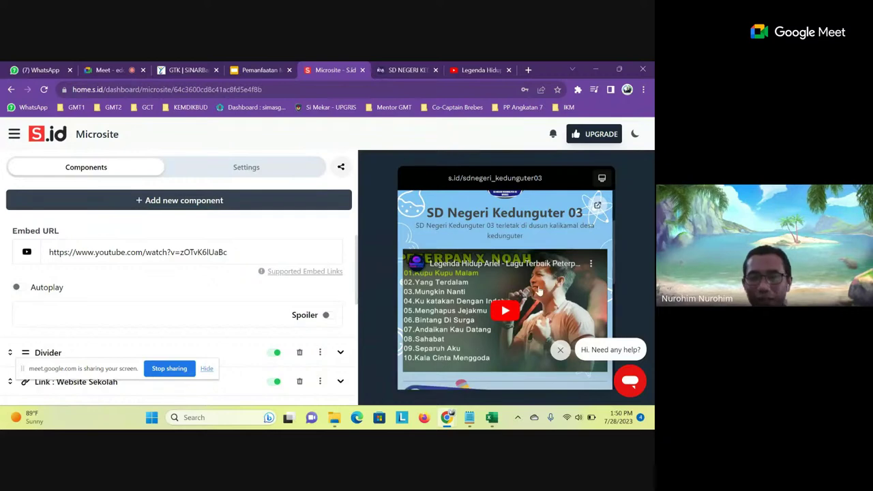
scroll(530, 307, "down", 3)
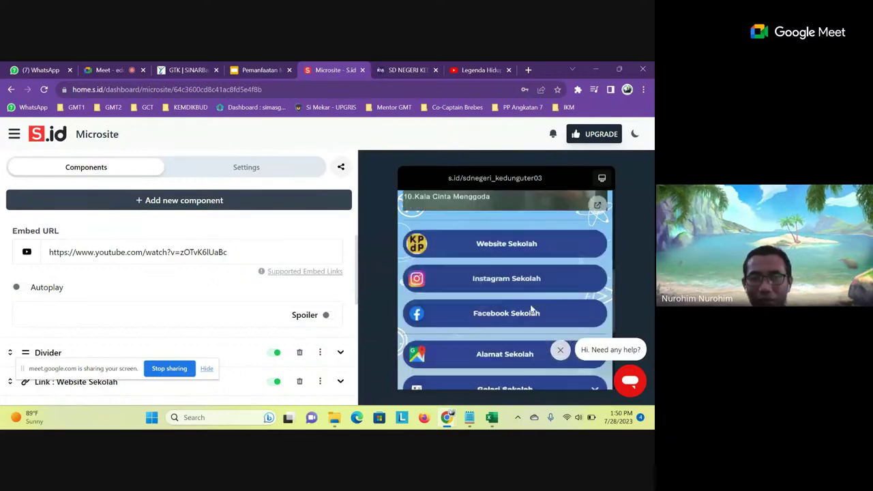
scroll(531, 309, "down", 3)
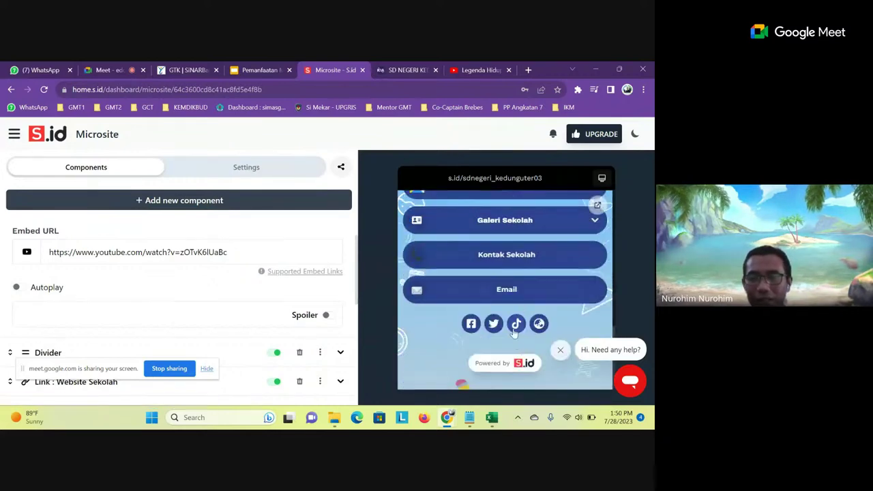
scroll(514, 348, "up", 6)
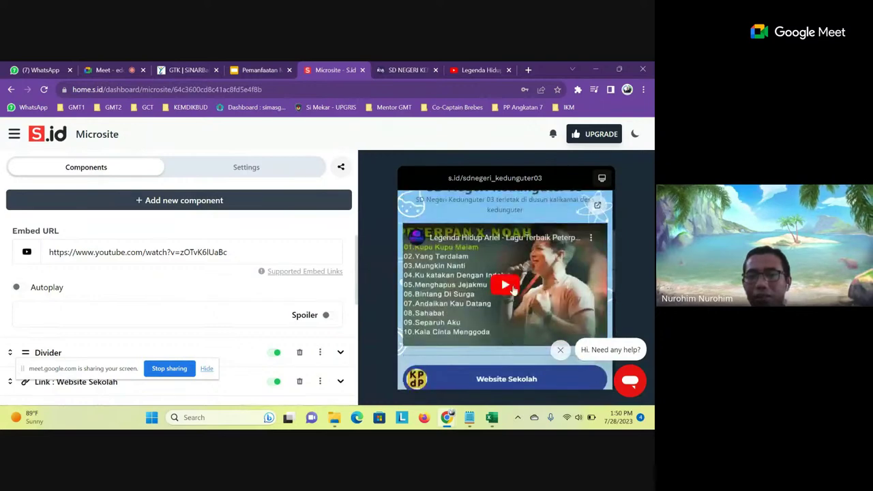
scroll(523, 330, "down", 1)
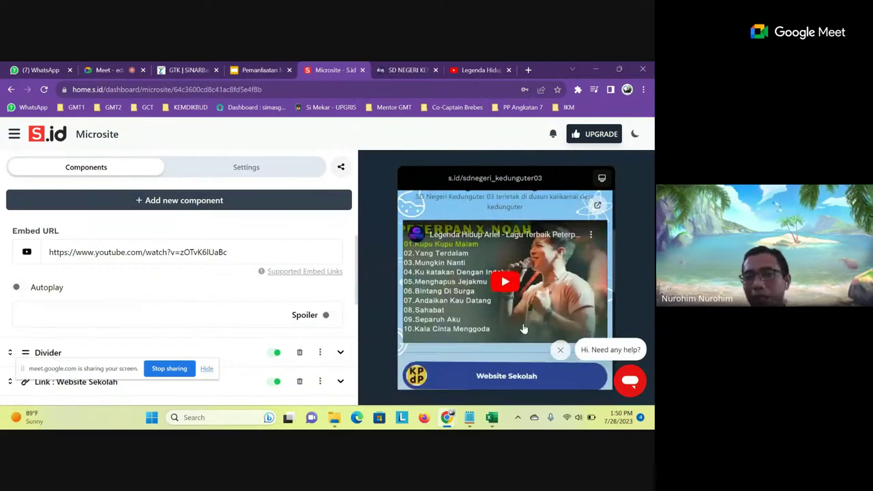
scroll(523, 329, "down", 2)
scroll(521, 317, "up", 1)
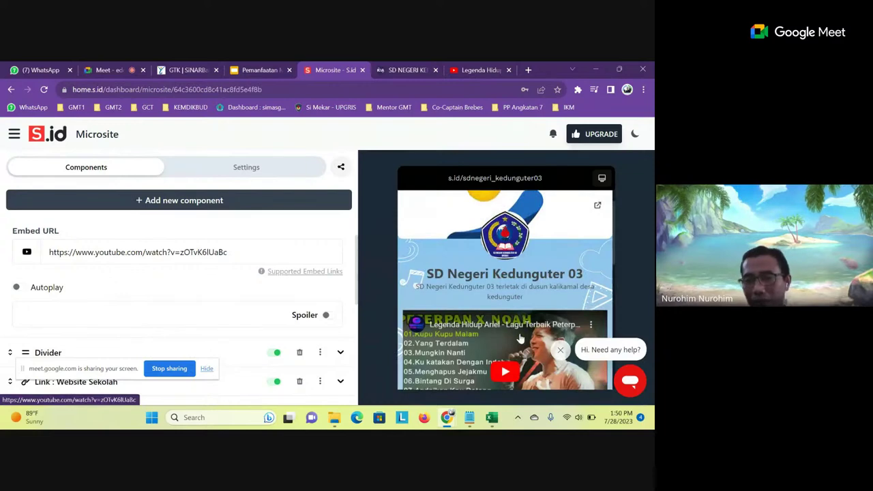
scroll(517, 328, "down", 2)
scroll(517, 328, "down", 4)
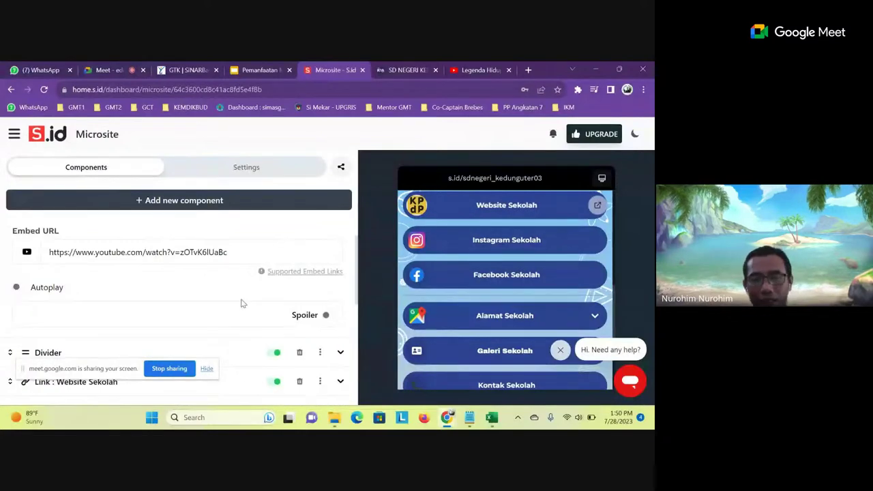
scroll(238, 305, "up", 1)
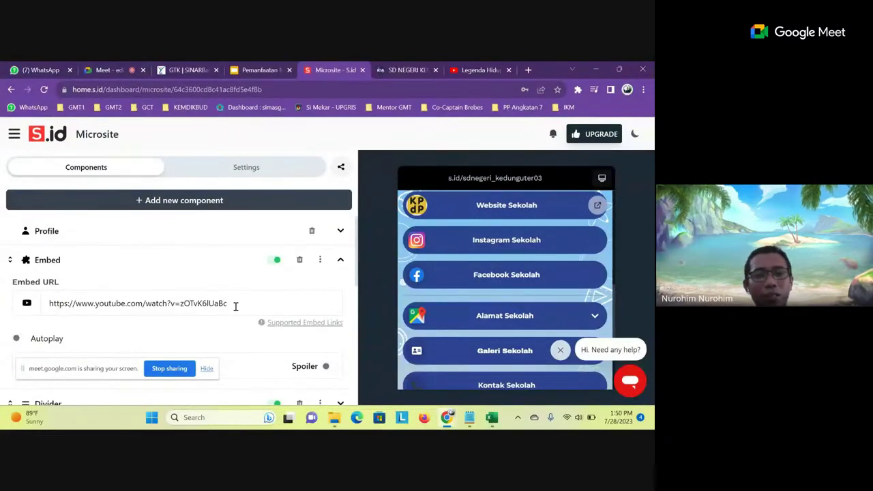
scroll(502, 288, "up", 3)
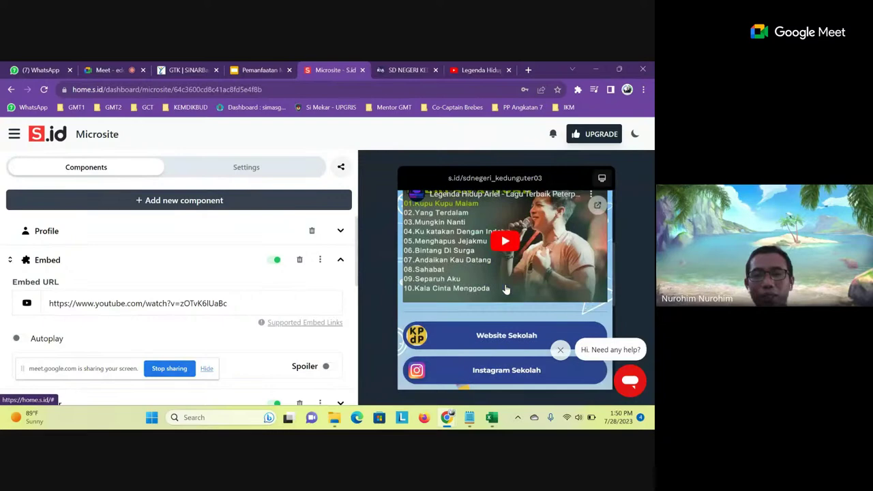
scroll(501, 270, "up", 2)
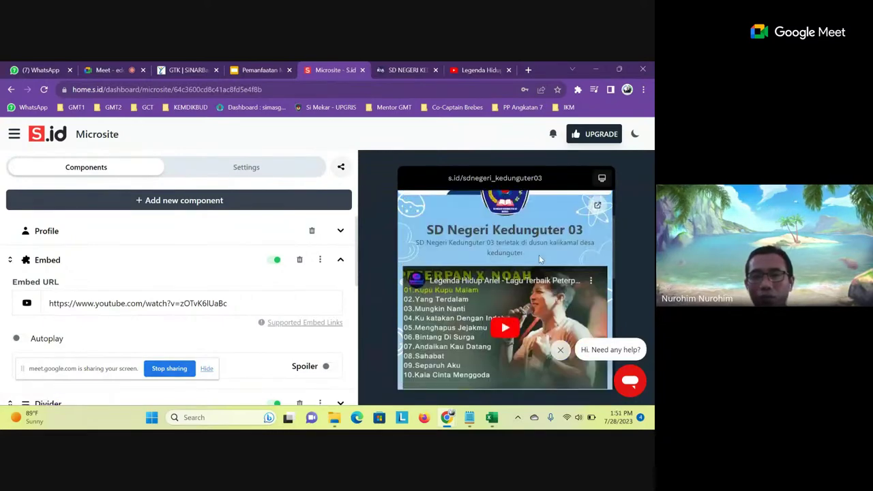
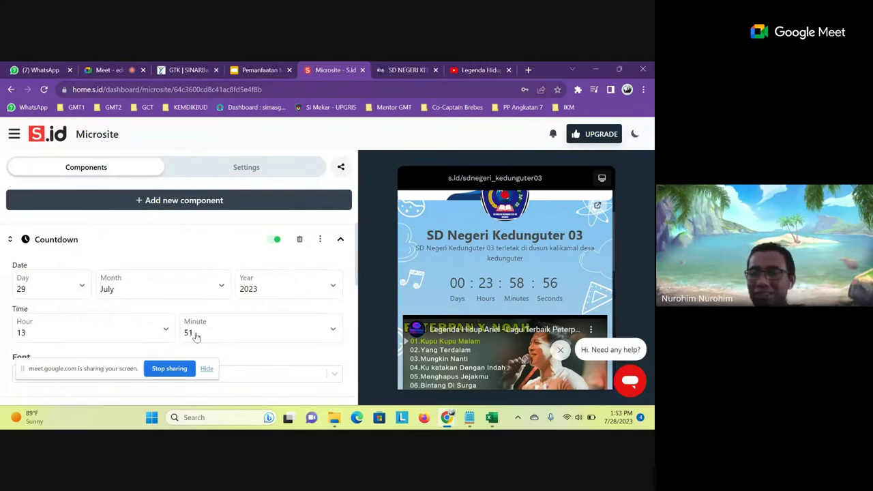
Set the Countdown component's target to day 31 at hour 23, minute 59.
left_click(83, 288)
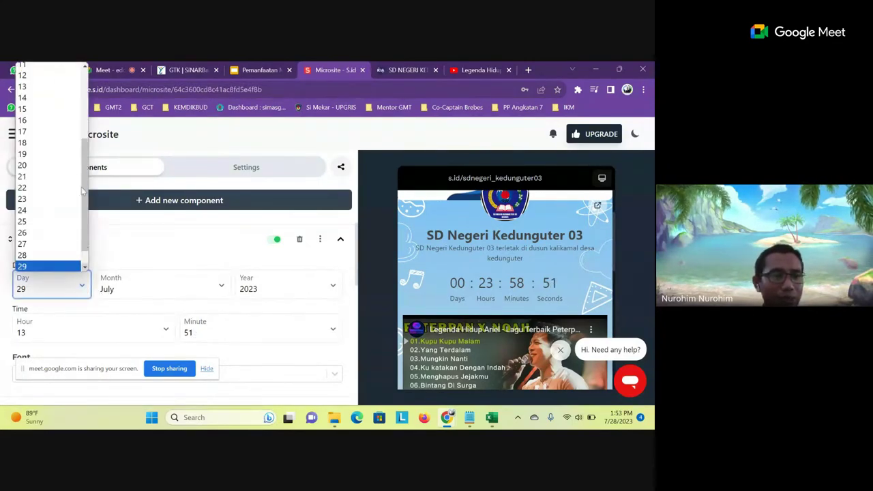
scroll(48, 243, "down", 1)
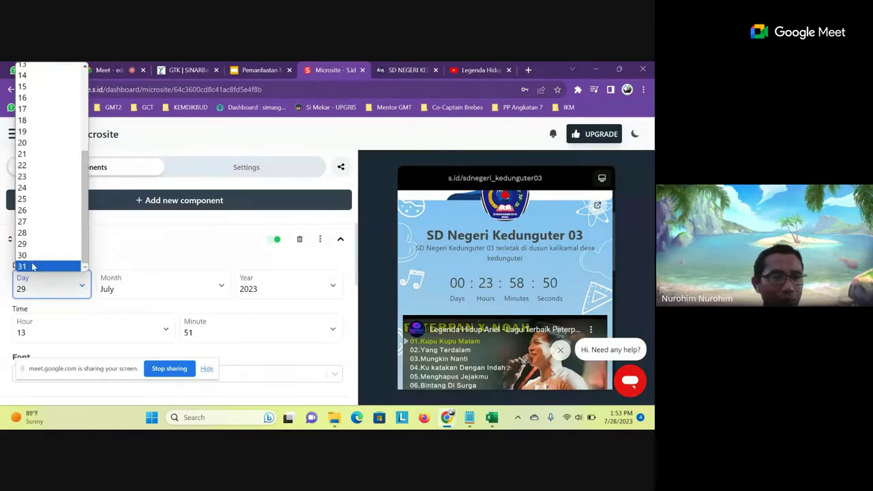
left_click(42, 266)
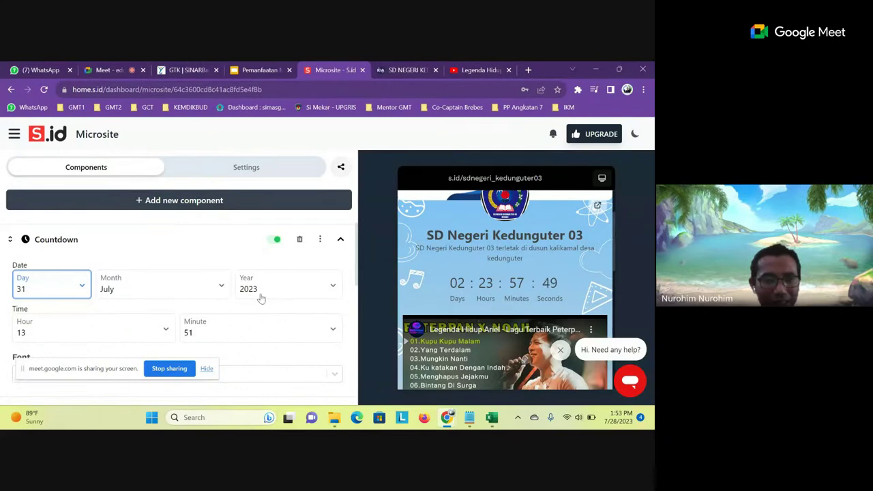
left_click(169, 332)
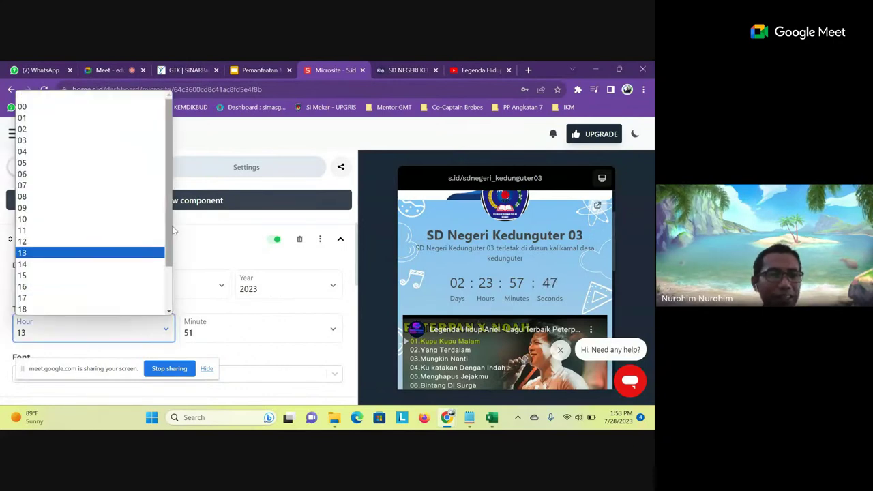
scroll(130, 302, "down", 1)
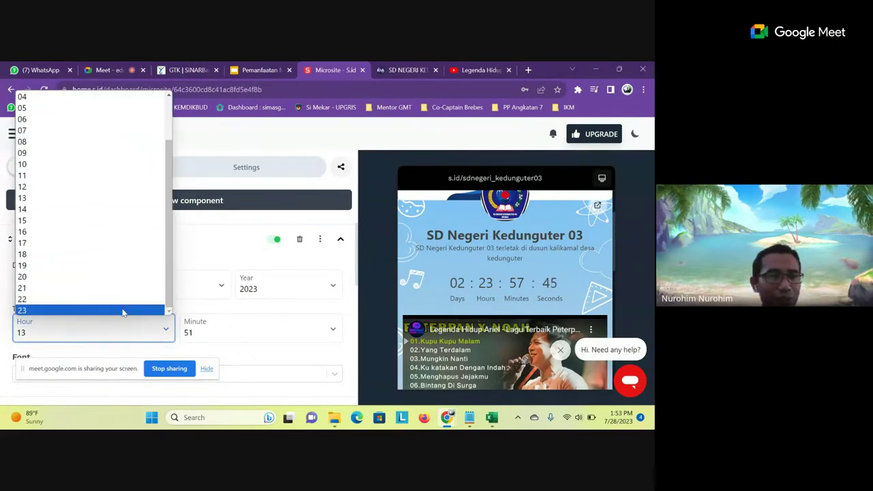
left_click(122, 309)
left_click(336, 332)
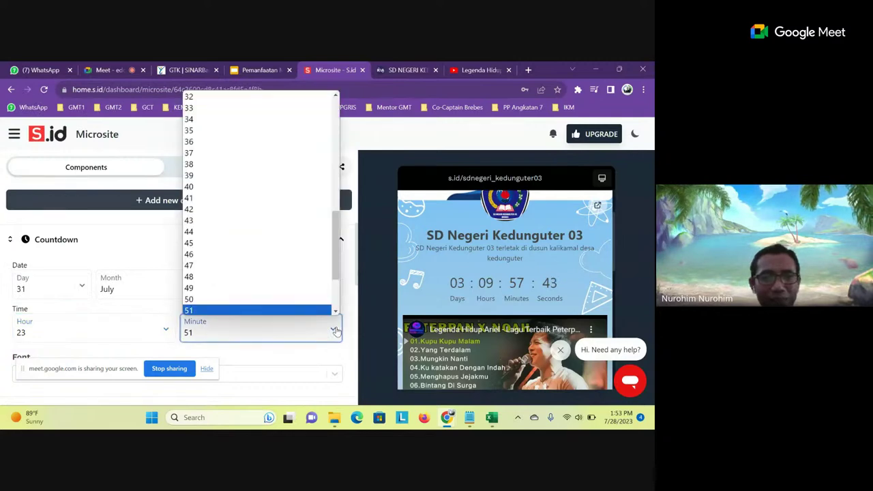
left_click_drag(336, 249, 338, 293)
left_click(300, 309)
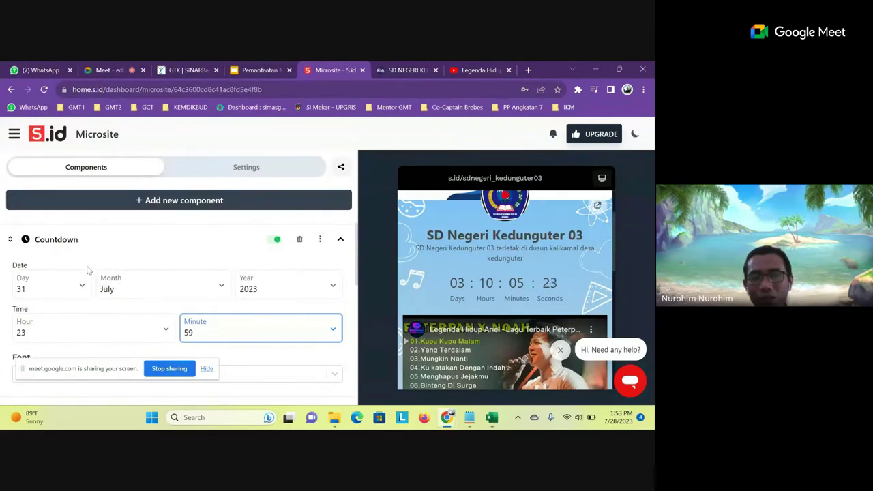
Set the Countdown component's font to Archivo Black and collapse its settings.
scroll(304, 296, "down", 3)
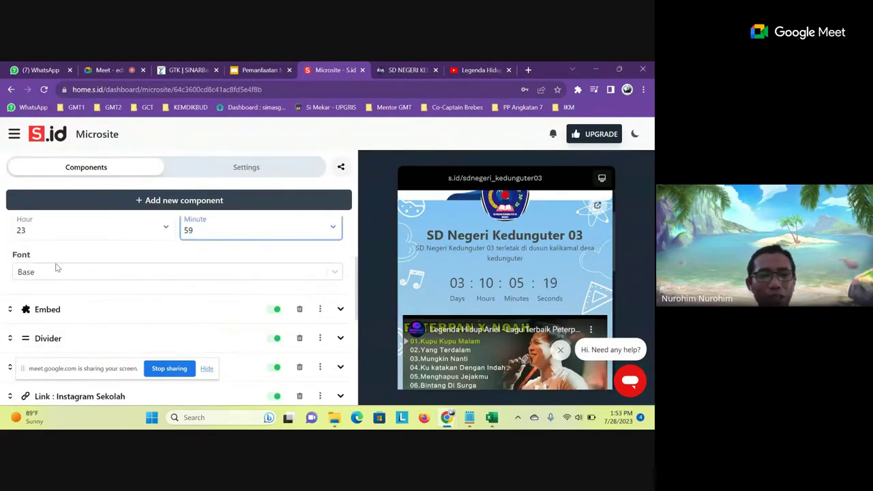
left_click(338, 273)
scroll(259, 337, "down", 3)
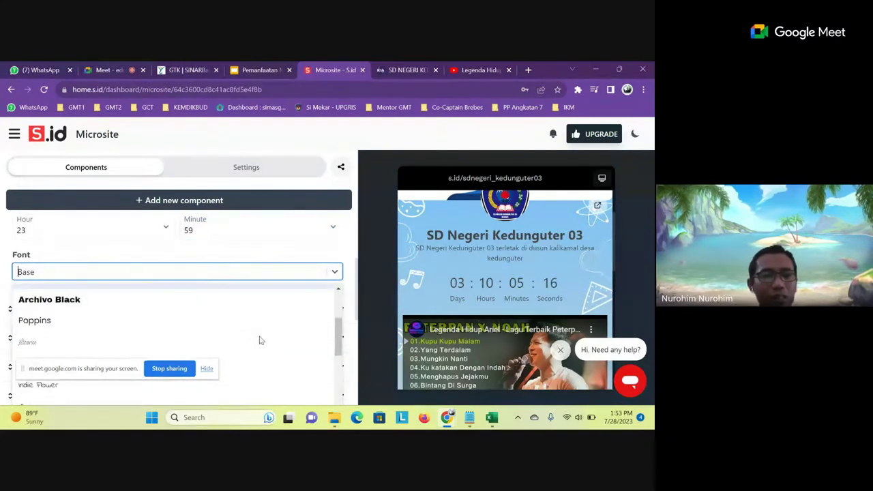
scroll(265, 336, "up", 3)
scroll(244, 342, "down", 2)
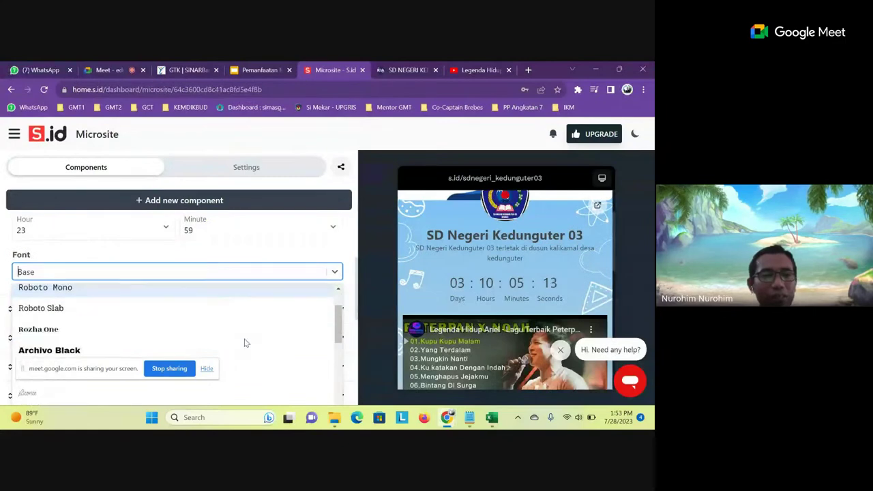
left_click(239, 349)
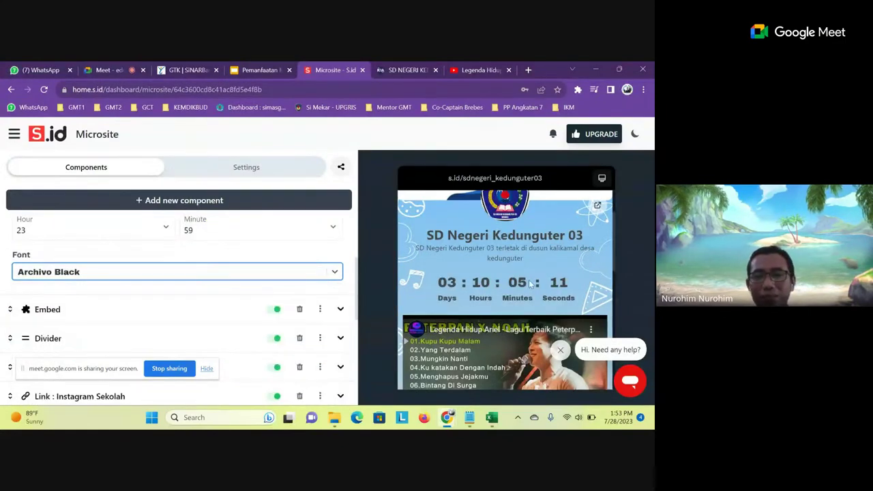
scroll(291, 312, "down", 2)
scroll(307, 260, "up", 3)
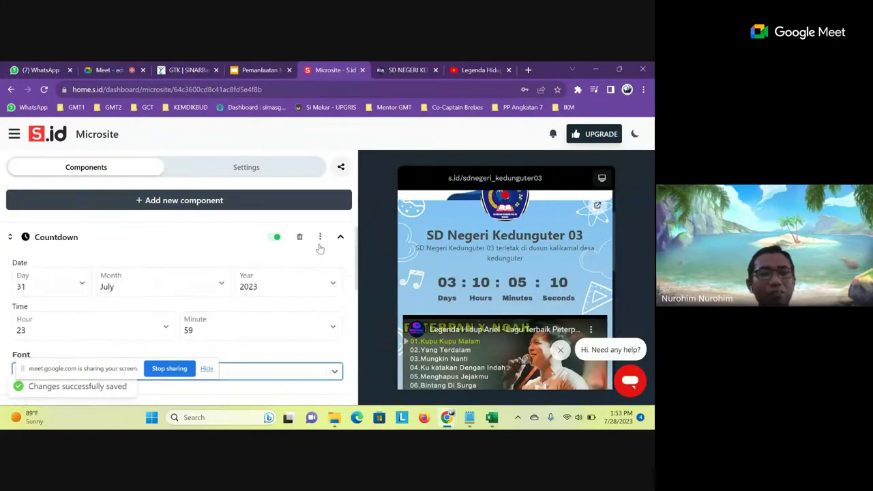
scroll(307, 276, "up", 1)
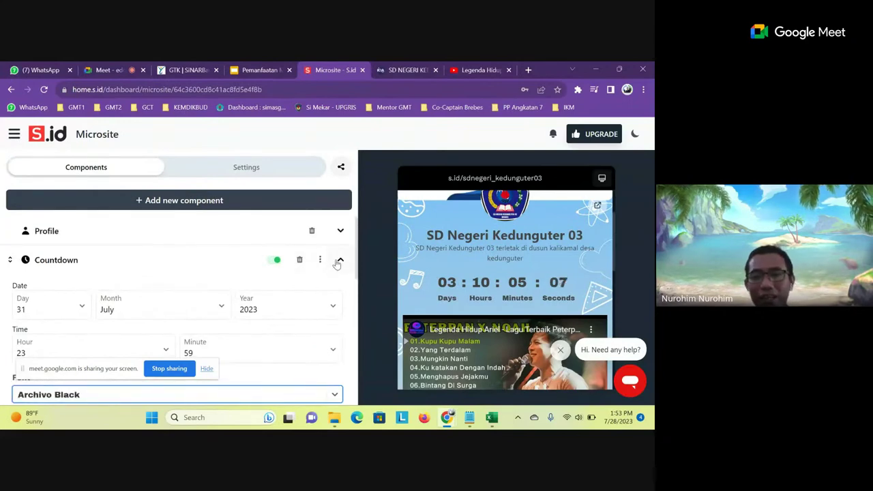
left_click(341, 260)
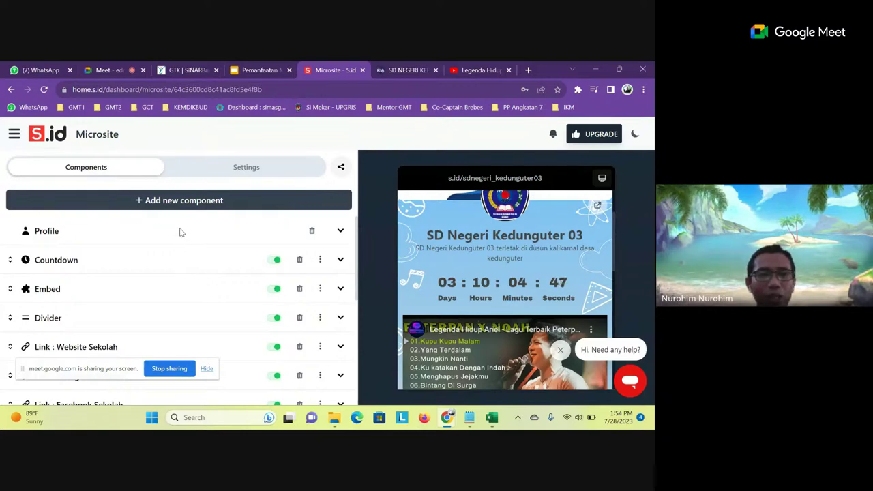
Examine the component types that can be added to the microsite, then close the list without adding one.
left_click(146, 200)
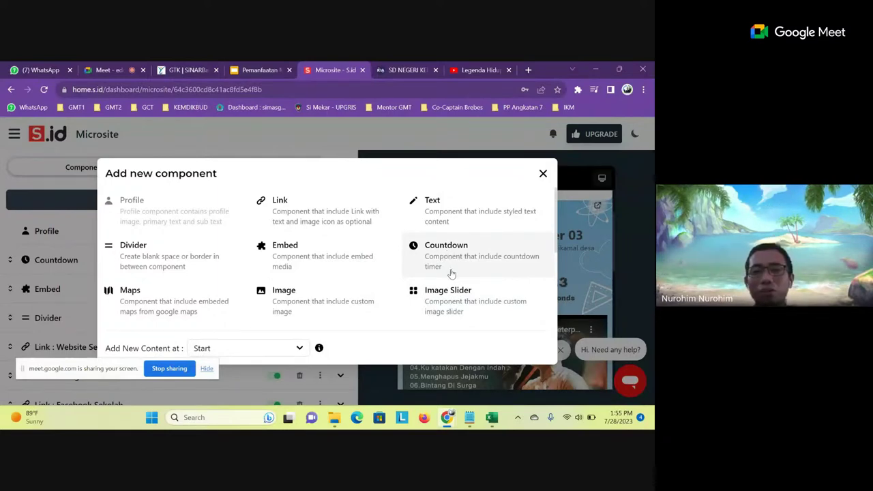
scroll(409, 276, "down", 2)
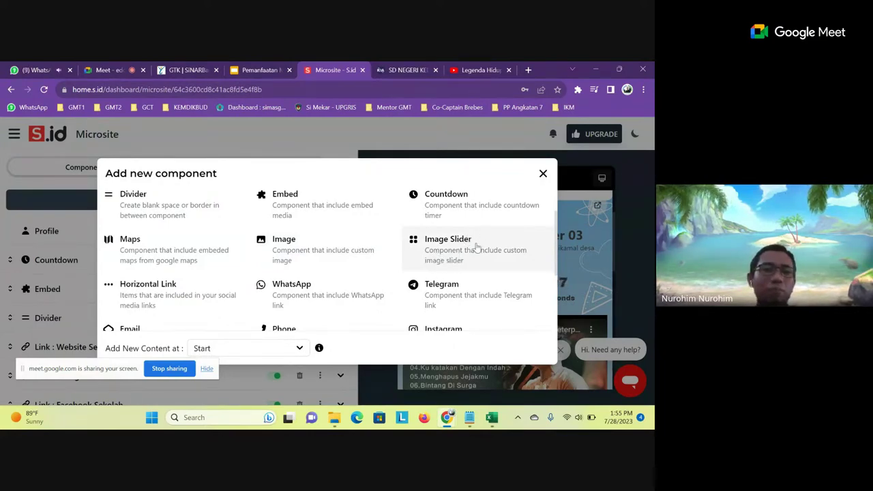
scroll(184, 269, "down", 3)
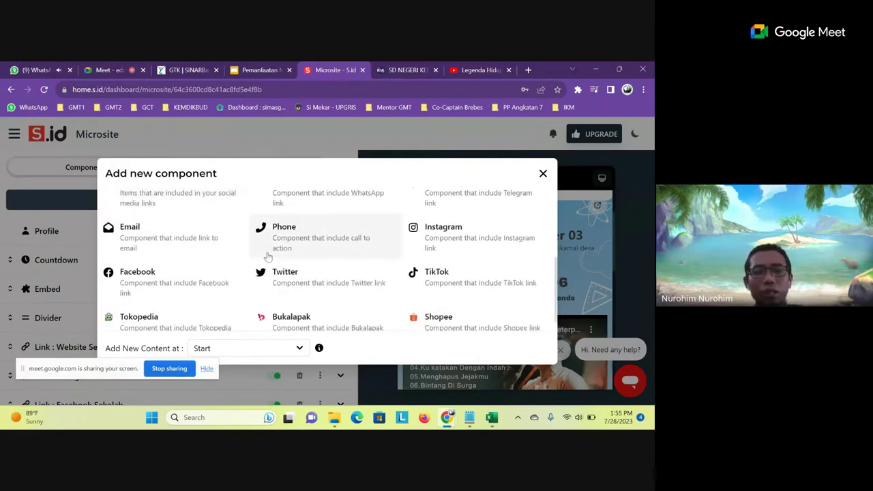
scroll(162, 302, "up", 3)
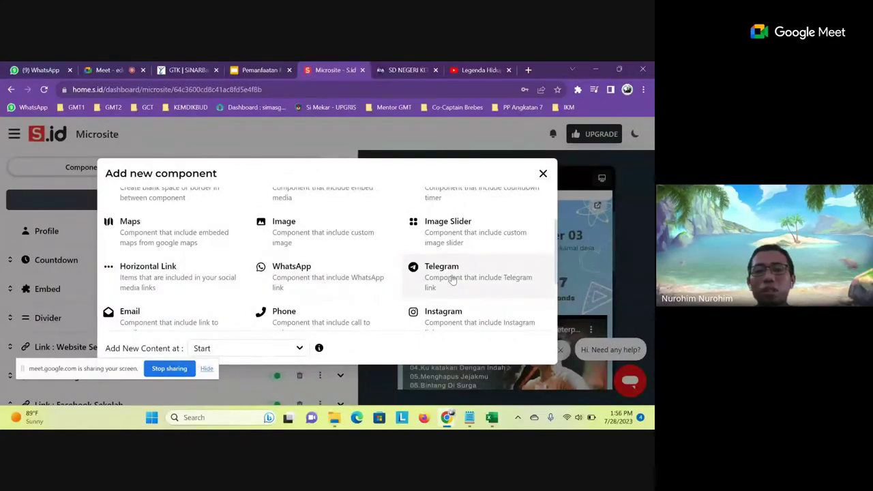
left_click(543, 174)
scroll(610, 225, "down", 2)
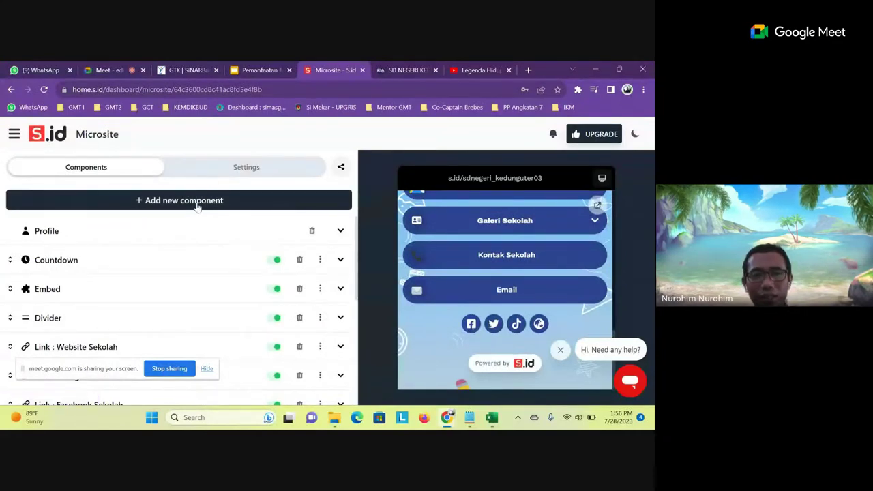
left_click(272, 200)
scroll(308, 288, "down", 1)
scroll(308, 288, "down", 2)
scroll(288, 252, "up", 1)
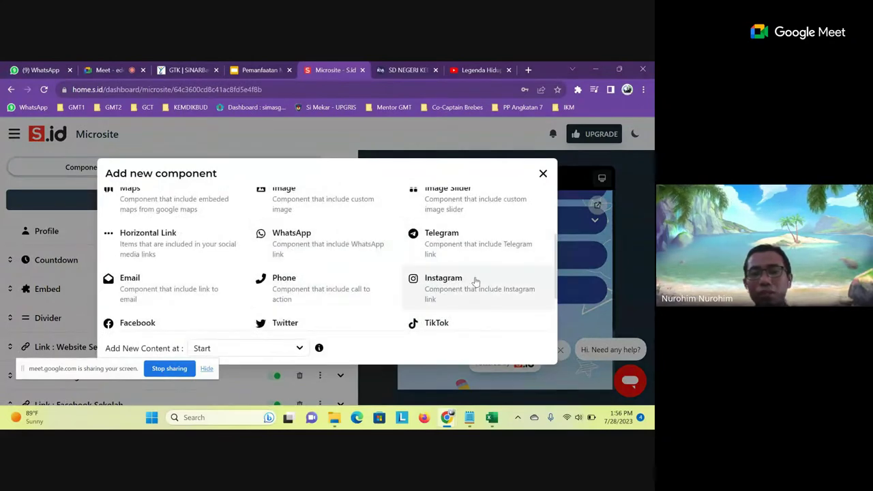
left_click(542, 175)
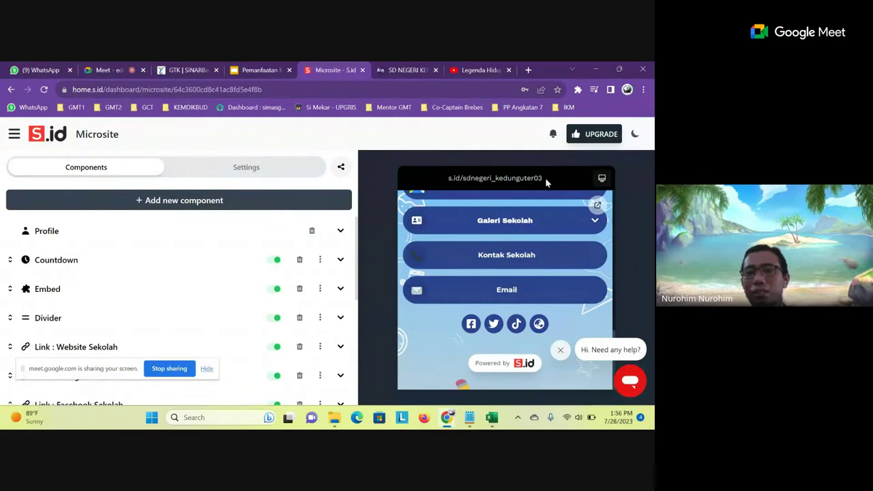
Open the published microsite at s.id/sdnegeri_kedunguter03 and test playback of the embedded YouTube video.
left_click(477, 179)
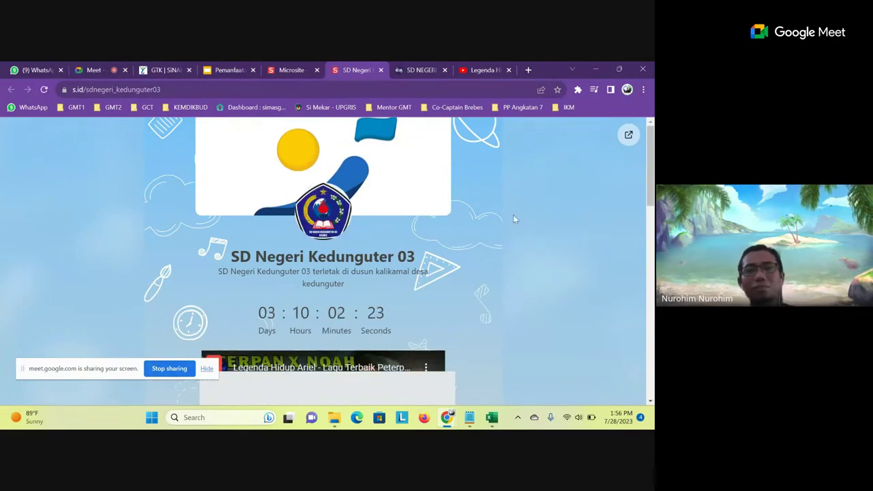
scroll(493, 252, "down", 3)
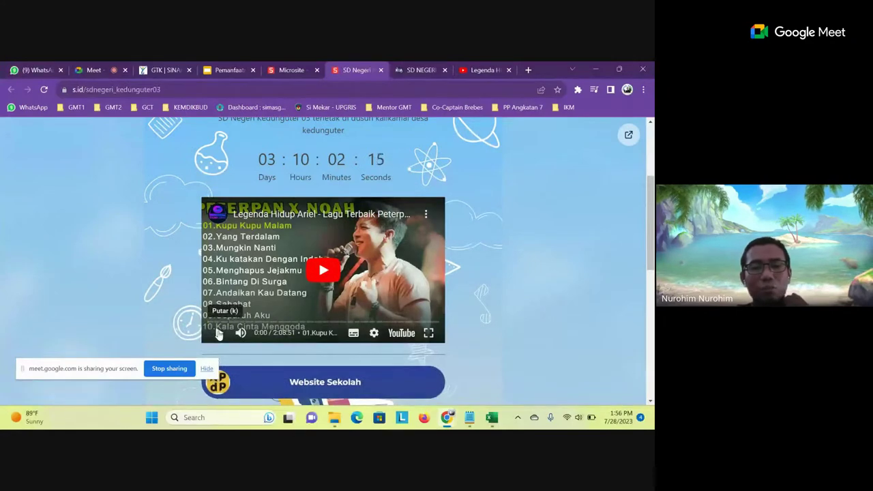
left_click(219, 332)
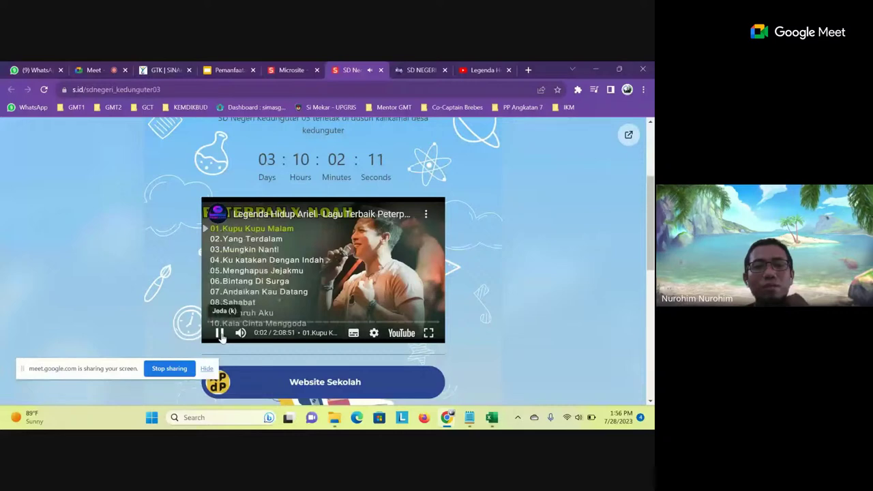
Review the published page from the school profile and countdown down to the link, contact and social media buttons.
scroll(490, 166, "up", 4)
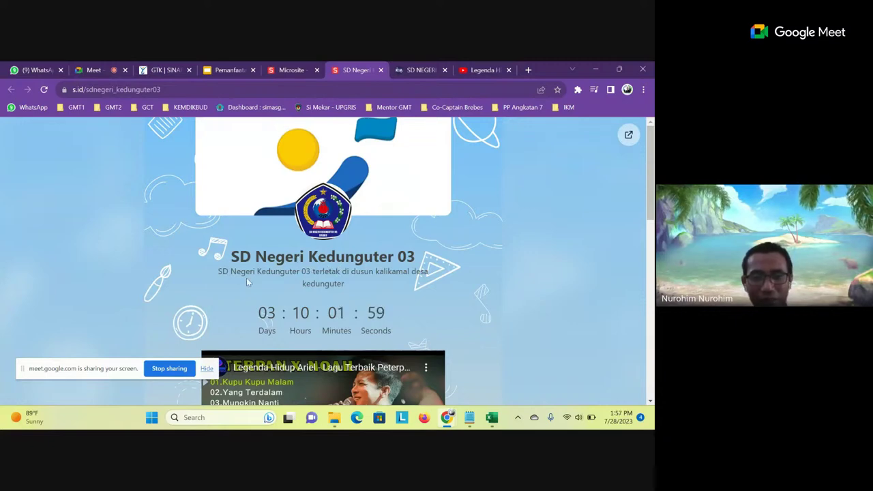
scroll(364, 283, "down", 1)
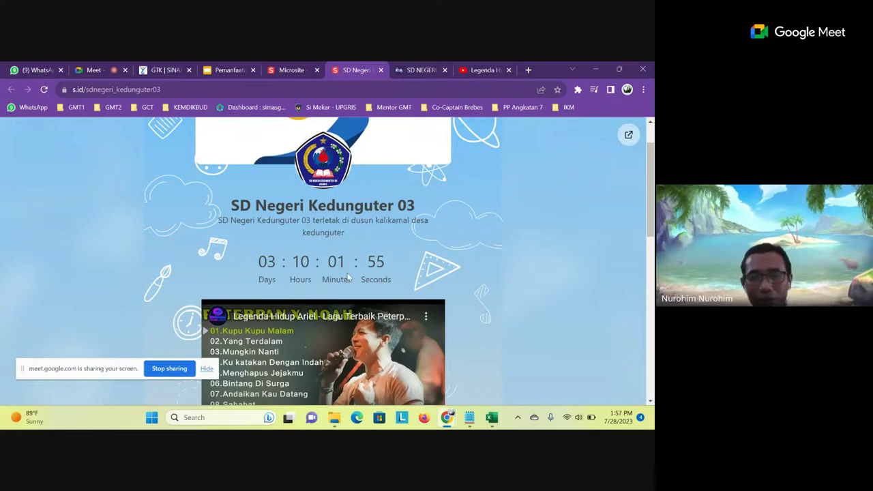
scroll(333, 259, "down", 3)
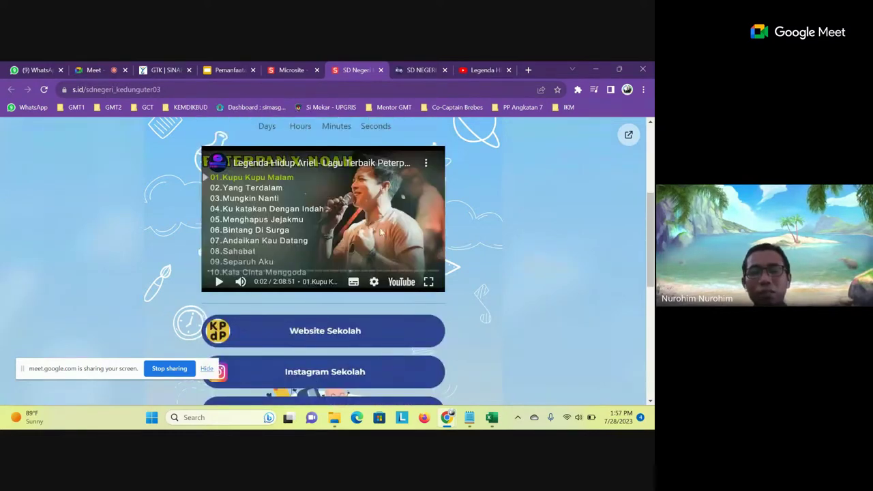
scroll(321, 236, "down", 2)
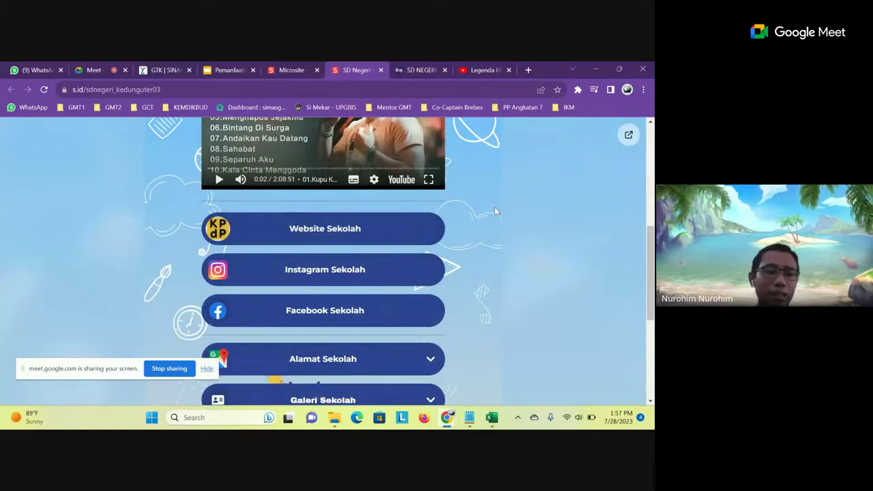
scroll(495, 209, "down", 2)
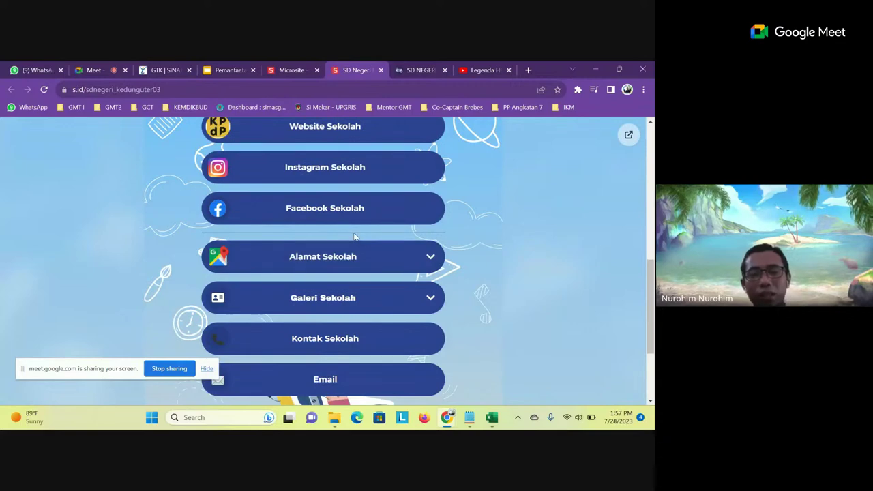
scroll(571, 249, "down", 1)
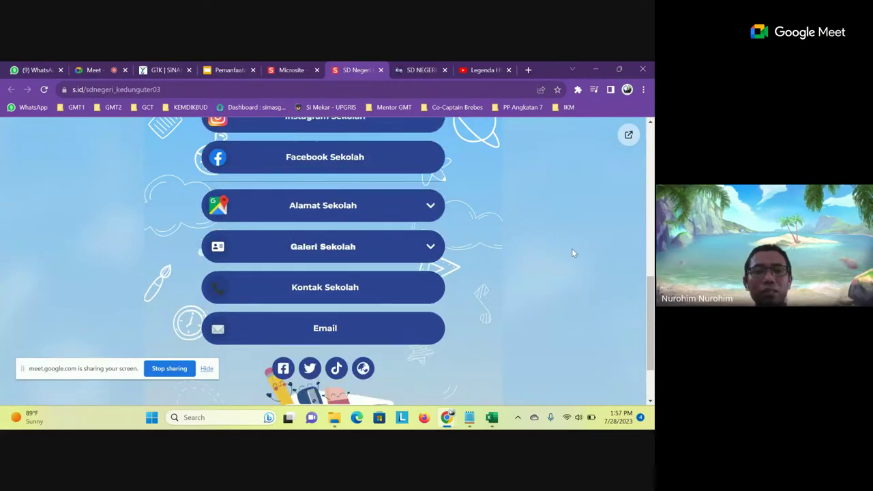
Expand Galeri Sekolah on the published page and browse its image slider through to the last image.
left_click(357, 250)
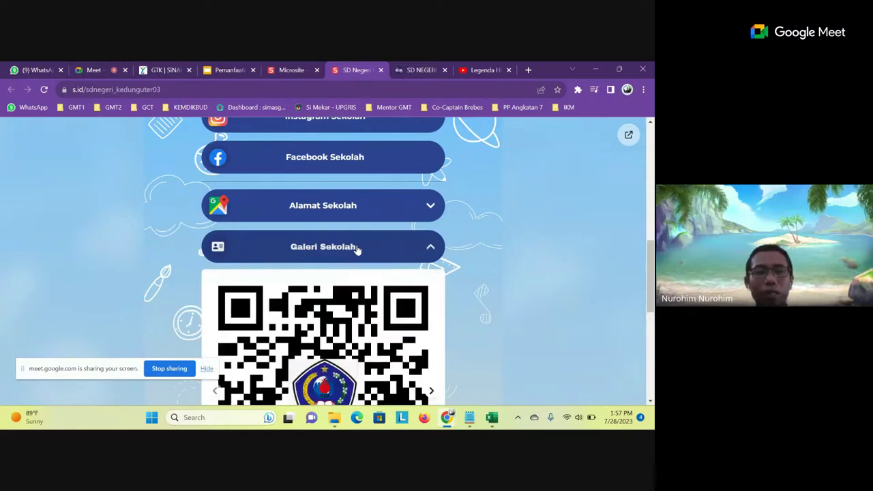
scroll(357, 250, "down", 2)
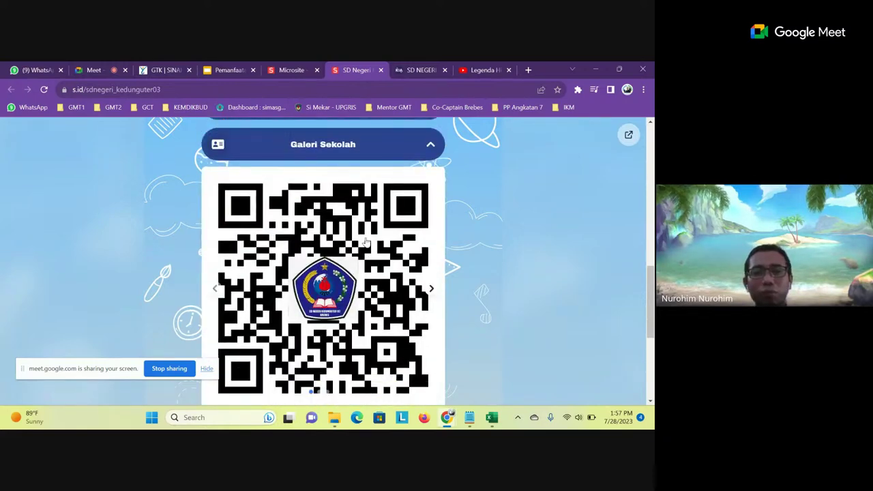
left_click(431, 290)
left_click(431, 290)
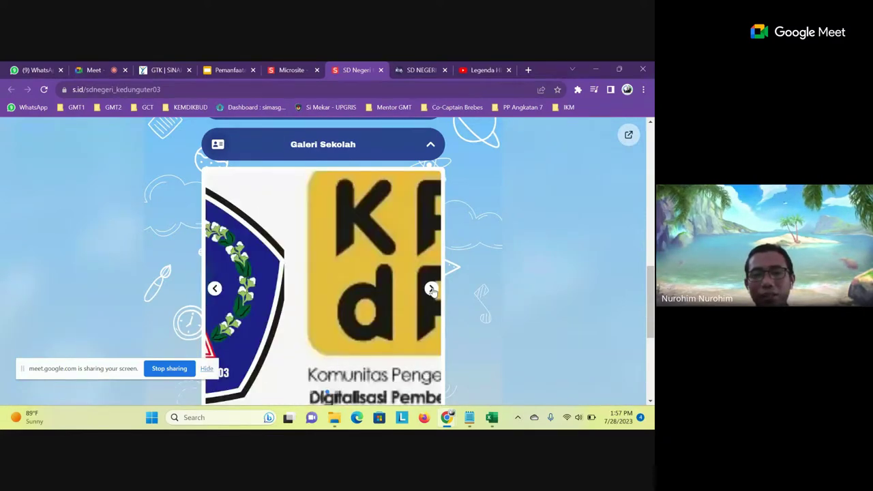
left_click(431, 290)
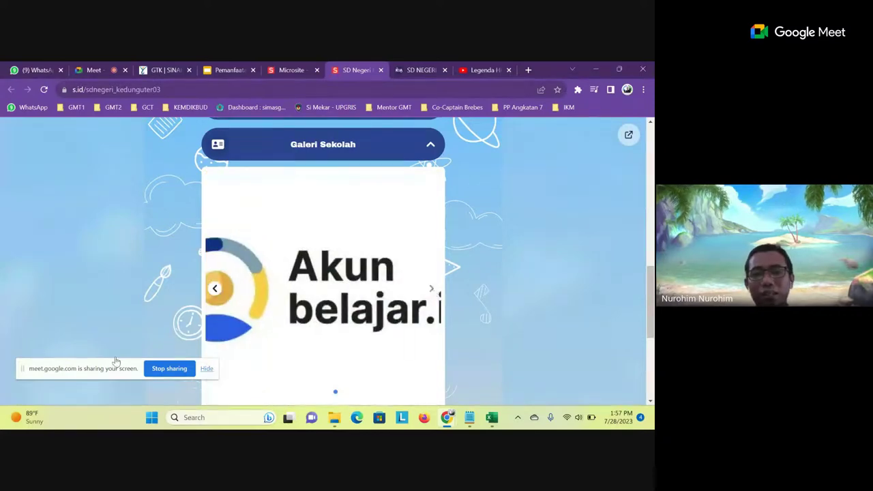
scroll(348, 285, "down", 1)
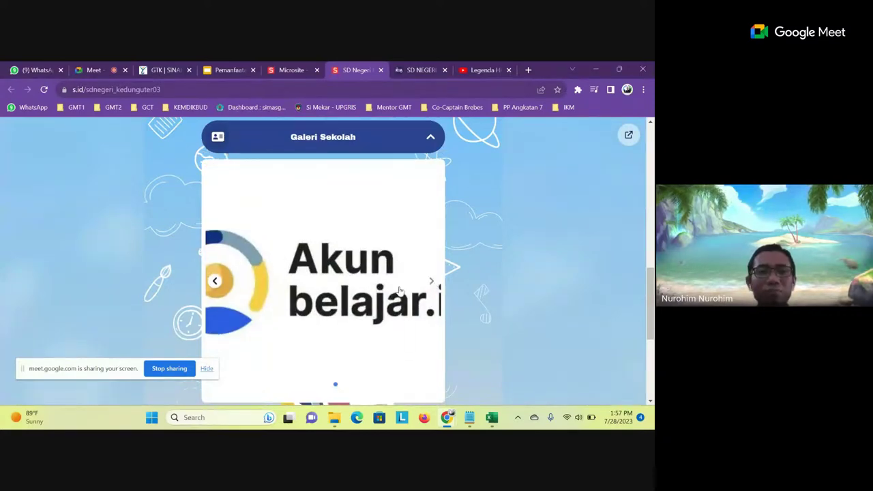
scroll(330, 267, "up", 2)
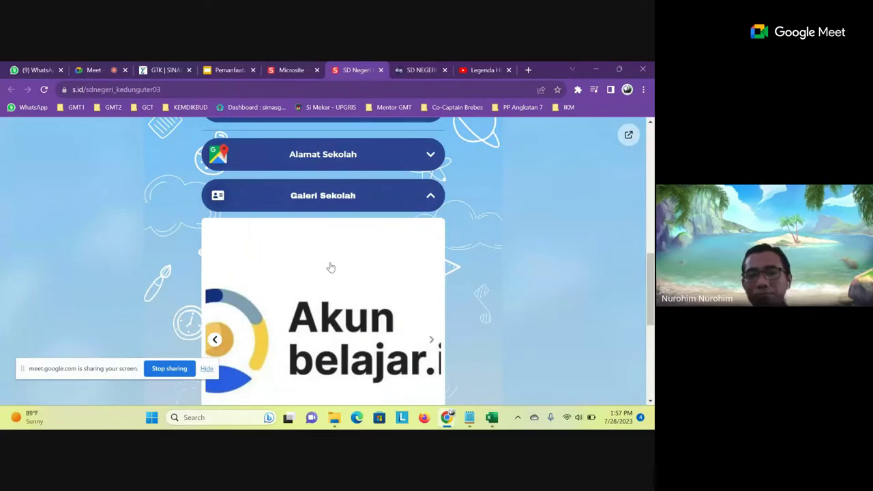